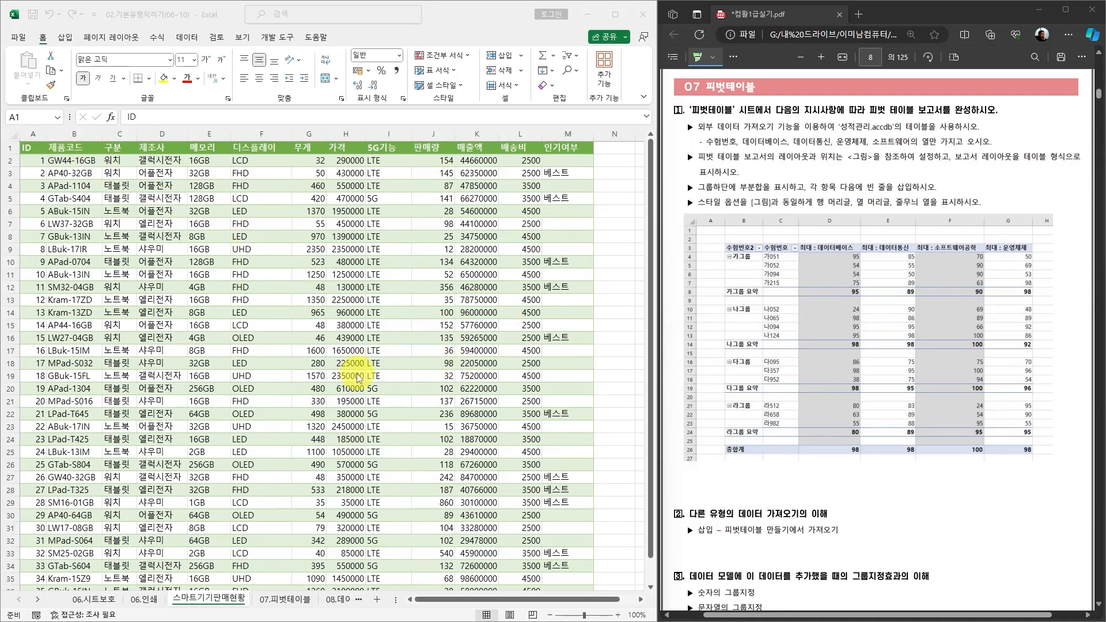
# Step: Format the header row A1:M1 with a yellow fill, black text and centred alignment
pyautogui.click(27, 151)
pyautogui.moveTo(30, 147); pyautogui.dragTo(577, 146)
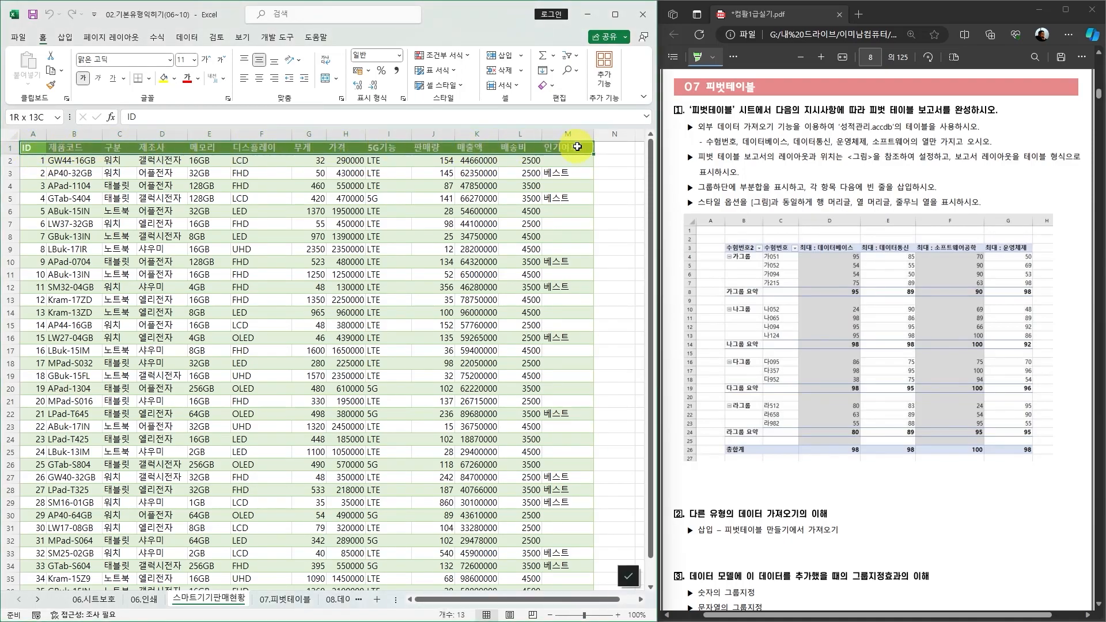
pyautogui.click(163, 77)
pyautogui.click(197, 78)
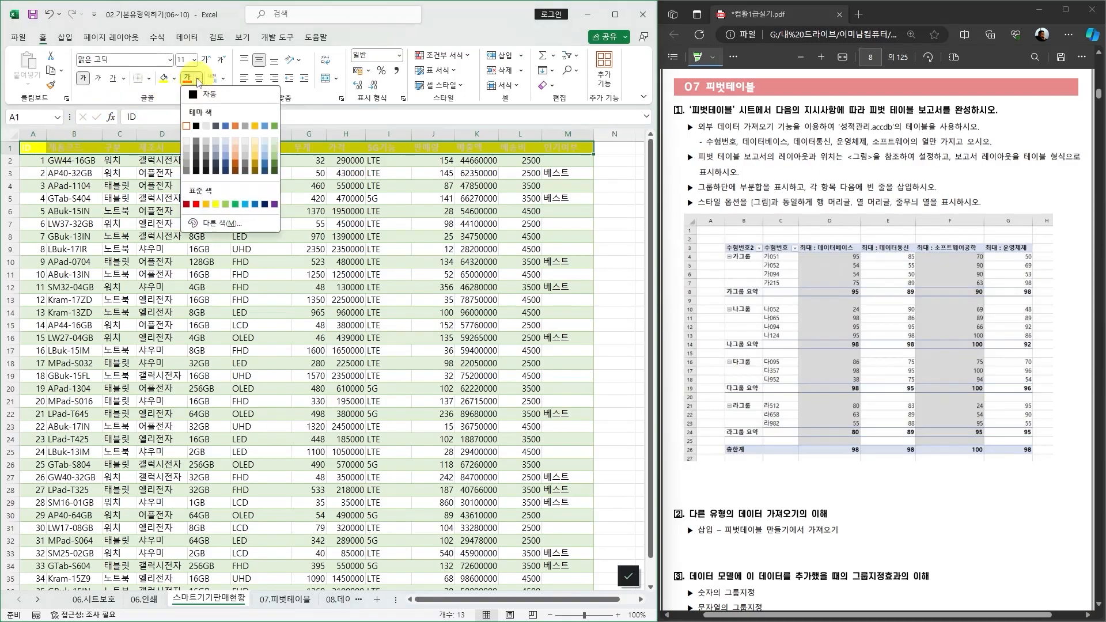
pyautogui.click(197, 122)
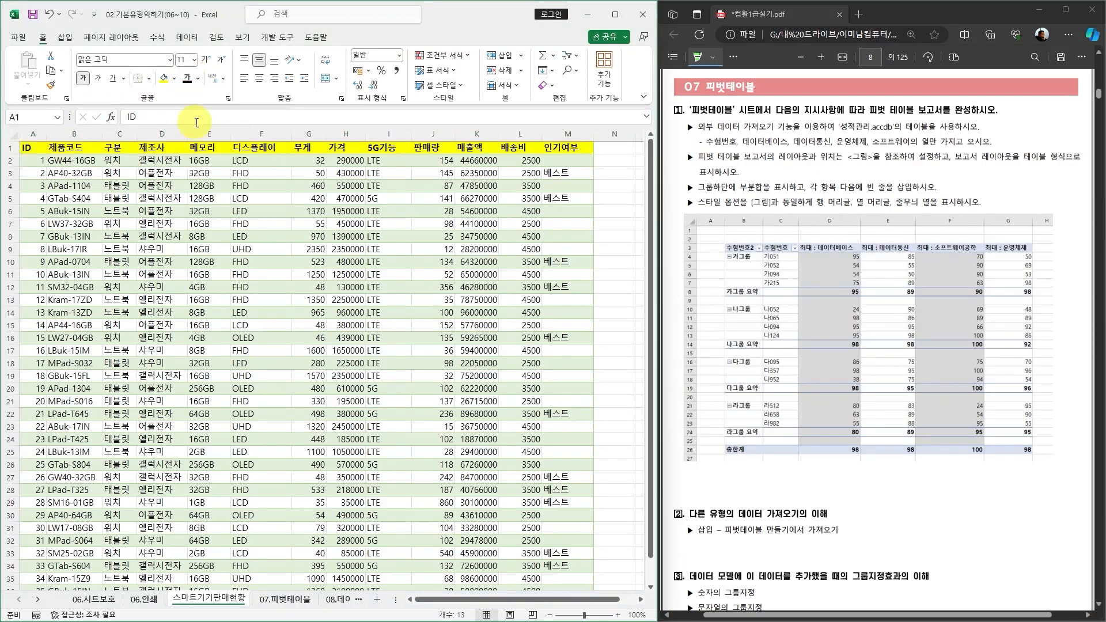
pyautogui.click(259, 78)
pyautogui.click(616, 263)
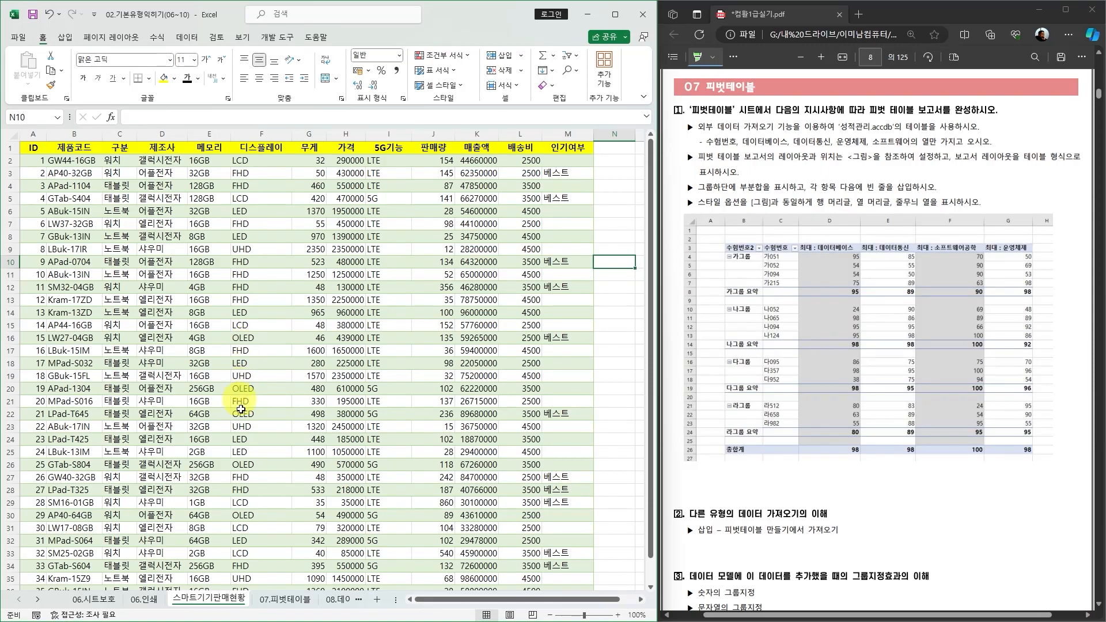
# Step: Insert a pivot table from the range A1:M37, placed on the existing worksheet at cell B41
pyautogui.scroll(-3, 243, 415)
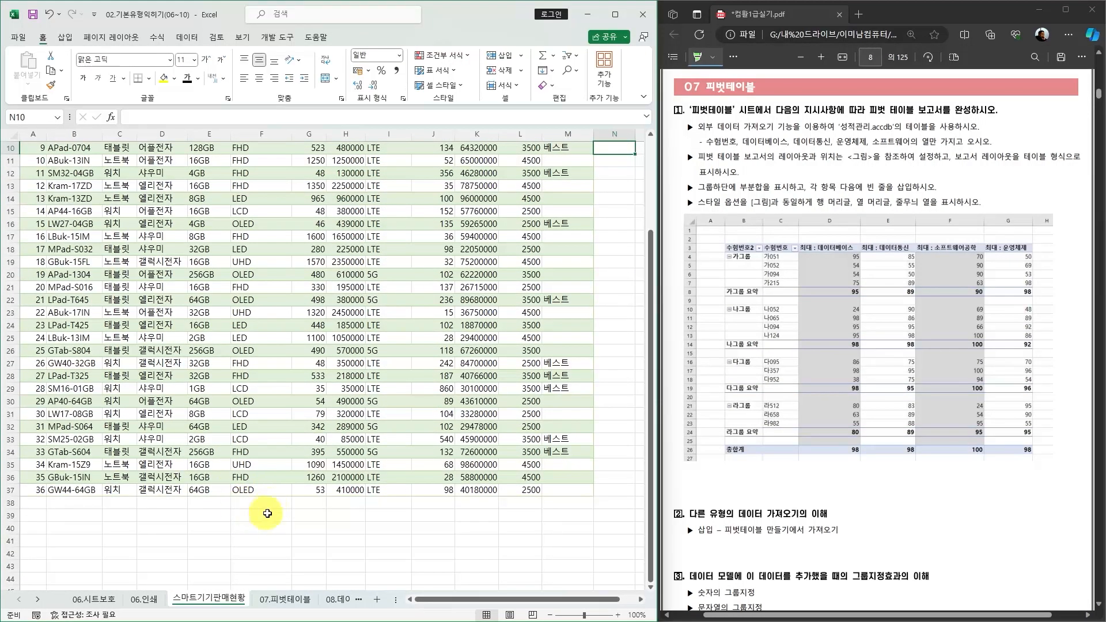
pyautogui.scroll(3, 271, 519)
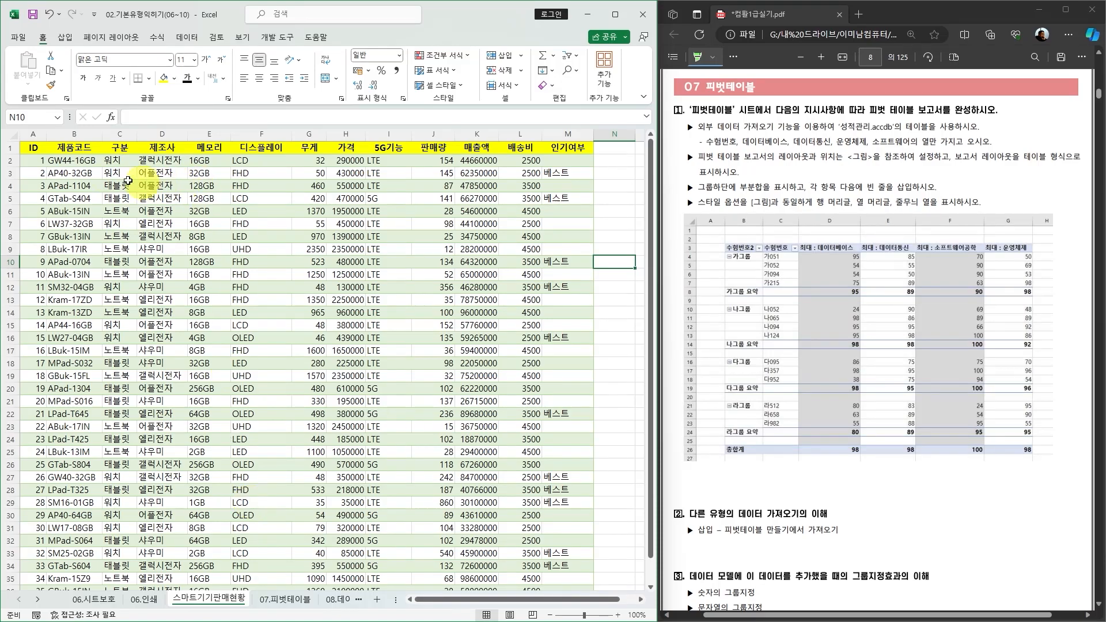
pyautogui.moveTo(32, 148); pyautogui.dragTo(563, 566)
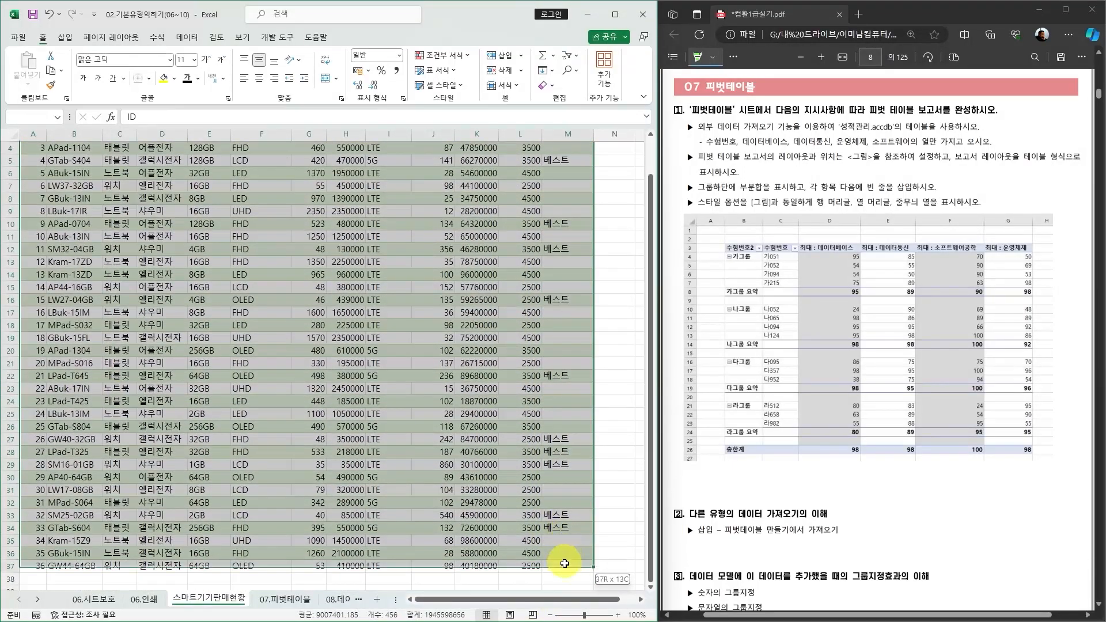
pyautogui.scroll(1, 362, 435)
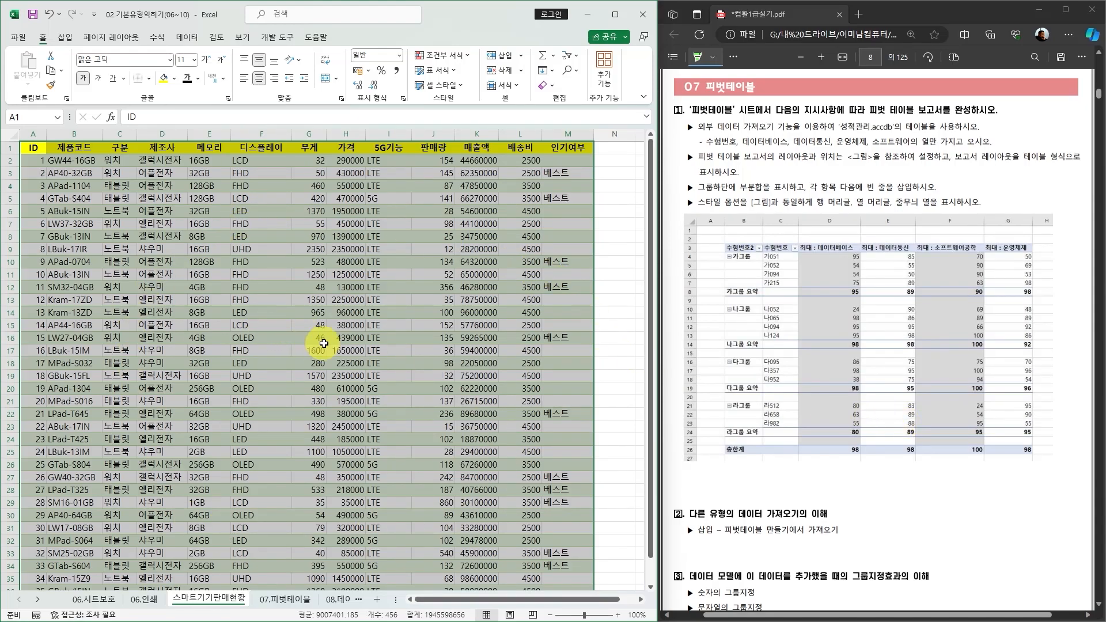
pyautogui.click(65, 39)
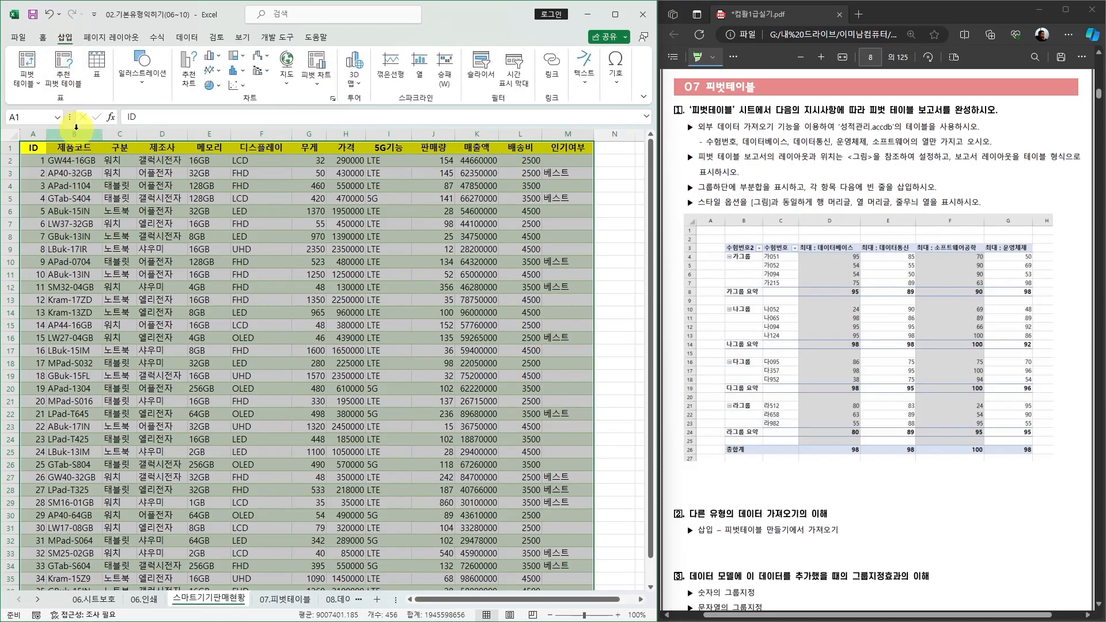
pyautogui.click(26, 85)
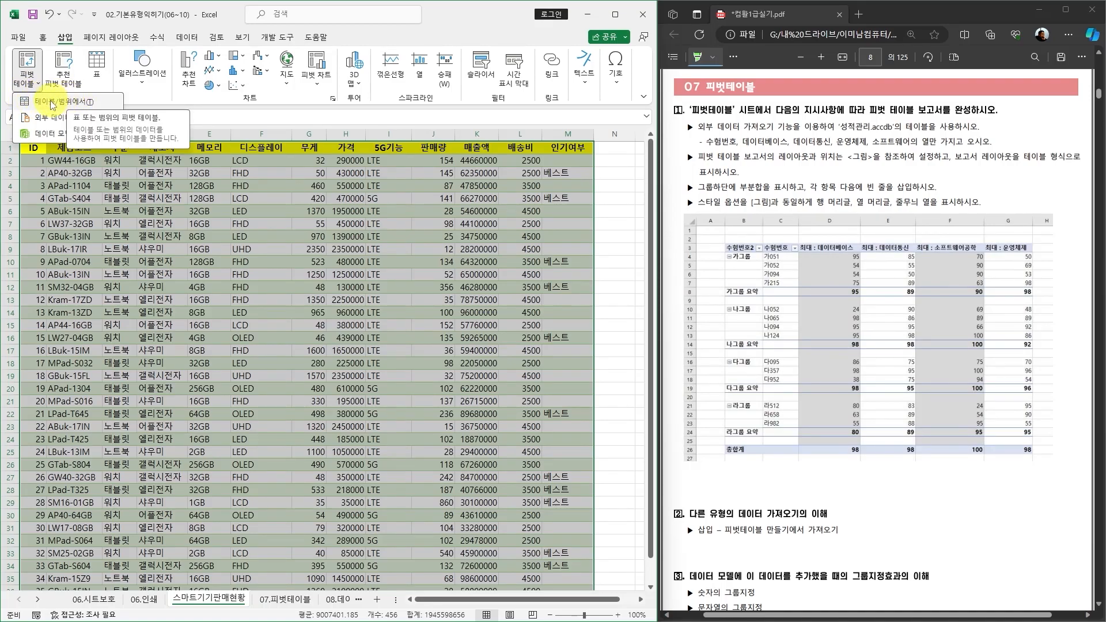
pyautogui.click(52, 102)
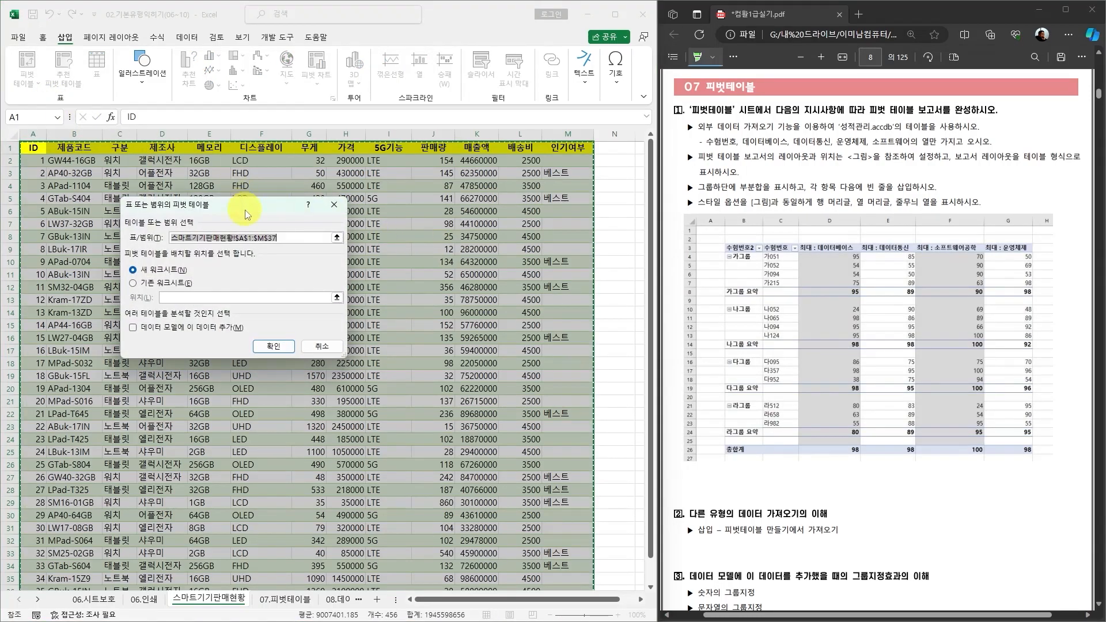
pyautogui.moveTo(242, 204); pyautogui.dragTo(301, 167)
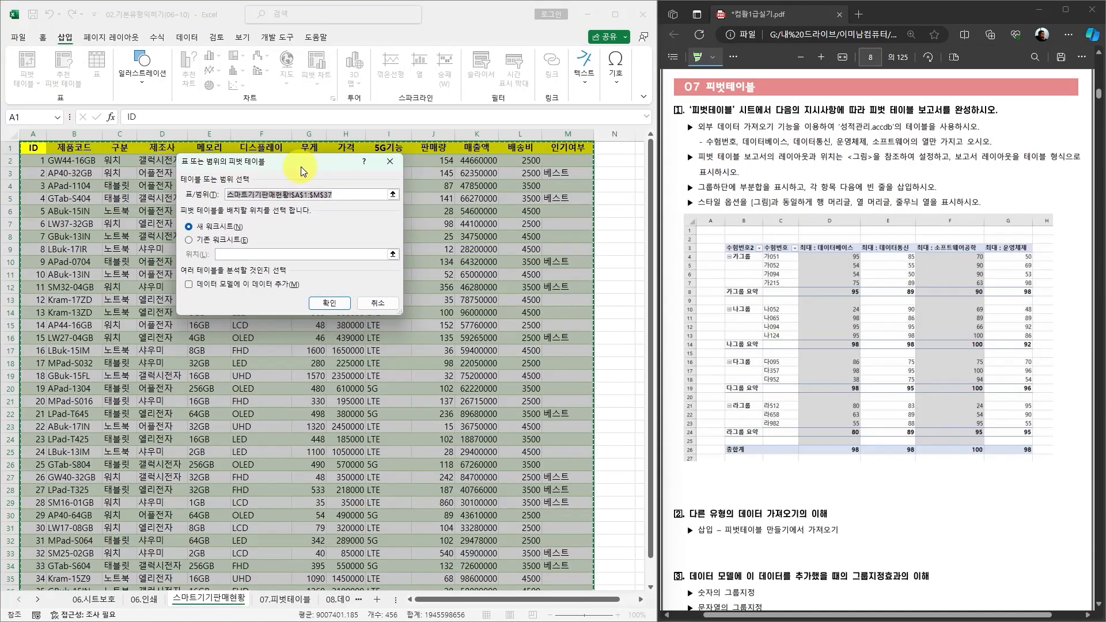
pyautogui.click(189, 240)
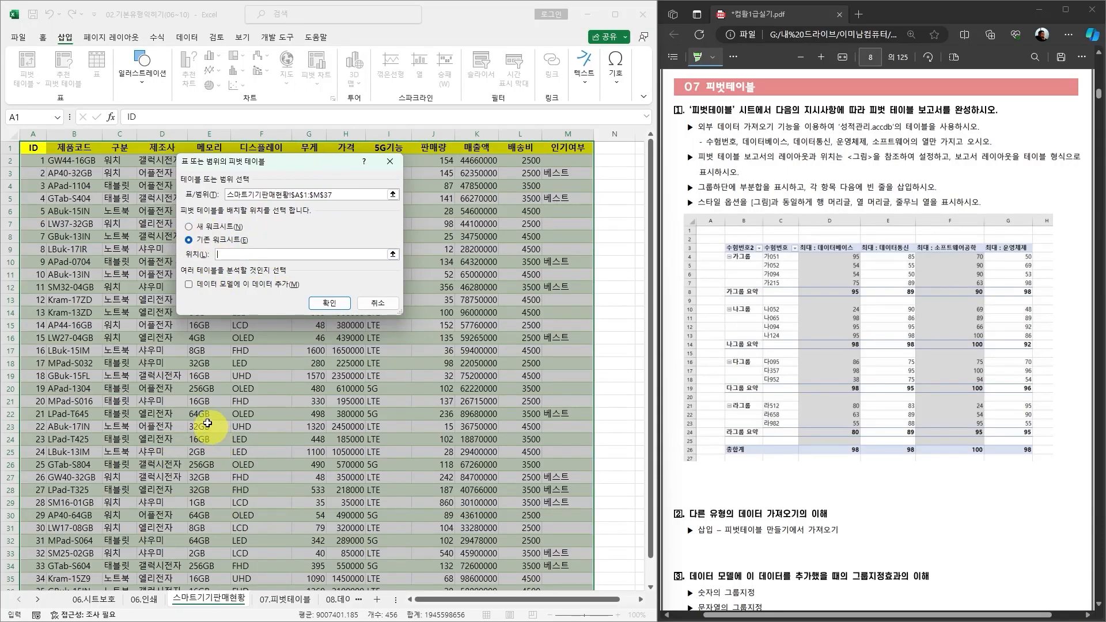
pyautogui.scroll(-5, 156, 365)
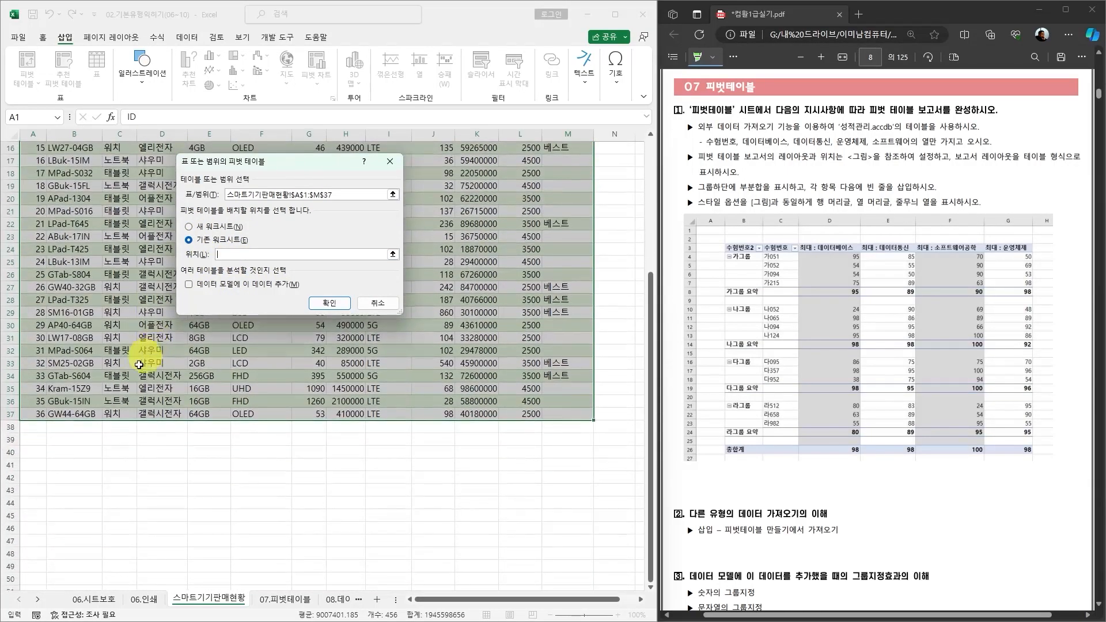
pyautogui.click(71, 464)
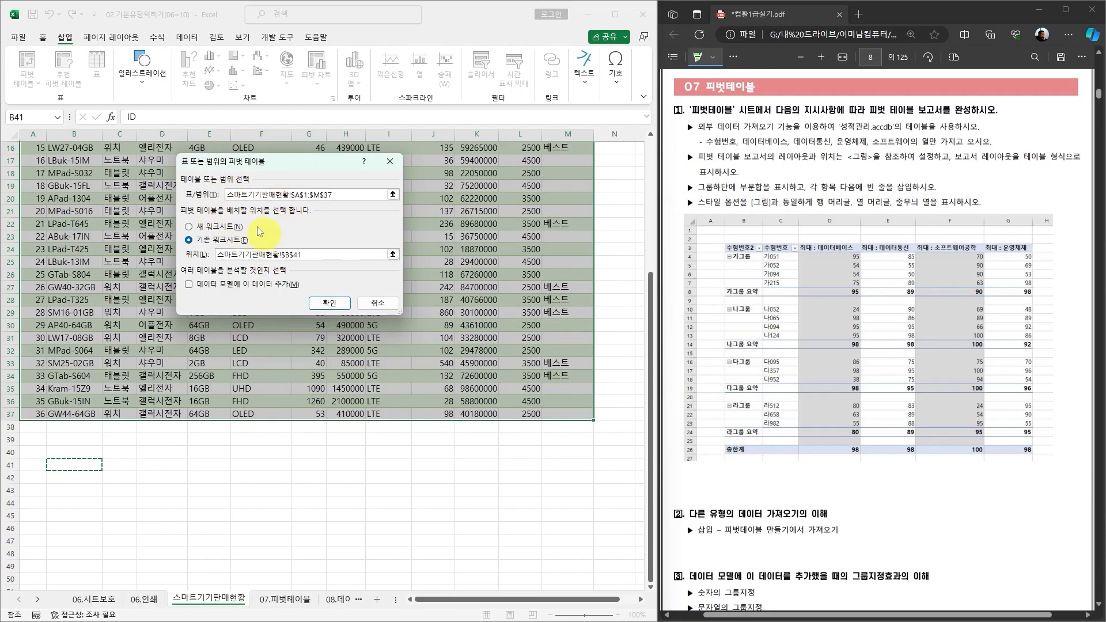
pyautogui.click(328, 304)
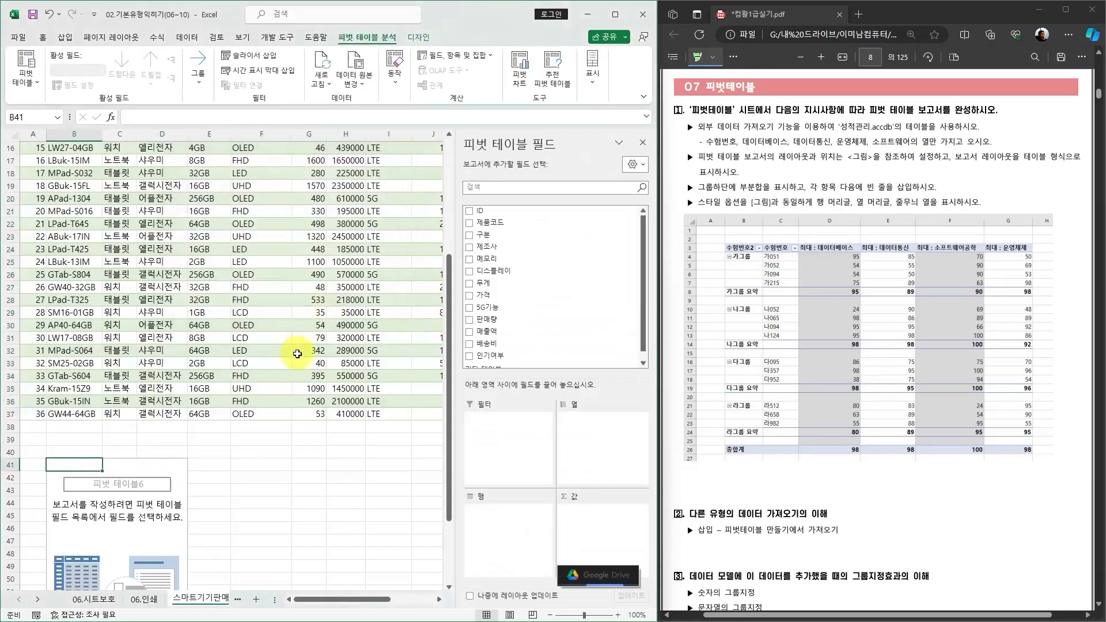
# Step: Add the 디스플레이 field to the pivot table's row area
pyautogui.scroll(5, 204, 414)
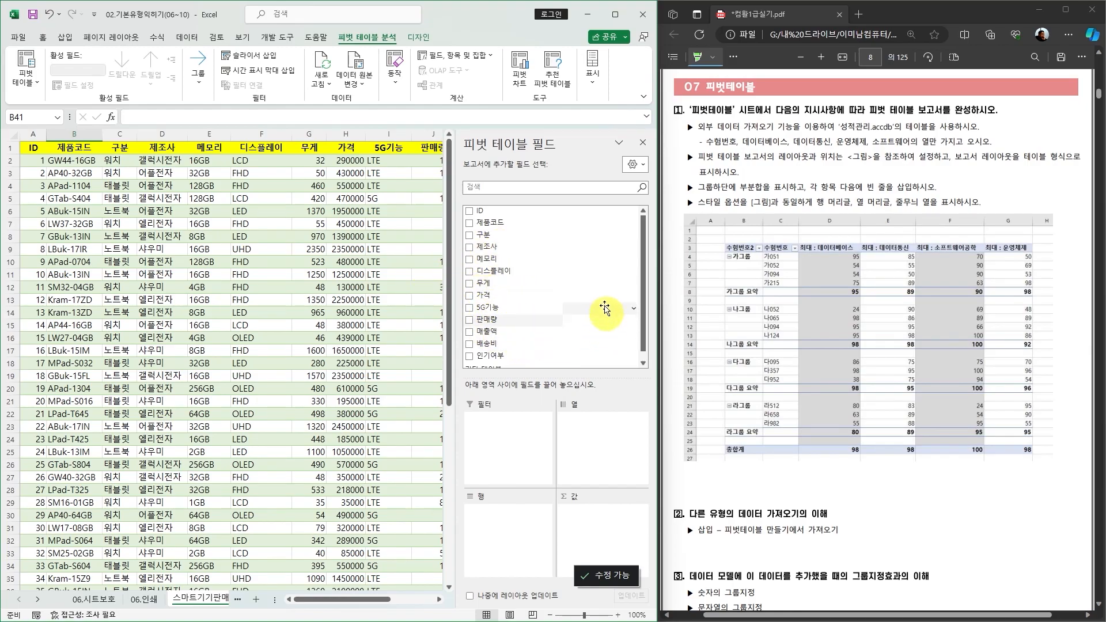
pyautogui.scroll(-8, 280, 432)
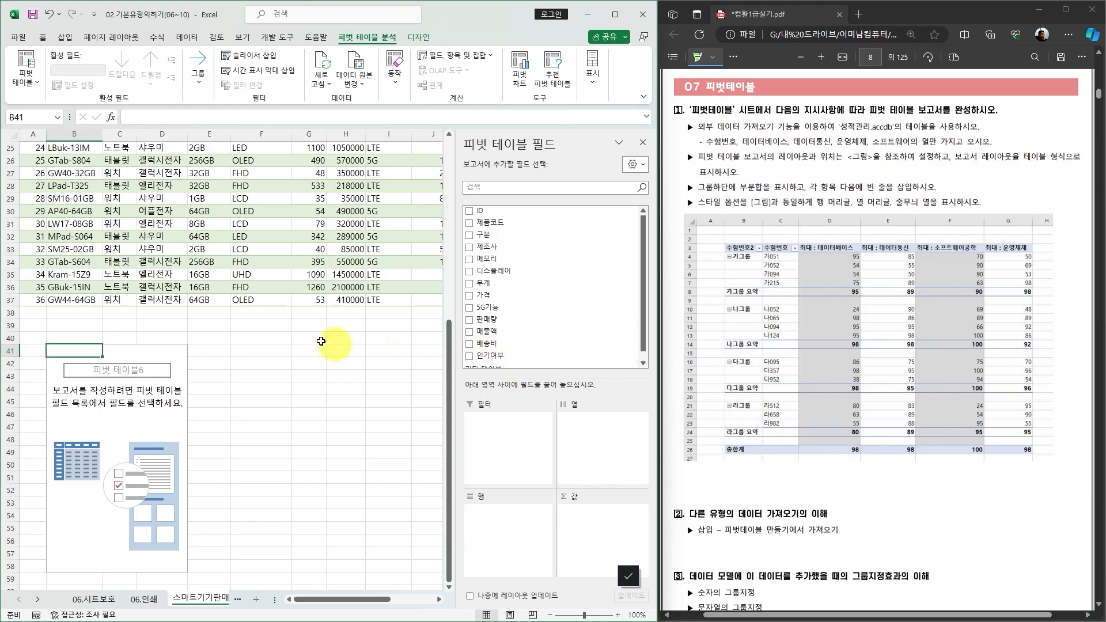
pyautogui.scroll(7, 285, 322)
pyautogui.scroll(1, 285, 322)
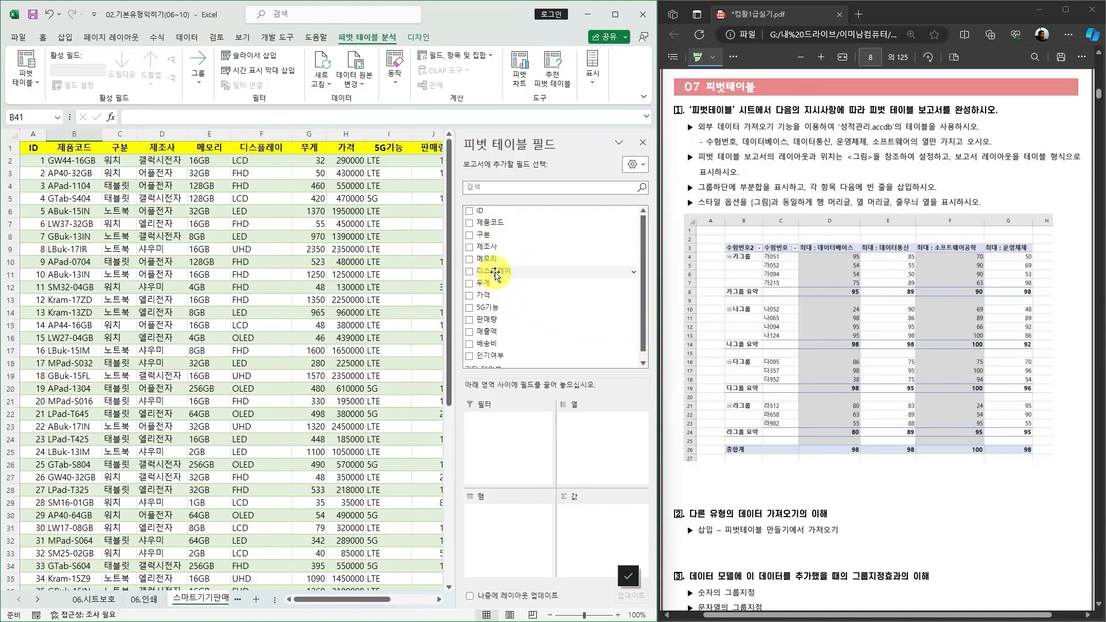
pyautogui.moveTo(503, 272); pyautogui.dragTo(515, 533)
pyautogui.scroll(-7, 282, 438)
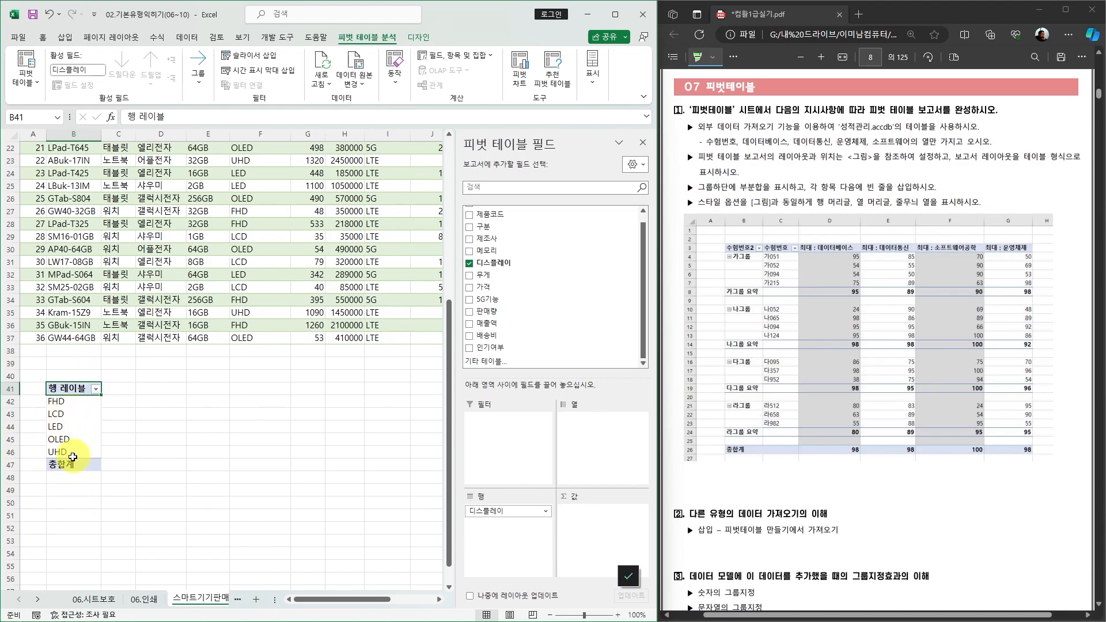
# Step: Move the 디스플레이 field to the pivot table's column area and add 구분 to the row area
pyautogui.moveTo(483, 515); pyautogui.dragTo(582, 444)
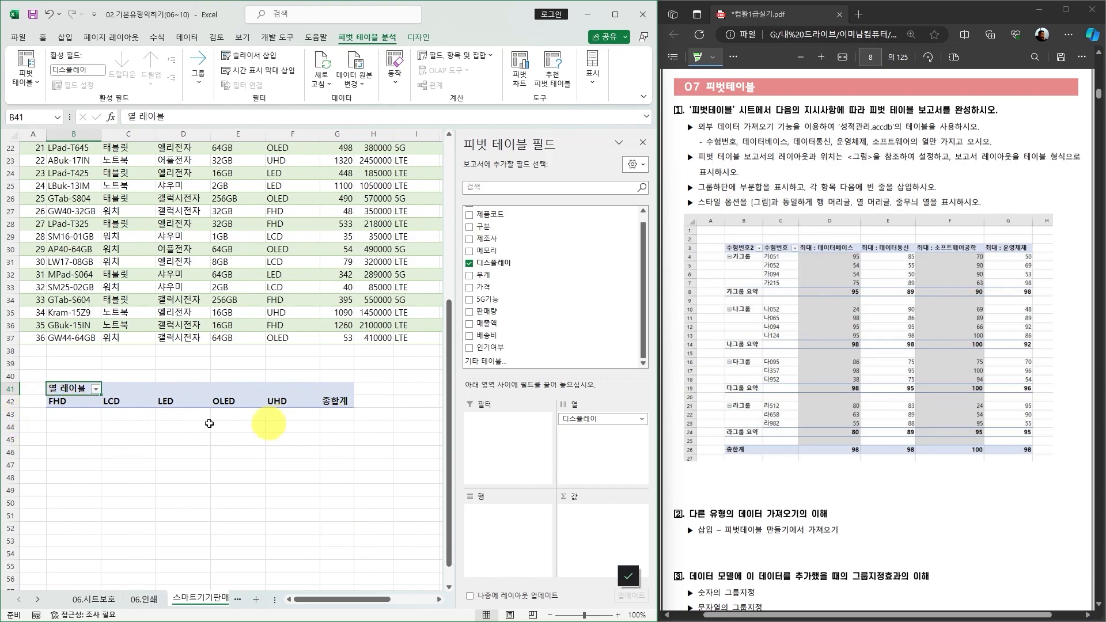
pyautogui.scroll(7, 219, 391)
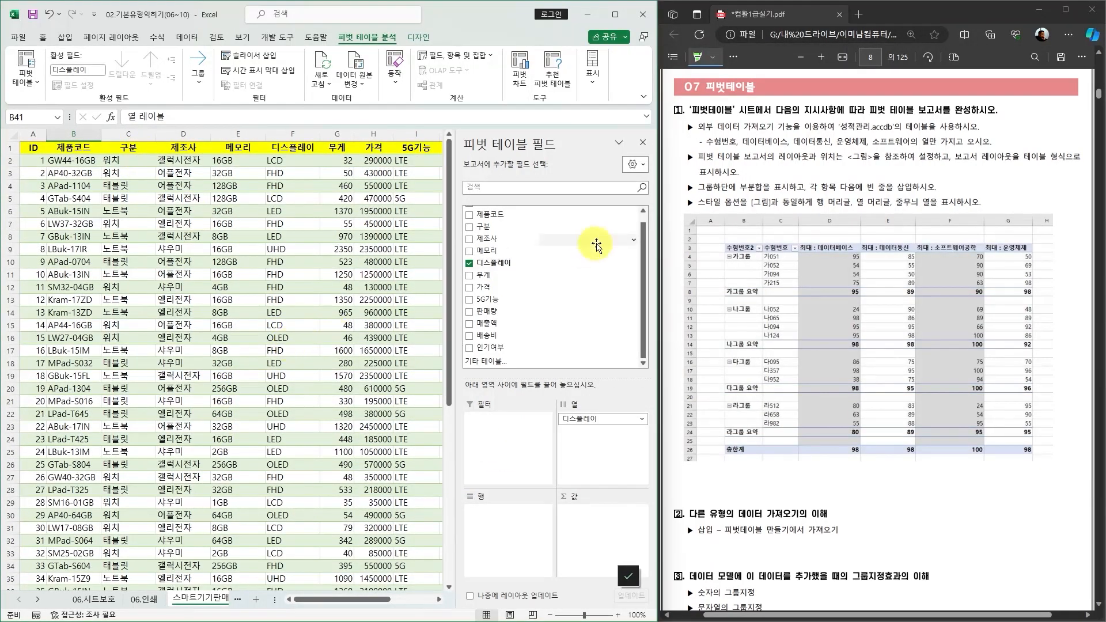
pyautogui.moveTo(483, 227); pyautogui.dragTo(496, 521)
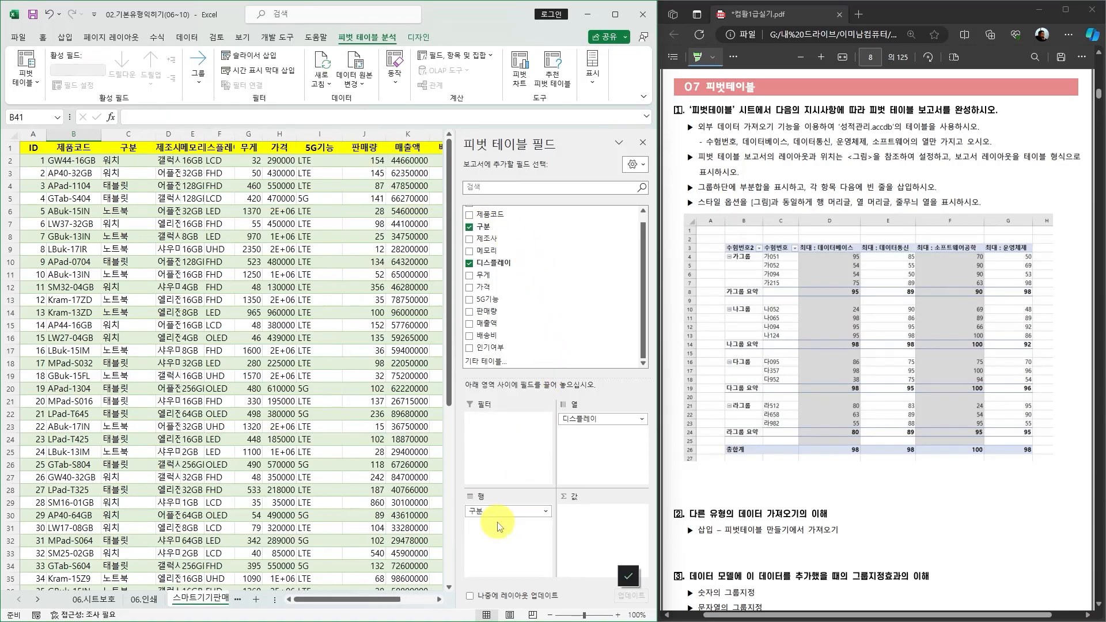
pyautogui.scroll(-6, 283, 518)
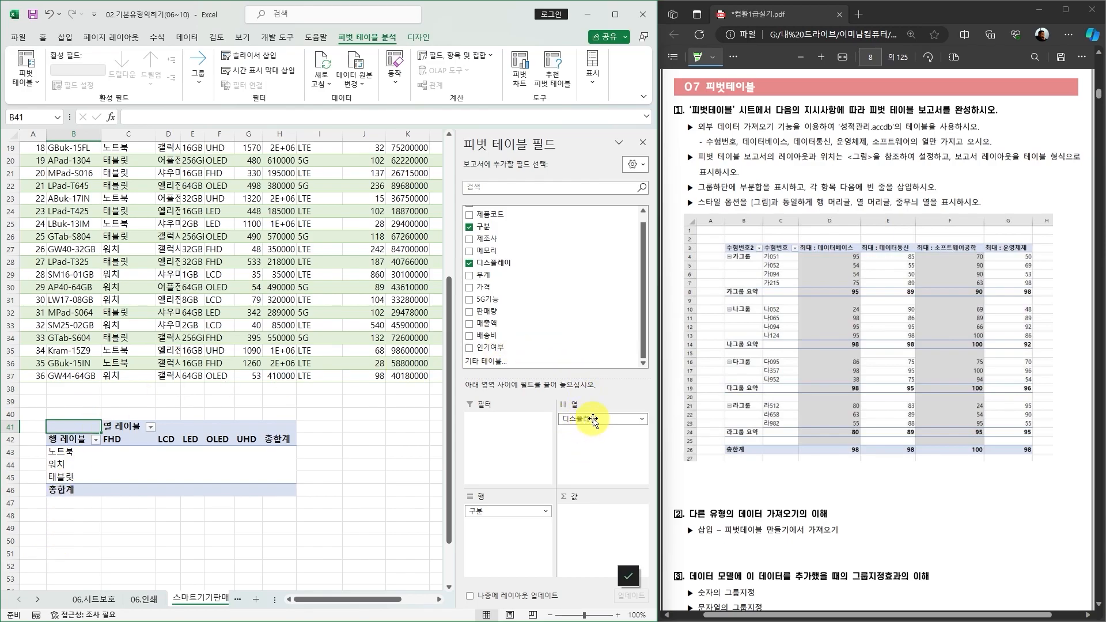
# Step: Move 디스플레이 into the row area beneath 구분, and move 구분 to the column area
pyautogui.moveTo(596, 421); pyautogui.dragTo(498, 538)
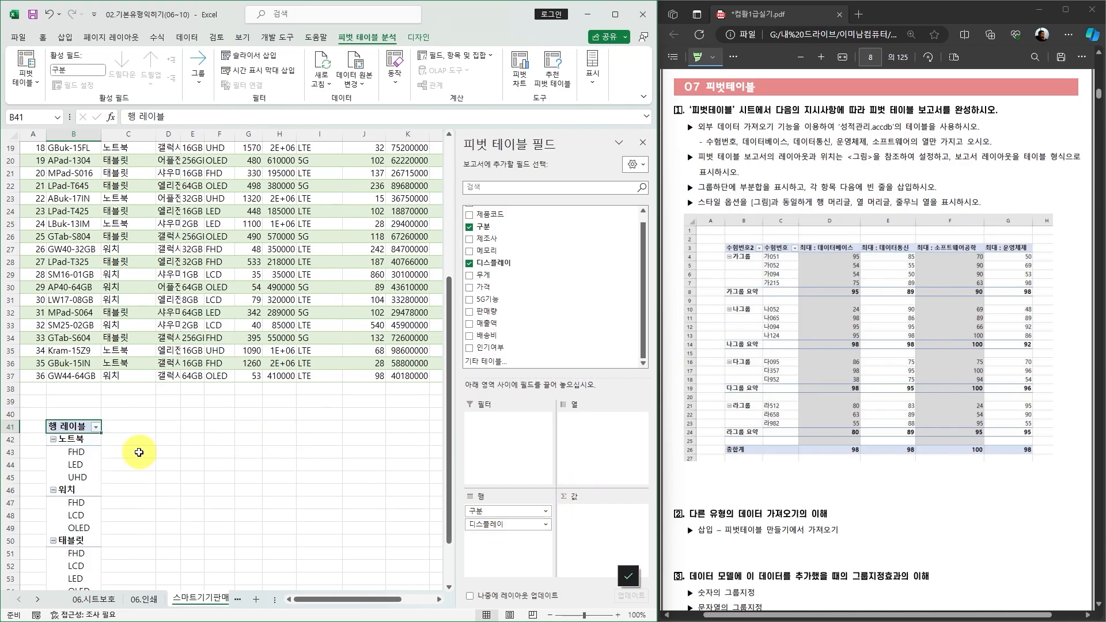
pyautogui.scroll(-2, 138, 448)
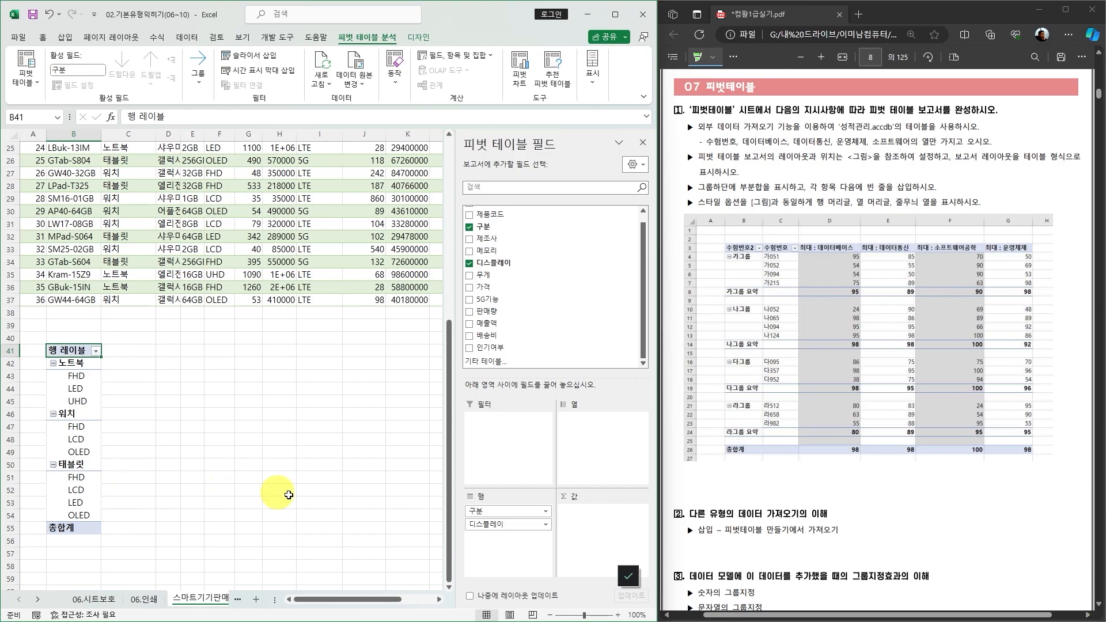
pyautogui.moveTo(484, 514); pyautogui.dragTo(488, 510)
pyautogui.moveTo(520, 477); pyautogui.dragTo(576, 442)
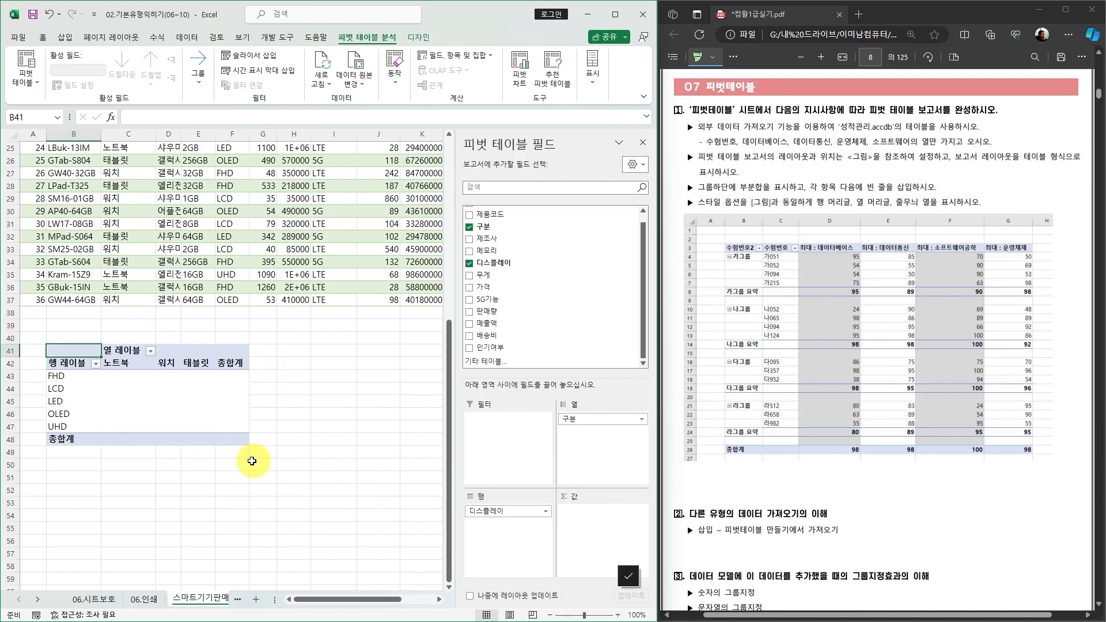
# Step: Add the 제품코드 field to the pivot table's values area as a count
pyautogui.scroll(8, 241, 461)
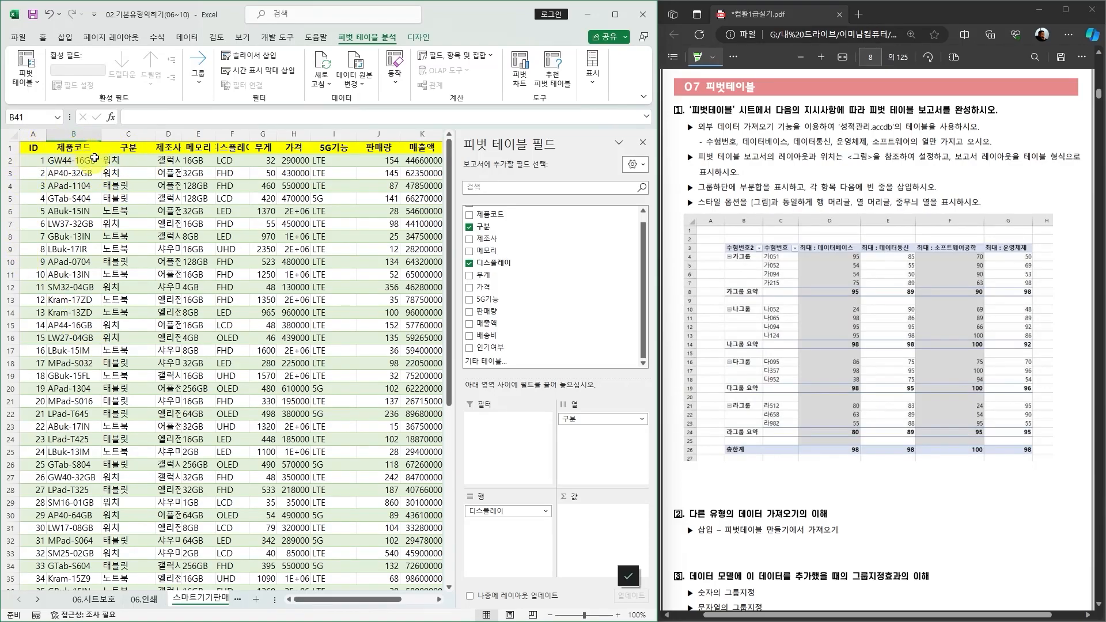
pyautogui.scroll(1, 481, 340)
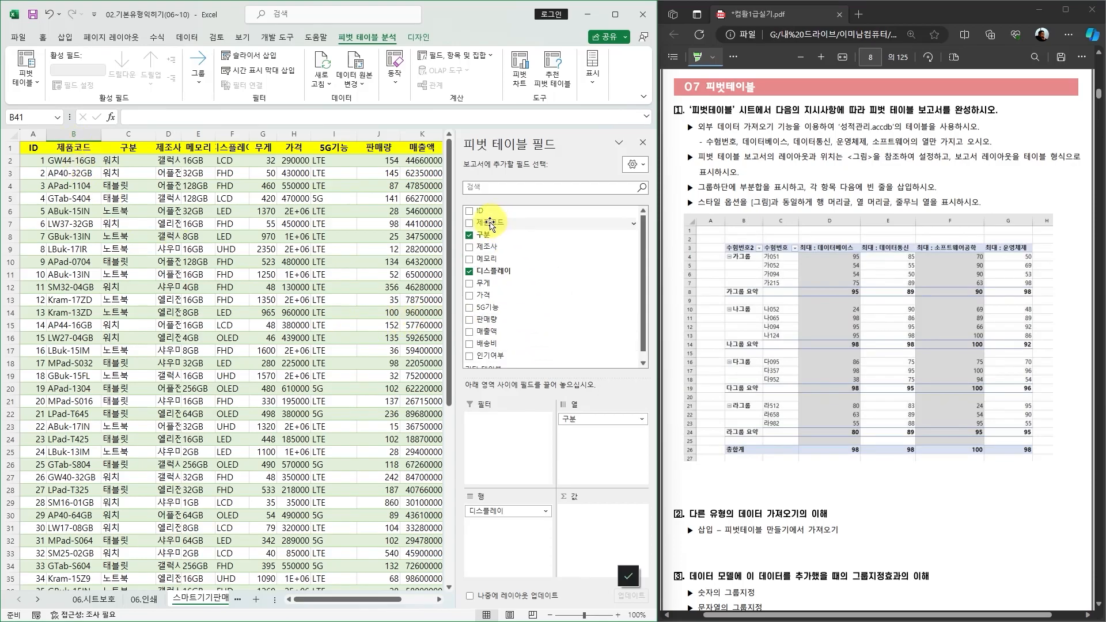
pyautogui.moveTo(496, 227); pyautogui.dragTo(603, 530)
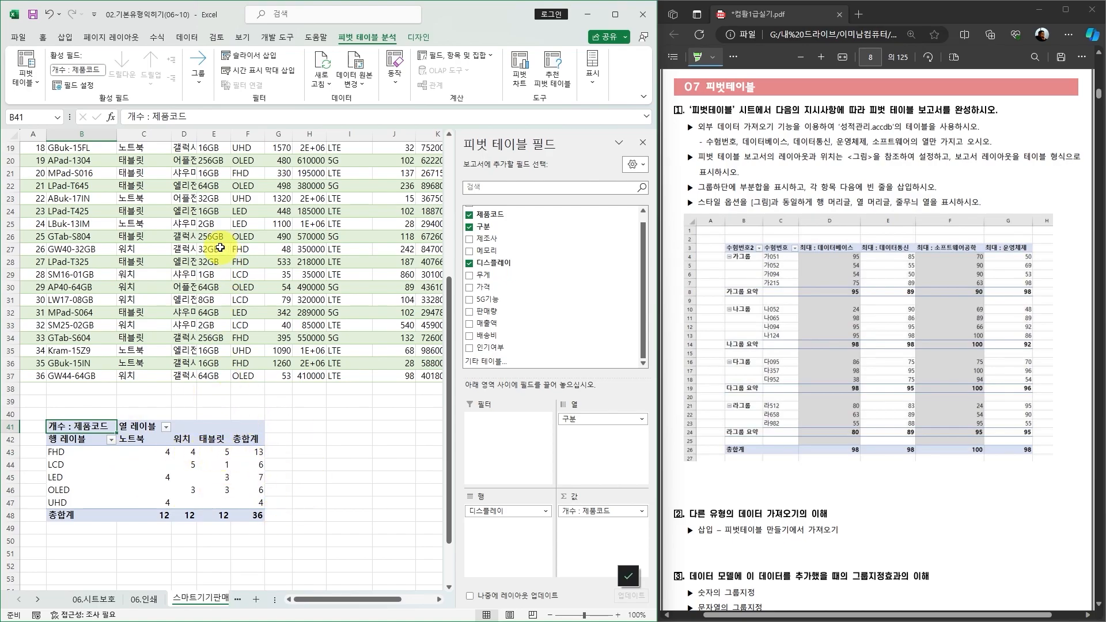
# Step: Add 제조사 to the pivot table's row area and reorder the rows so that 디스플레이 is nested beneath 제조사
pyautogui.scroll(6, 236, 429)
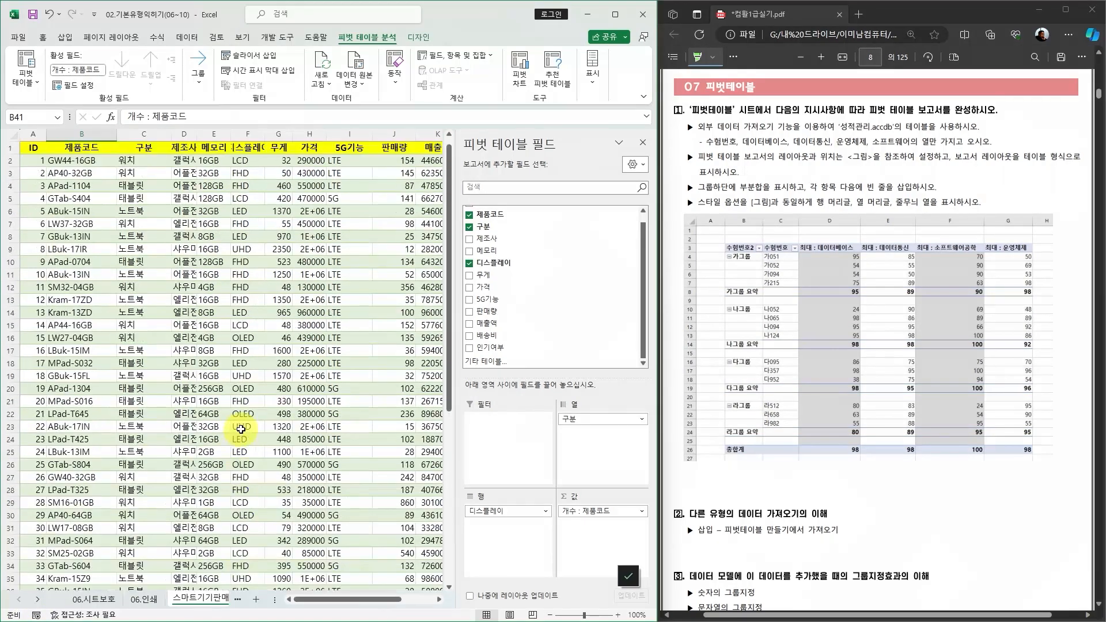
pyautogui.moveTo(492, 241); pyautogui.dragTo(506, 541)
pyautogui.scroll(-7, 210, 437)
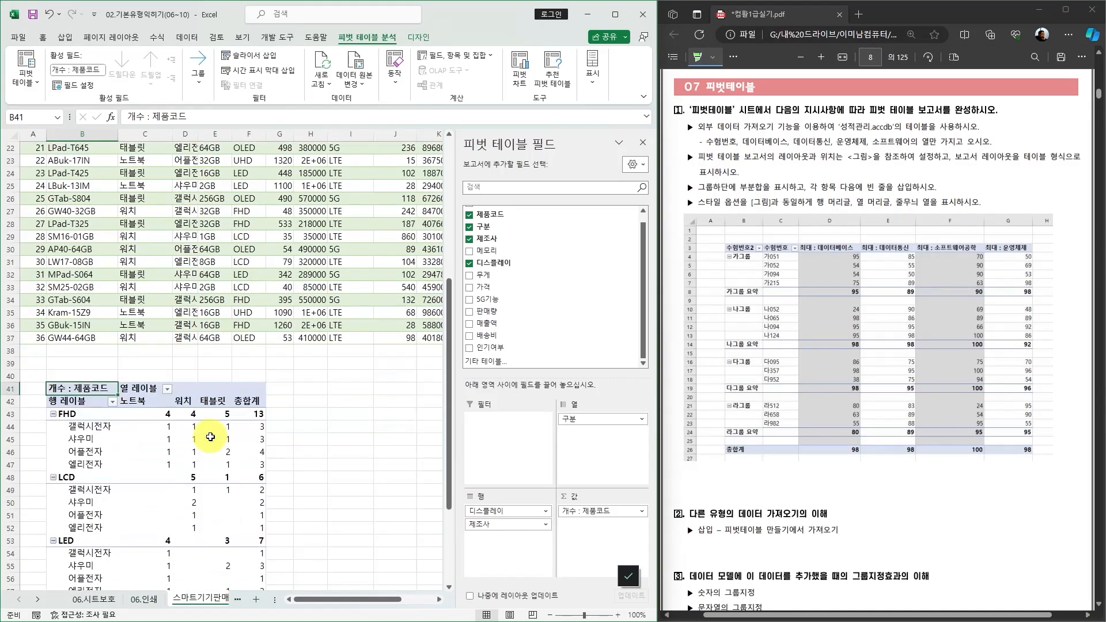
pyautogui.scroll(-2, 210, 437)
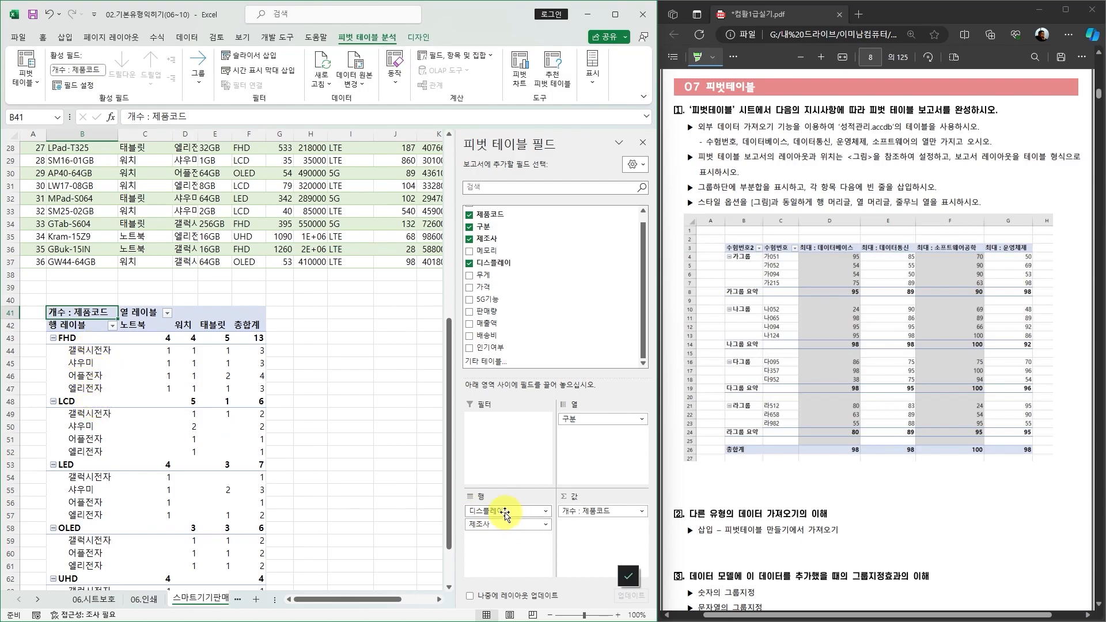
pyautogui.moveTo(506, 517); pyautogui.dragTo(508, 537)
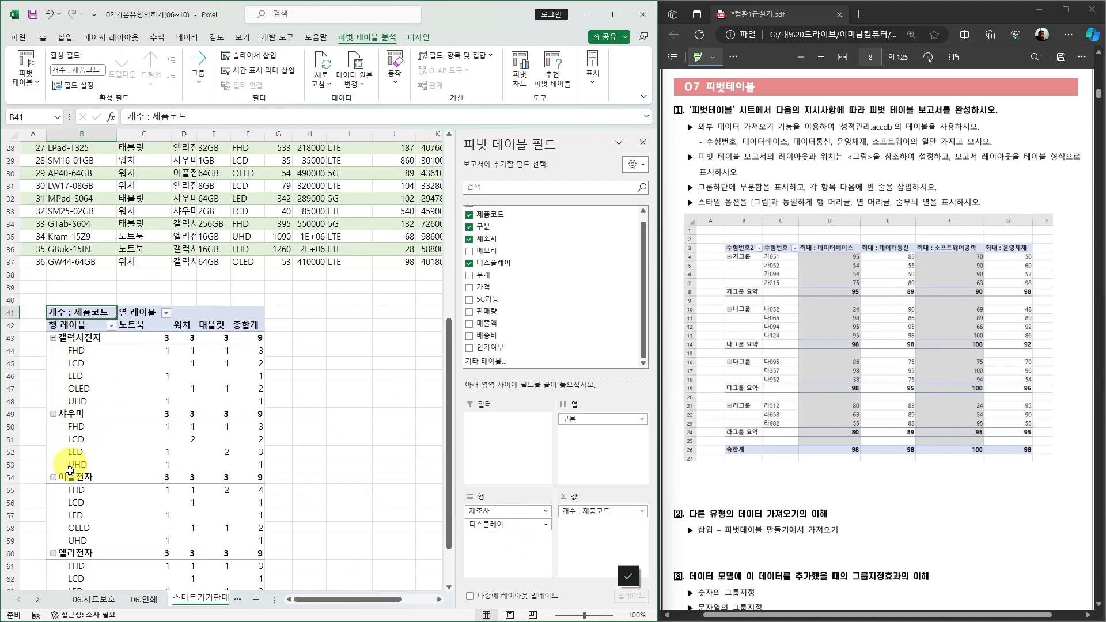
pyautogui.scroll(-1, 81, 513)
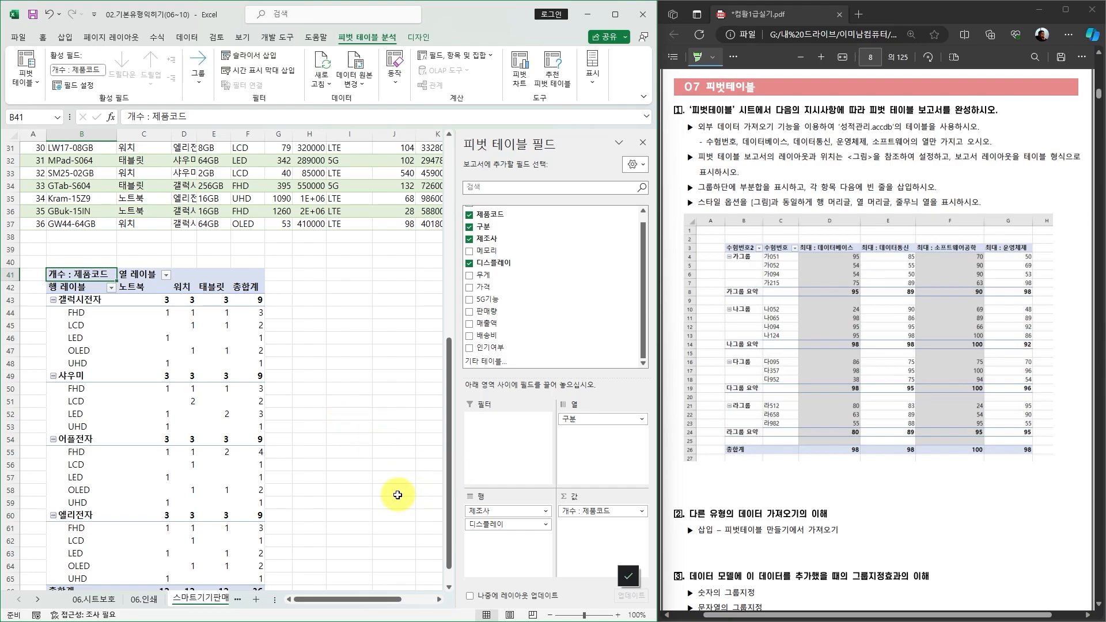
# Step: Add the 판매량 field to the pivot table's values area as a sum beneath the 제품코드 count
pyautogui.scroll(4, 395, 492)
pyautogui.scroll(2, 397, 491)
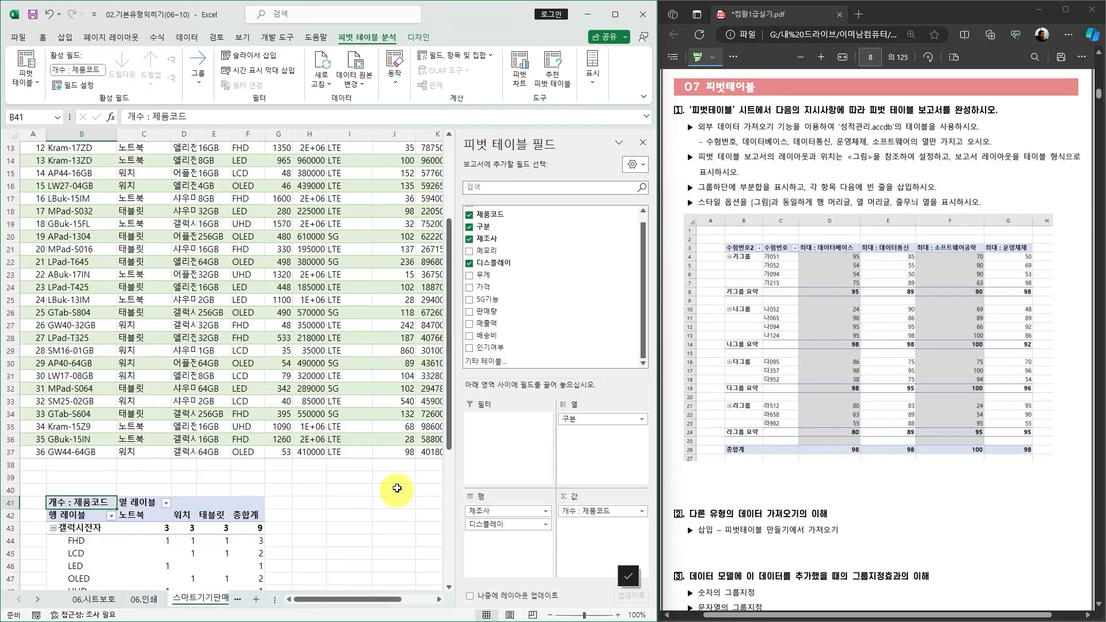
pyautogui.moveTo(365, 599); pyautogui.dragTo(401, 599)
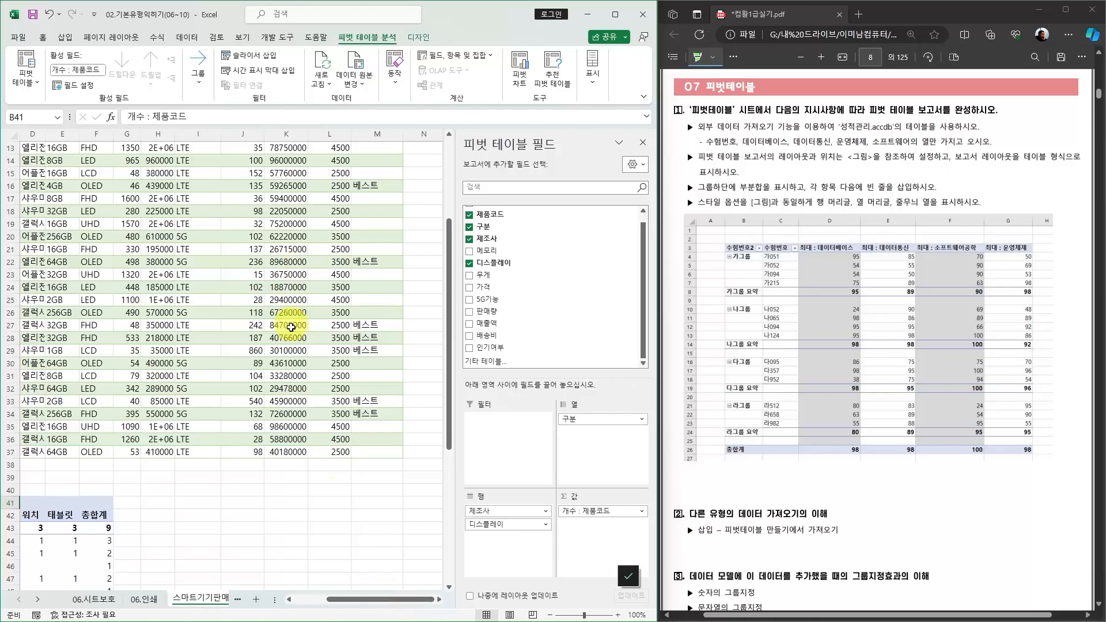
pyautogui.scroll(4, 262, 375)
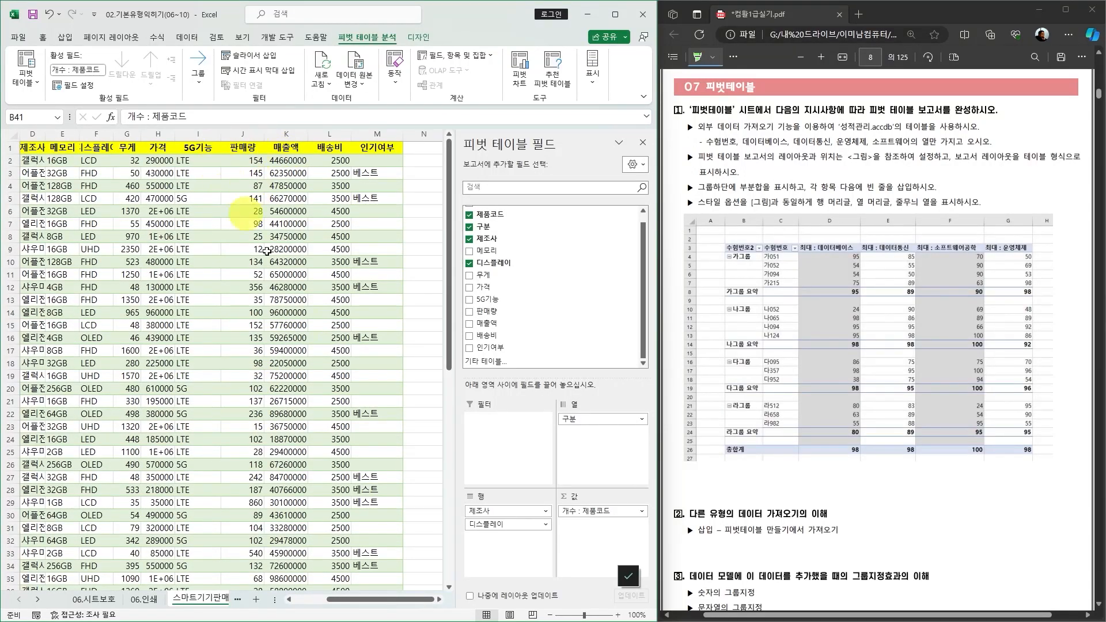
pyautogui.moveTo(485, 314); pyautogui.dragTo(610, 545)
pyautogui.scroll(-9, 231, 495)
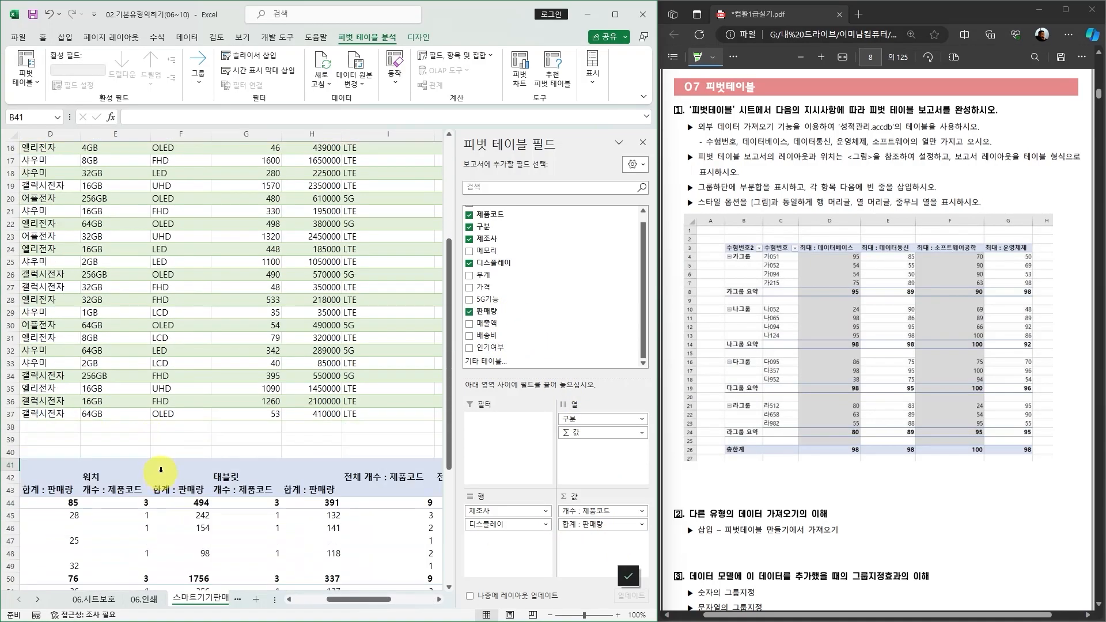
pyautogui.hscroll(-3, 359, 599)
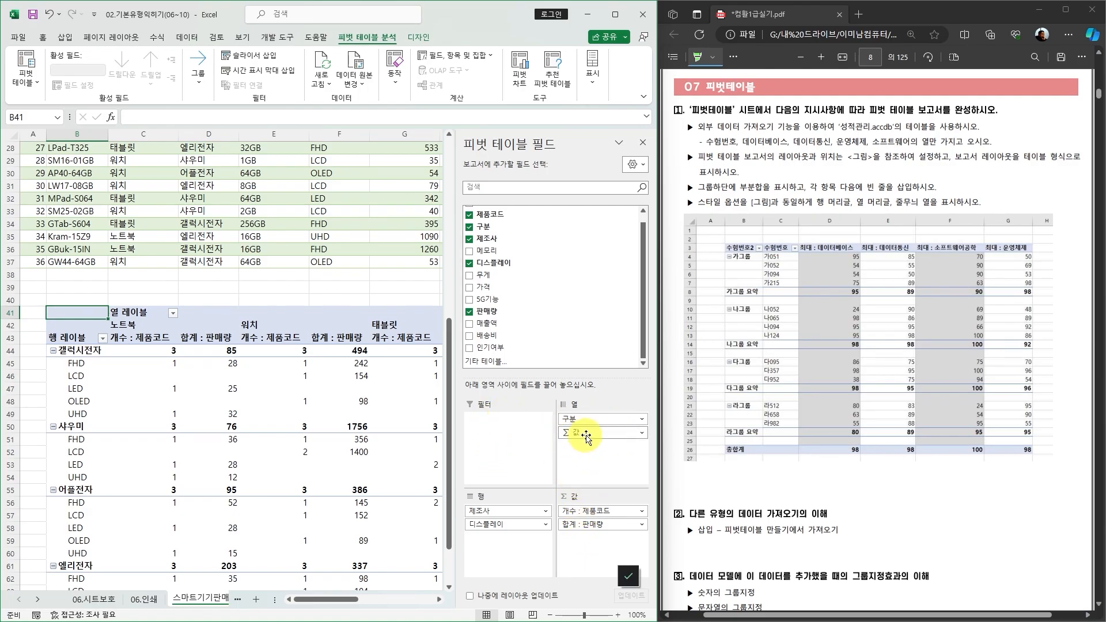
# Step: Move Σ 값 into the row area beneath 디스플레이, and move 구분 from the columns to between 제조사 and 디스플레이 in the rows
pyautogui.moveTo(531, 516); pyautogui.dragTo(512, 541)
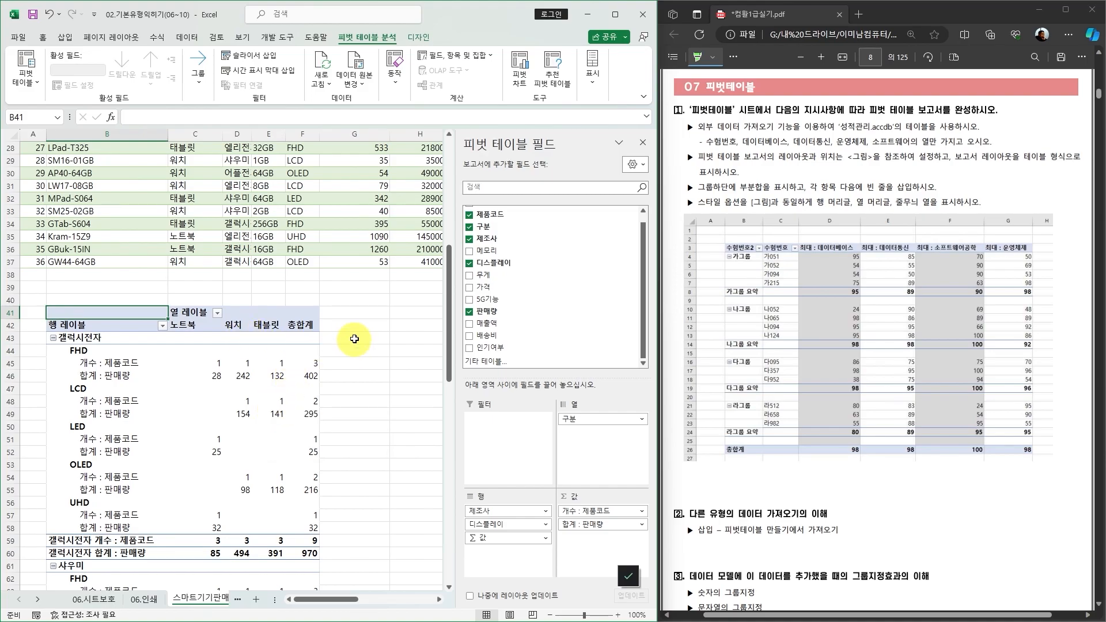
pyautogui.scroll(-1, 317, 393)
pyautogui.scroll(-1, 317, 393)
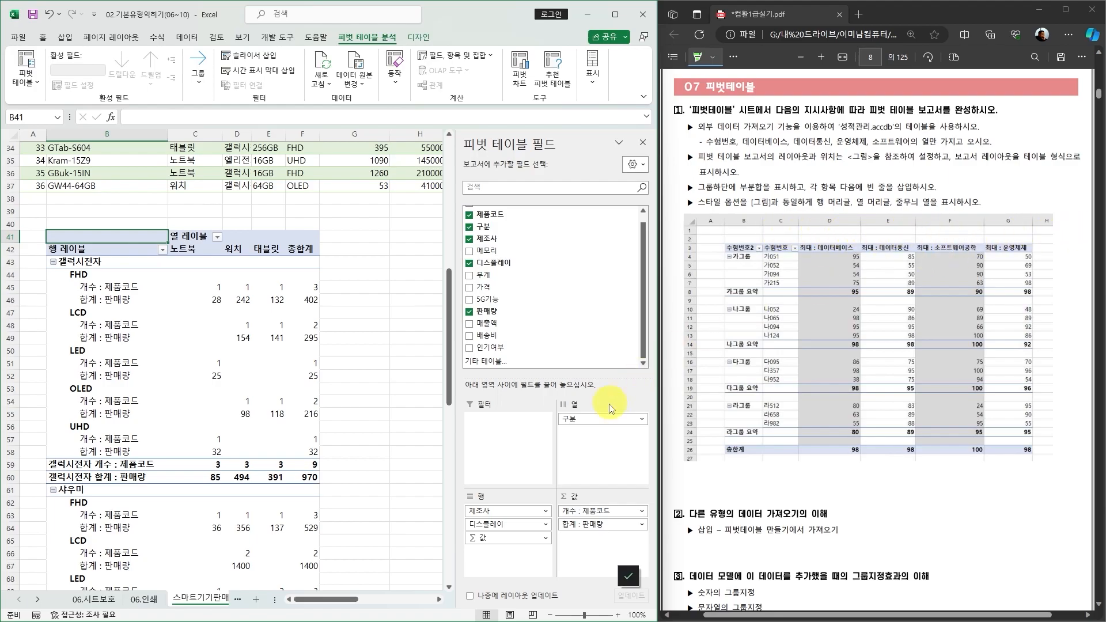
pyautogui.moveTo(596, 432); pyautogui.dragTo(503, 525)
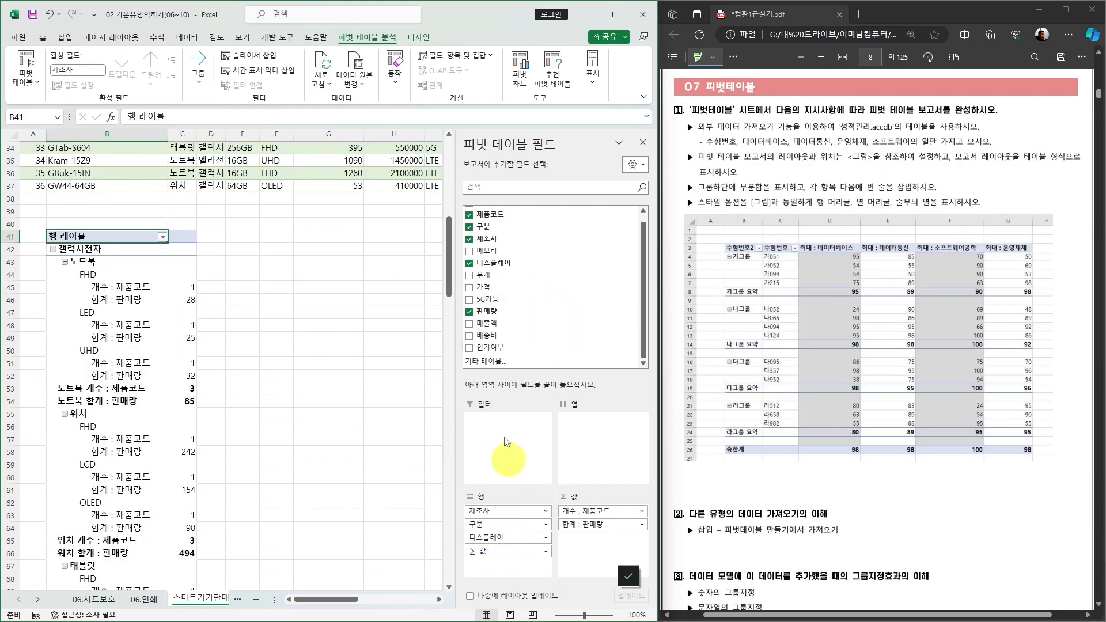
# Step: Empty the pivot table by removing the 제품코드, 구분, 제조사, 디스플레이 and 판매량 fields
pyautogui.scroll(1, 477, 224)
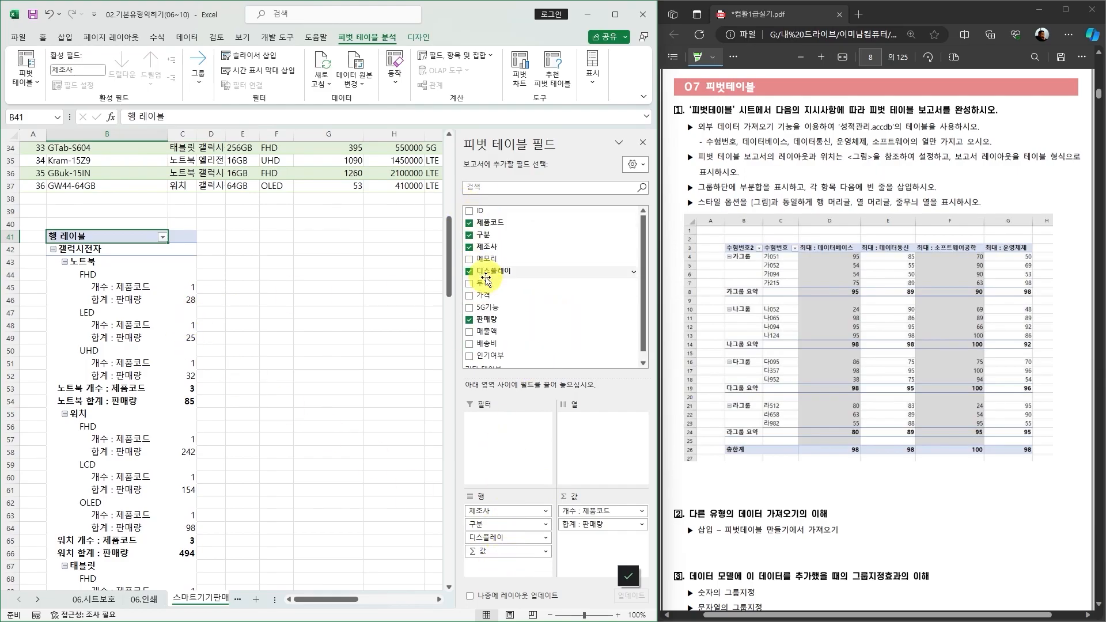
pyautogui.click(470, 222)
pyautogui.click(469, 235)
pyautogui.click(469, 247)
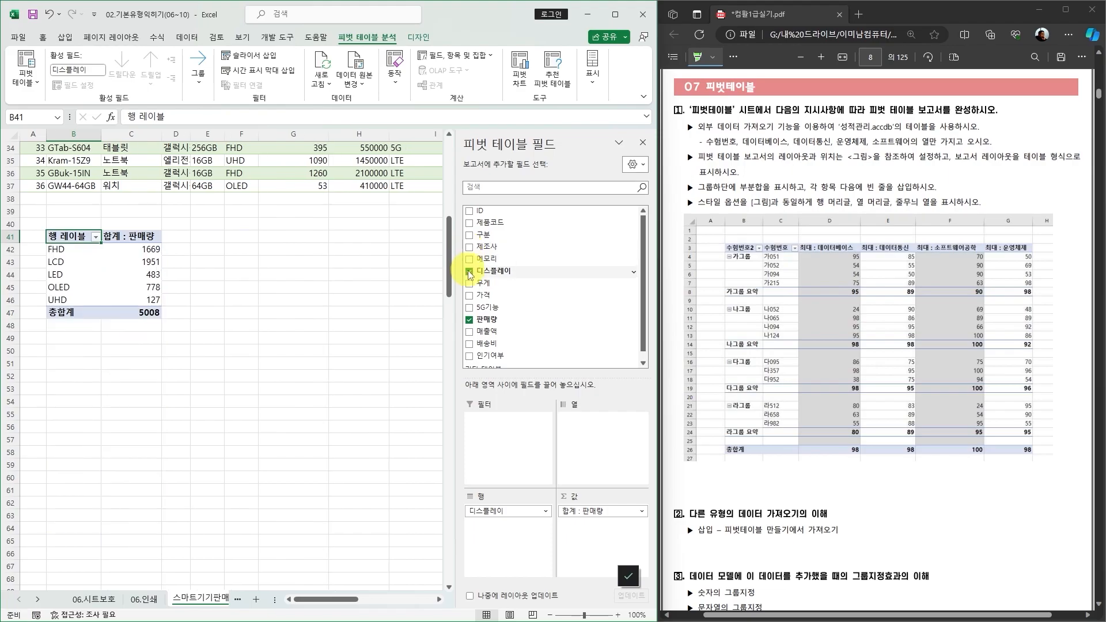
pyautogui.click(470, 270)
pyautogui.click(470, 319)
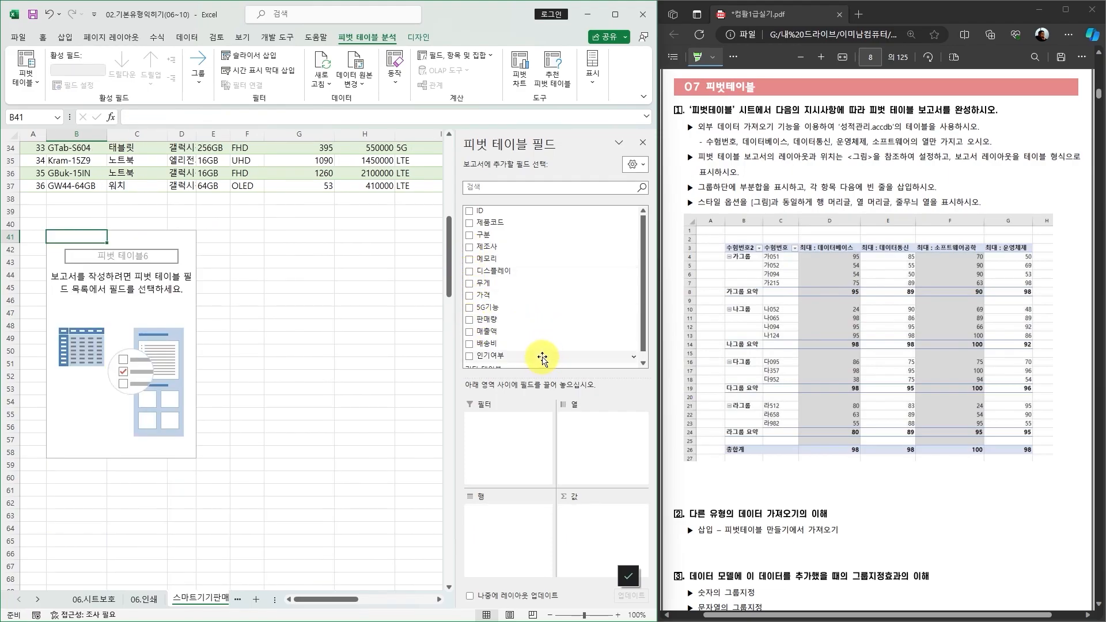
pyautogui.scroll(-1, 528, 306)
pyautogui.scroll(1, 546, 300)
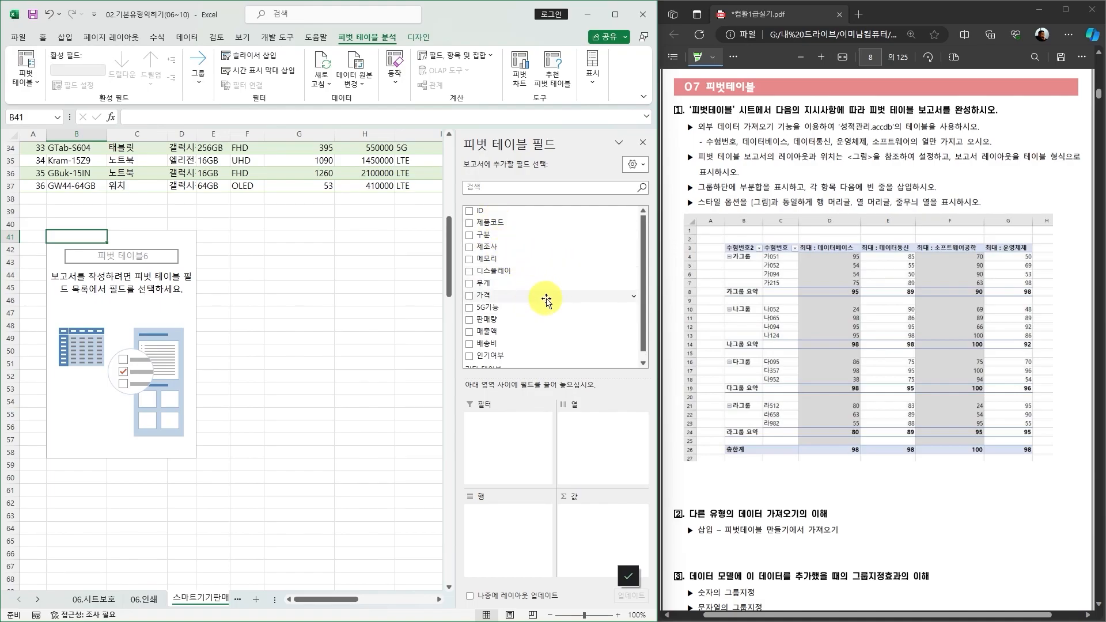
# Step: Add 디스플레이 to the pivot table's row area and 가격 to the values area as a sum
pyautogui.moveTo(484, 271); pyautogui.dragTo(512, 518)
pyautogui.scroll(11, 287, 323)
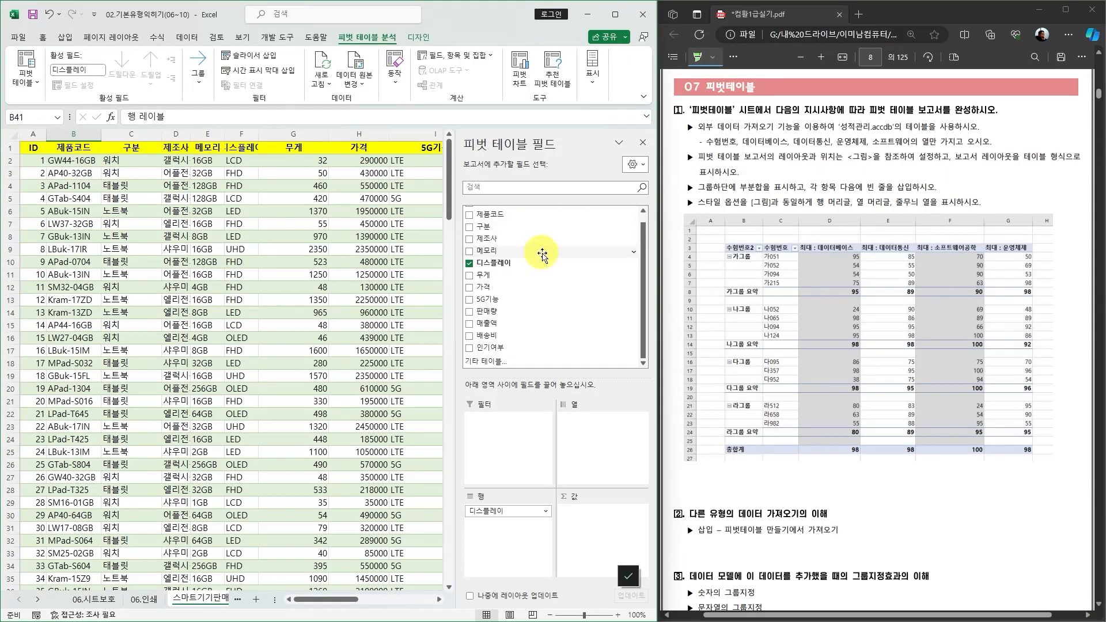
pyautogui.moveTo(483, 287); pyautogui.dragTo(605, 520)
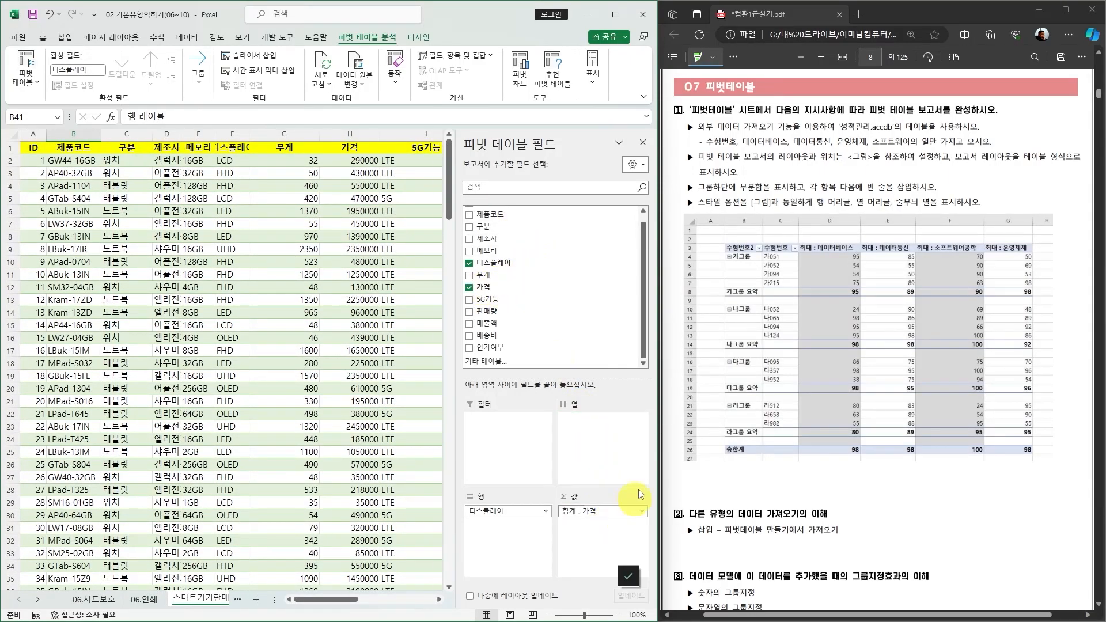
pyautogui.scroll(-7, 239, 440)
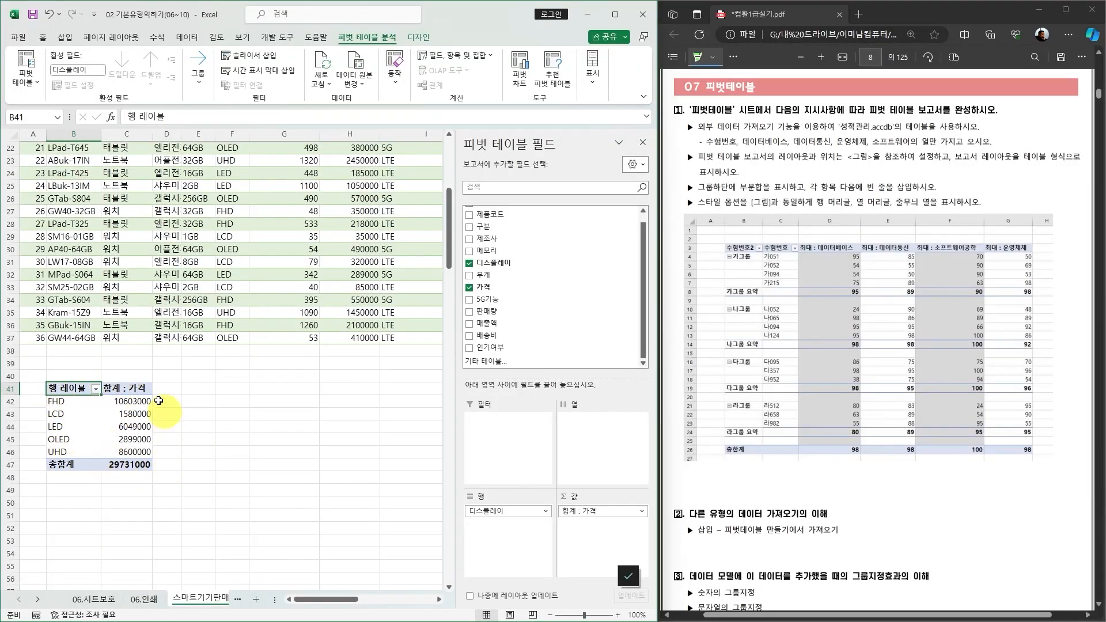
# Step: Add 판매량 to the values area as a second sum and place Σ 값 in the column area
pyautogui.moveTo(484, 320); pyautogui.dragTo(600, 540)
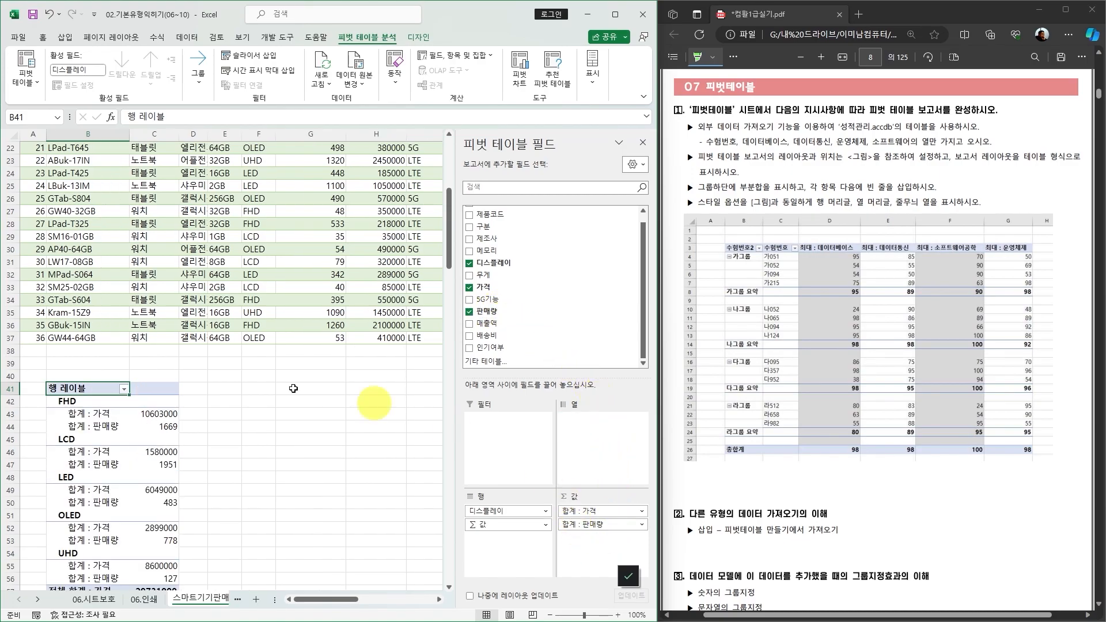
pyautogui.moveTo(501, 524); pyautogui.dragTo(600, 447)
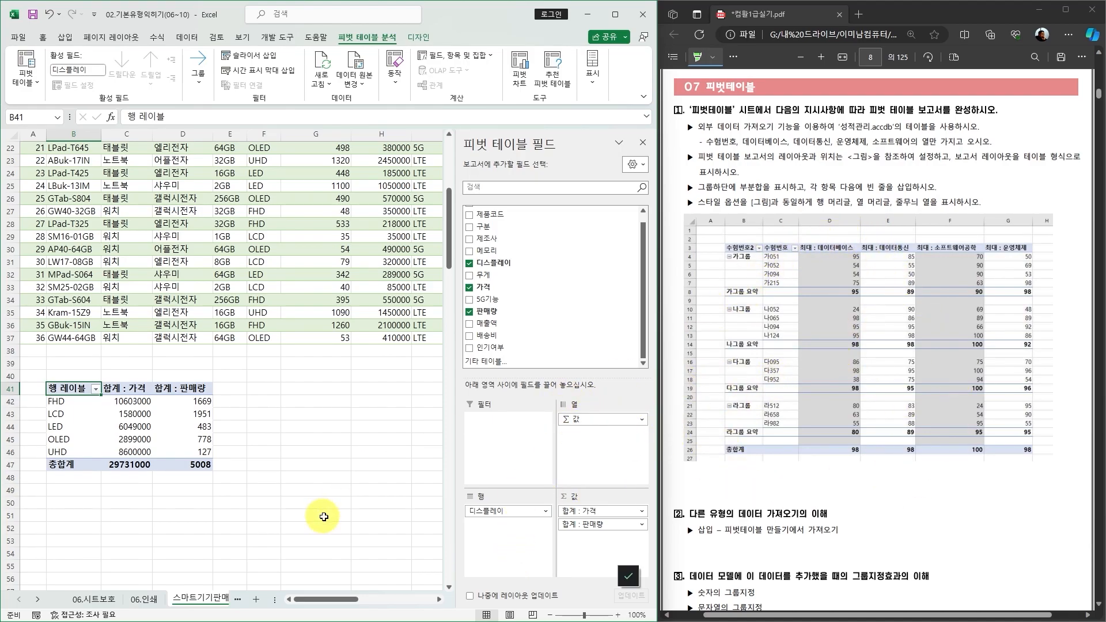
pyautogui.click(299, 426)
# Step: On the 07.피벗테이블 sheet, start getting external data from a Microsoft Access database
pyautogui.click(294, 603)
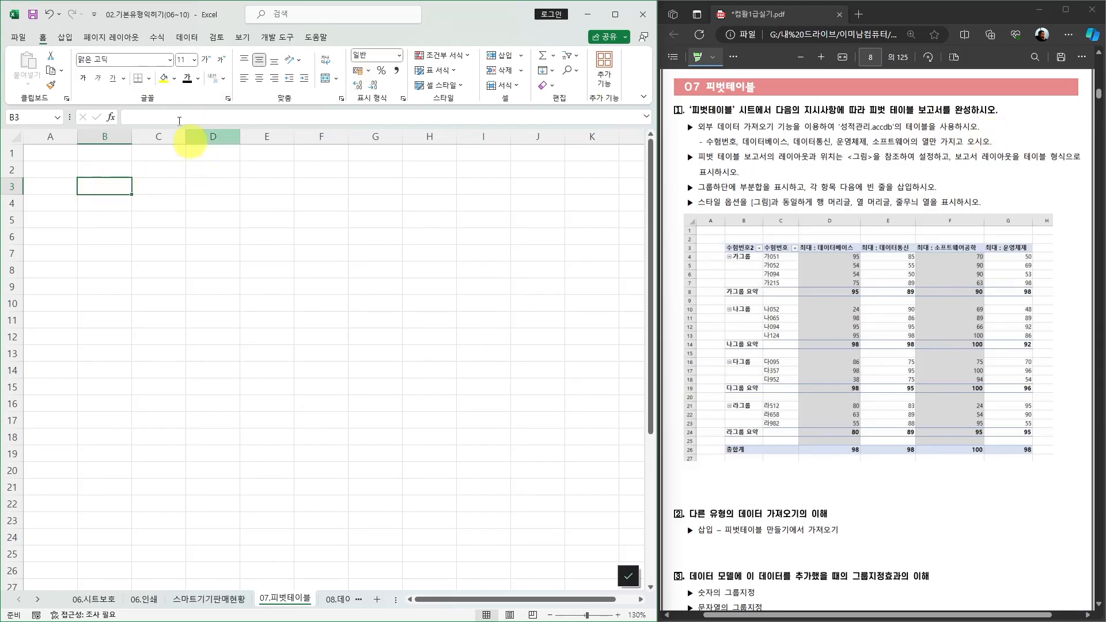
pyautogui.click(64, 39)
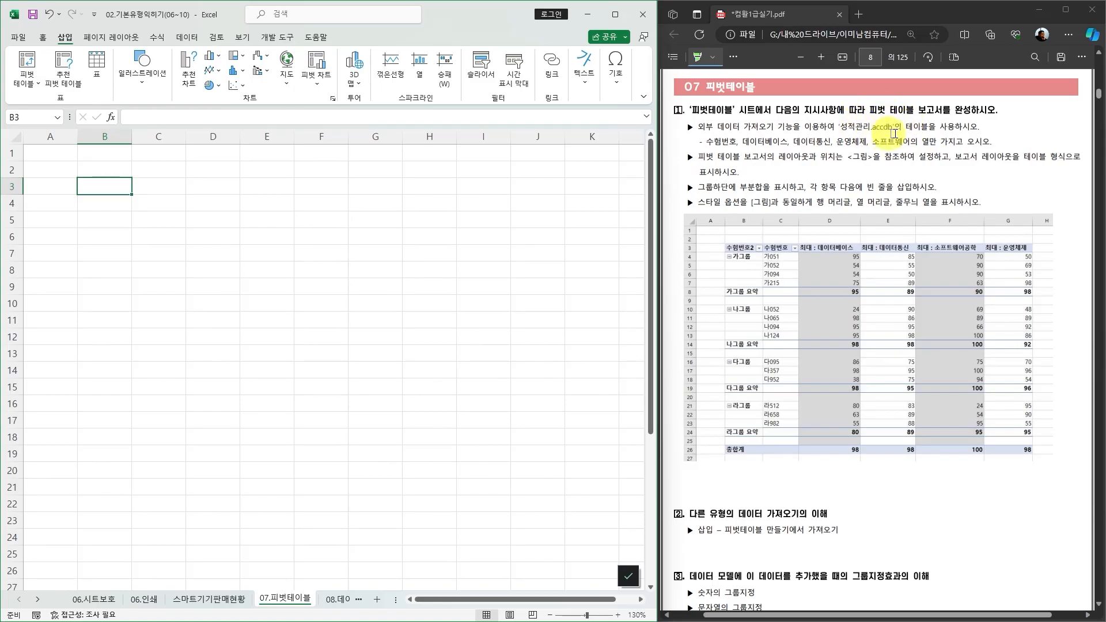
pyautogui.click(187, 37)
pyautogui.click(29, 75)
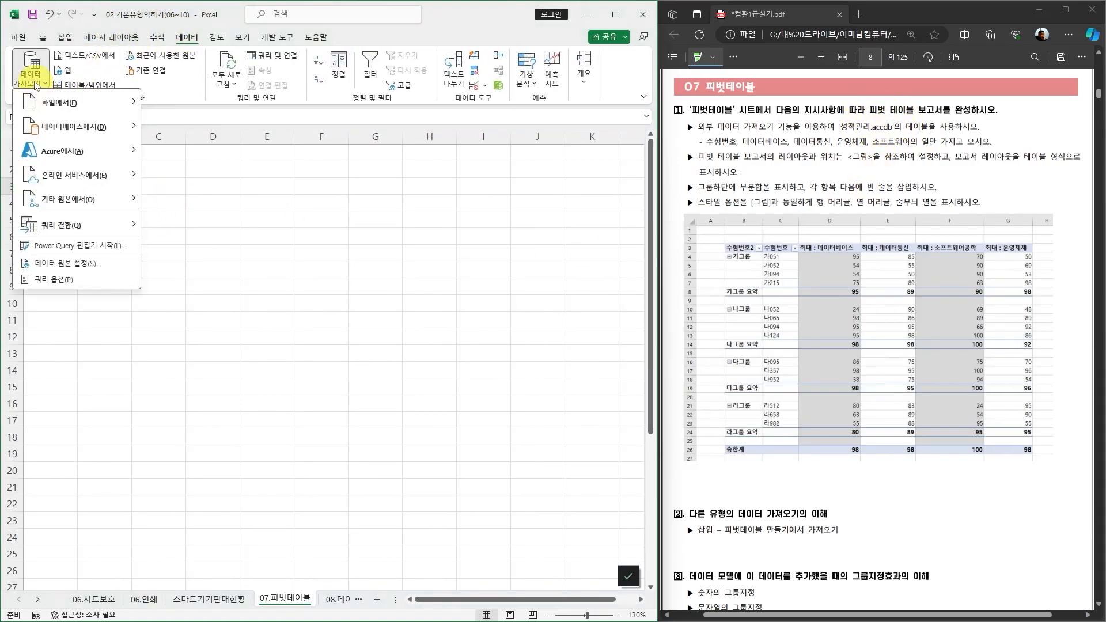
pyautogui.moveTo(74, 129)
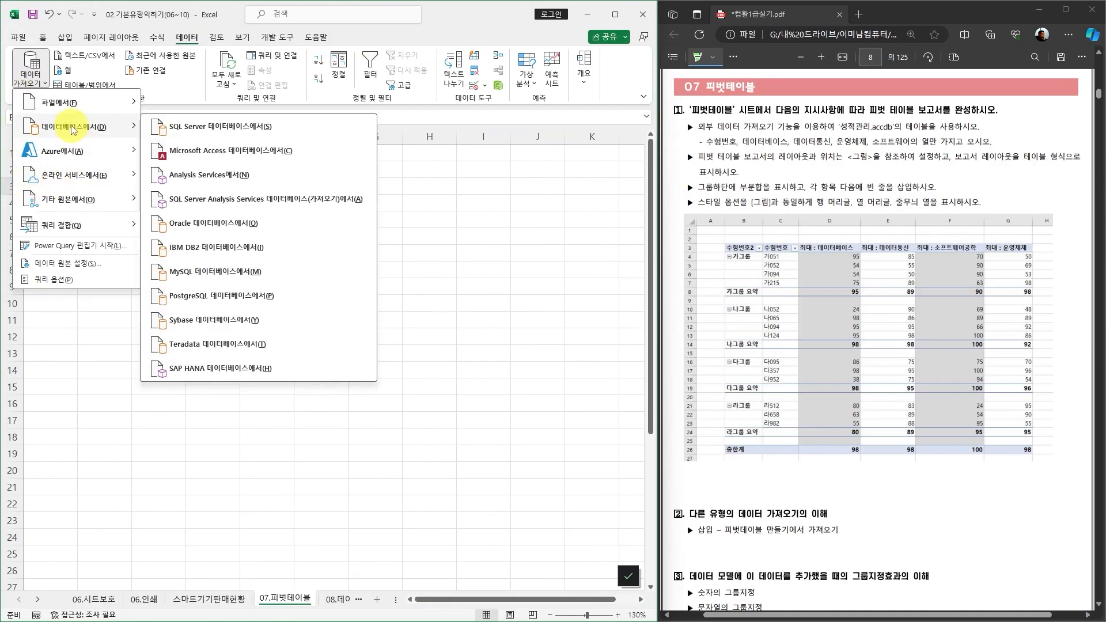
pyautogui.click(225, 156)
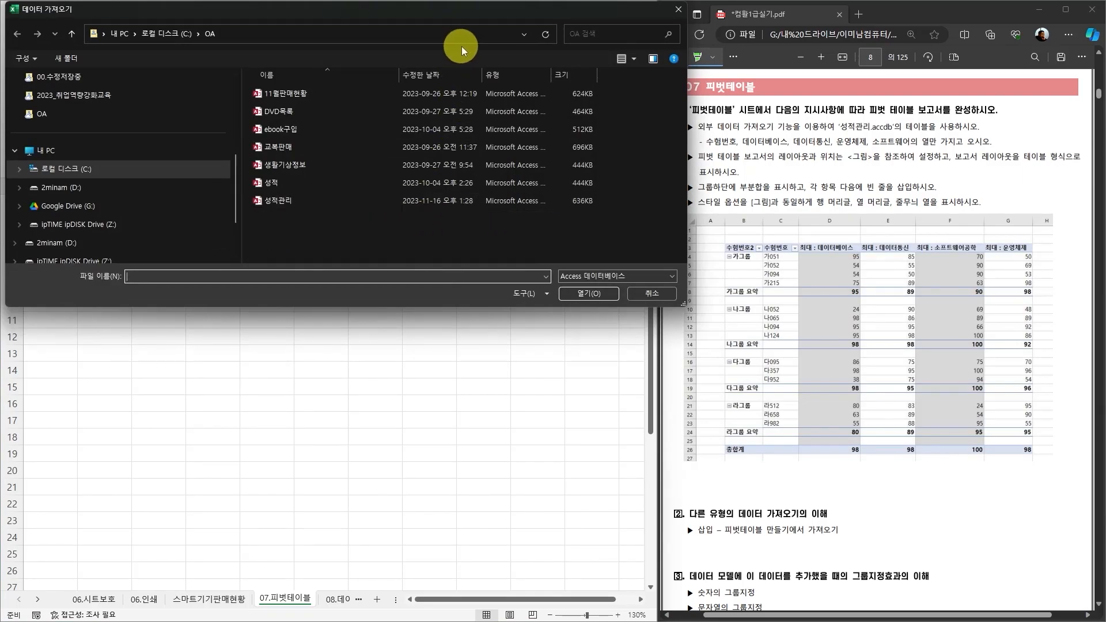
# Step: Choose the 성적관리 database in the OA folder on drive C: as the import source
pyautogui.moveTo(471, 15); pyautogui.dragTo(527, 178)
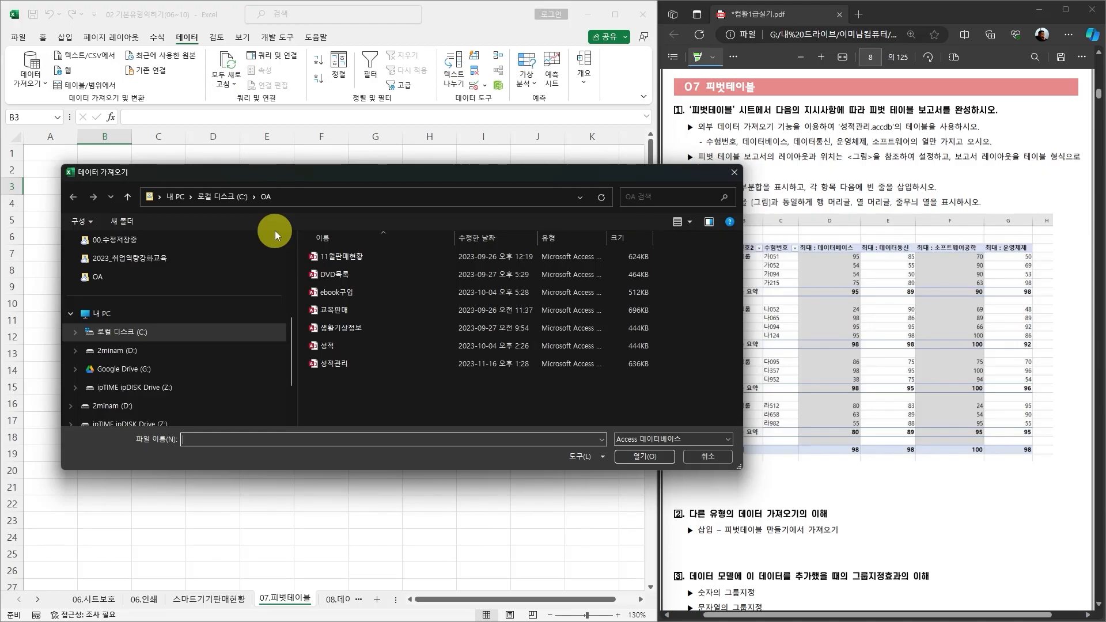
pyautogui.click(123, 334)
pyautogui.doubleClick(329, 314)
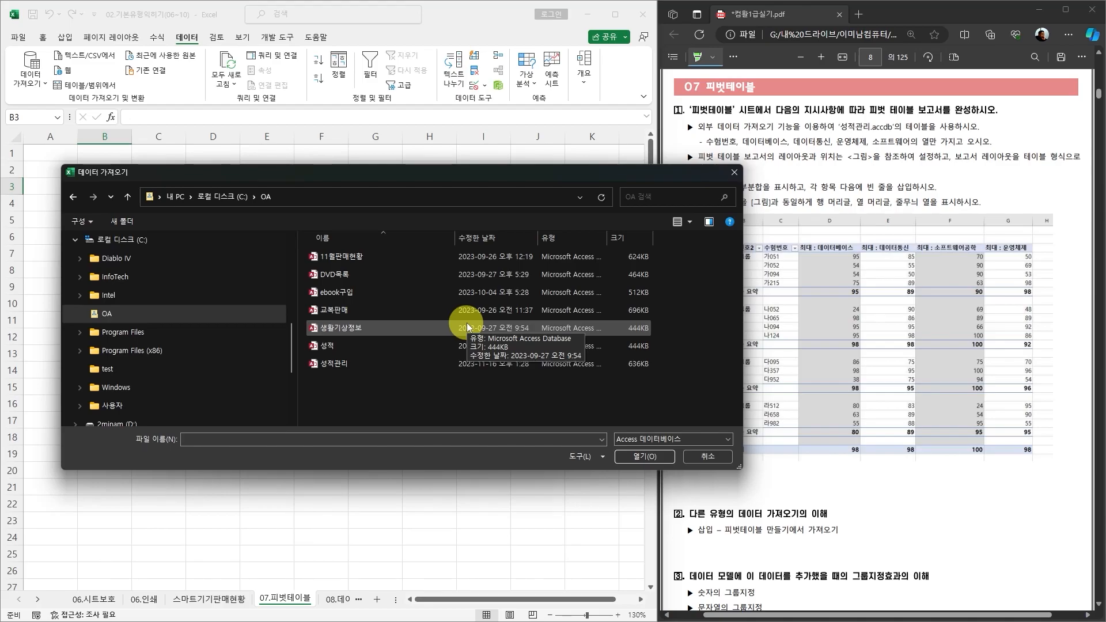
pyautogui.click(336, 364)
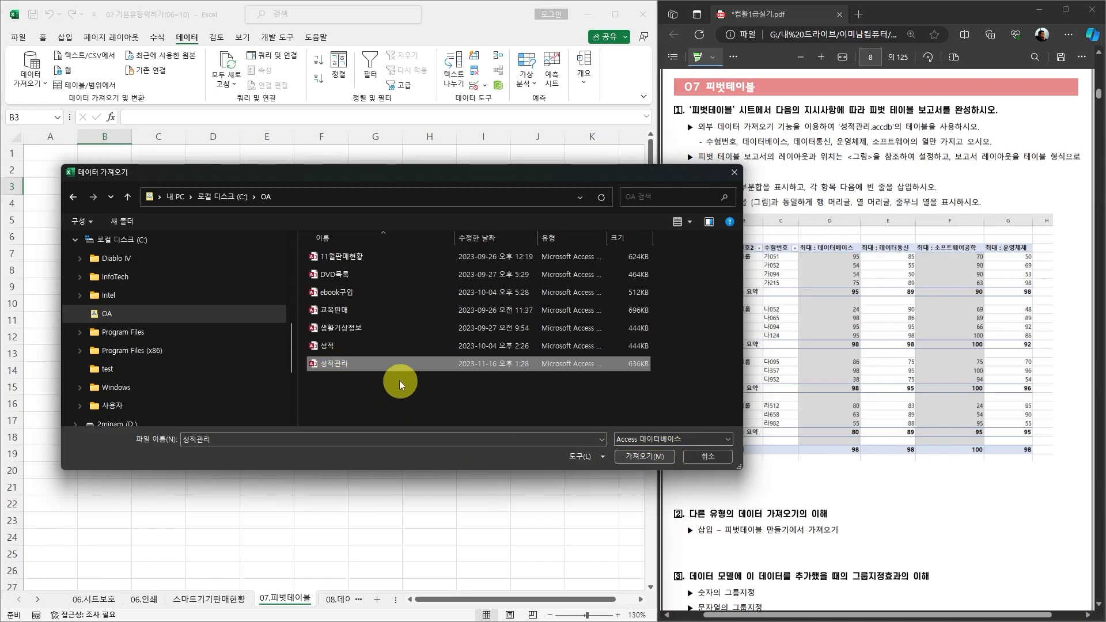
pyautogui.click(649, 457)
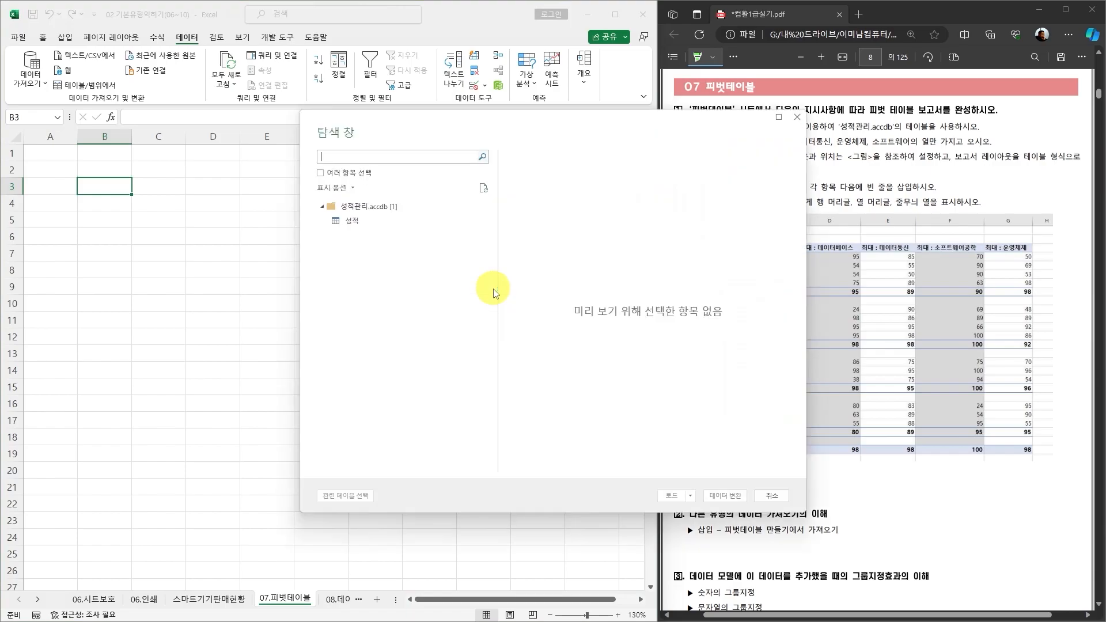
# Step: Select the 성적 table of 성적관리.accdb and open it in the Power Query editor for transformation
pyautogui.moveTo(569, 125); pyautogui.dragTo(367, 141)
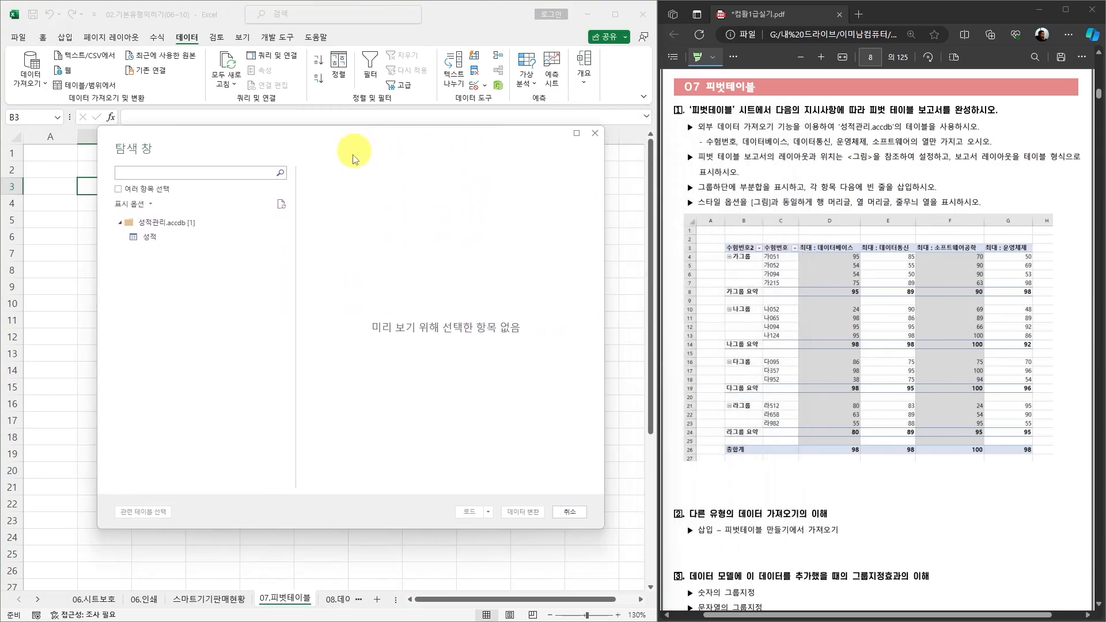
pyautogui.click(151, 239)
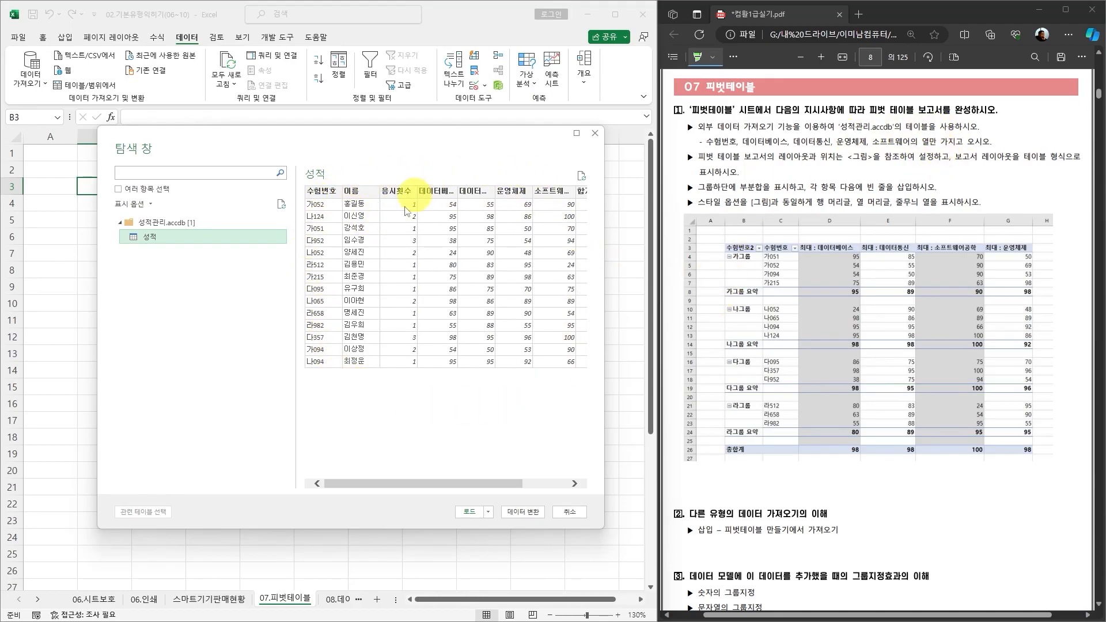
pyautogui.click(524, 513)
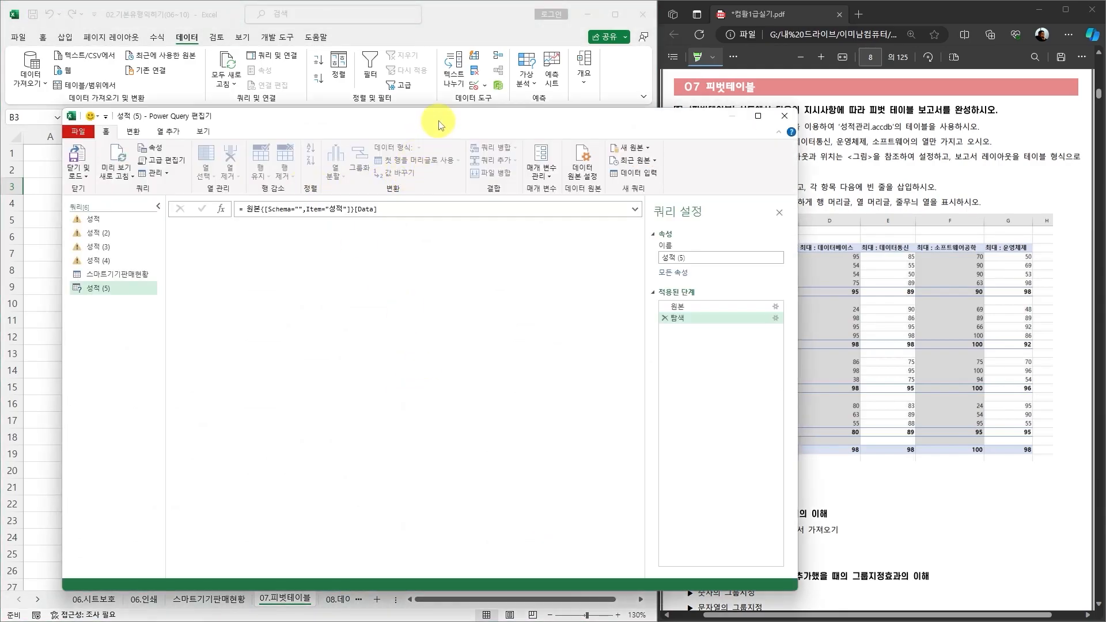
pyautogui.moveTo(445, 116); pyautogui.dragTo(735, 217)
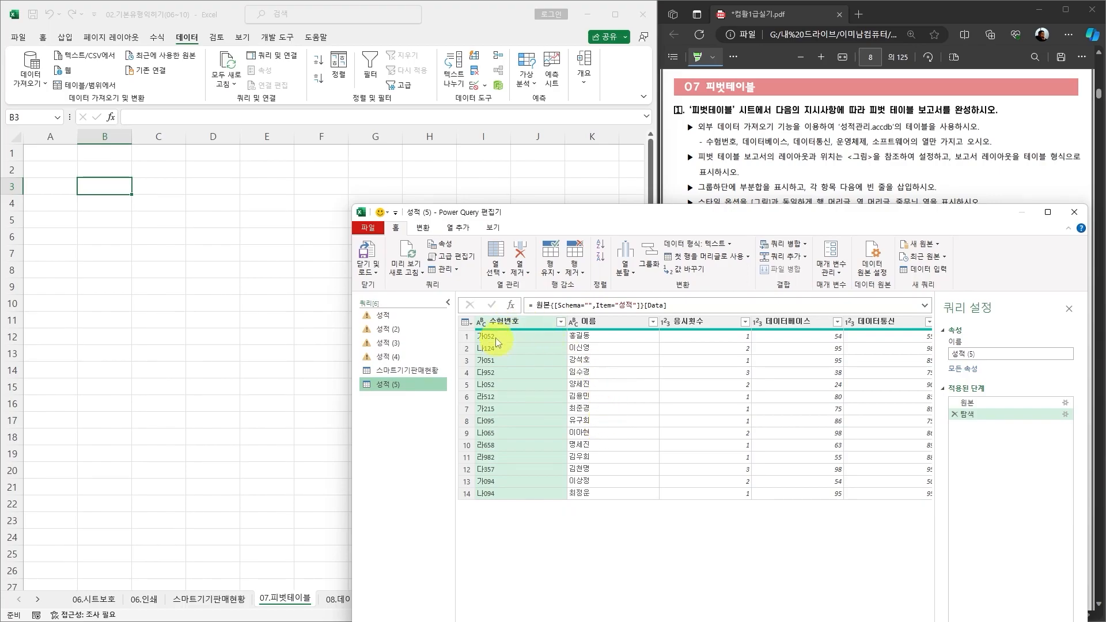
# Step: Keep only the columns 수험번호, 데이터베이스, 데이터통신, 운영체제 and 소프트웨어공학 in the 성적 query
pyautogui.click(499, 254)
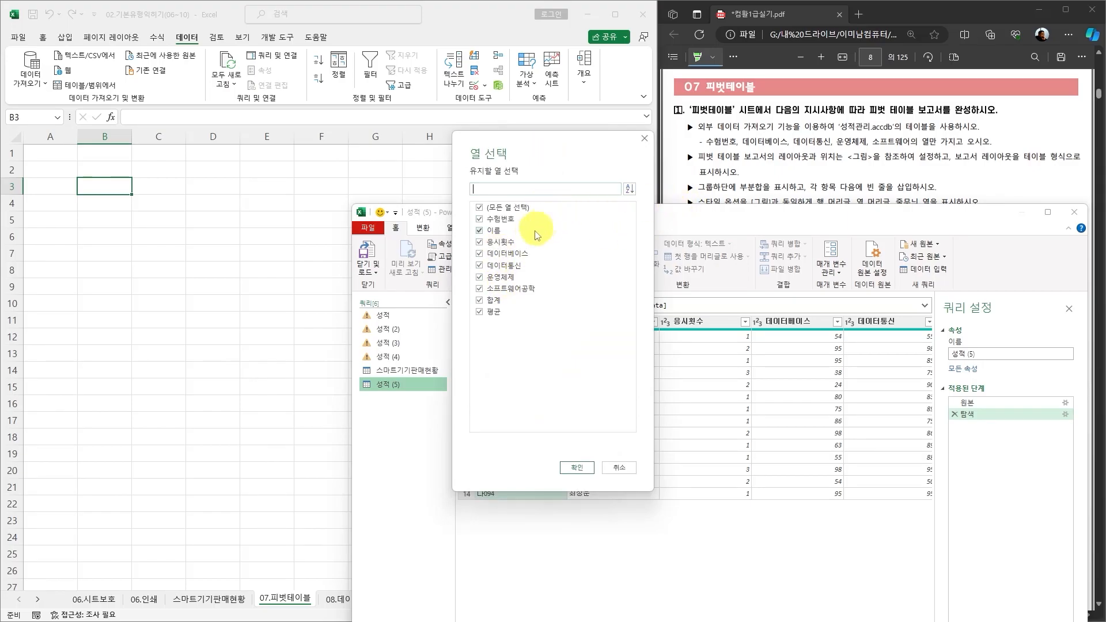
pyautogui.click(479, 207)
pyautogui.click(479, 219)
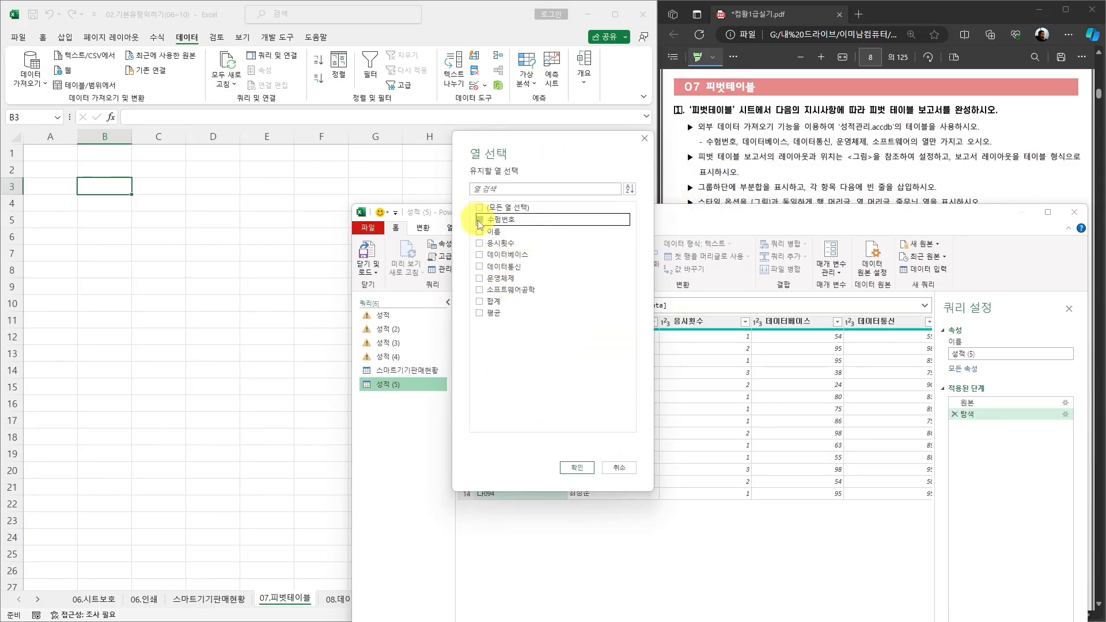
pyautogui.click(479, 255)
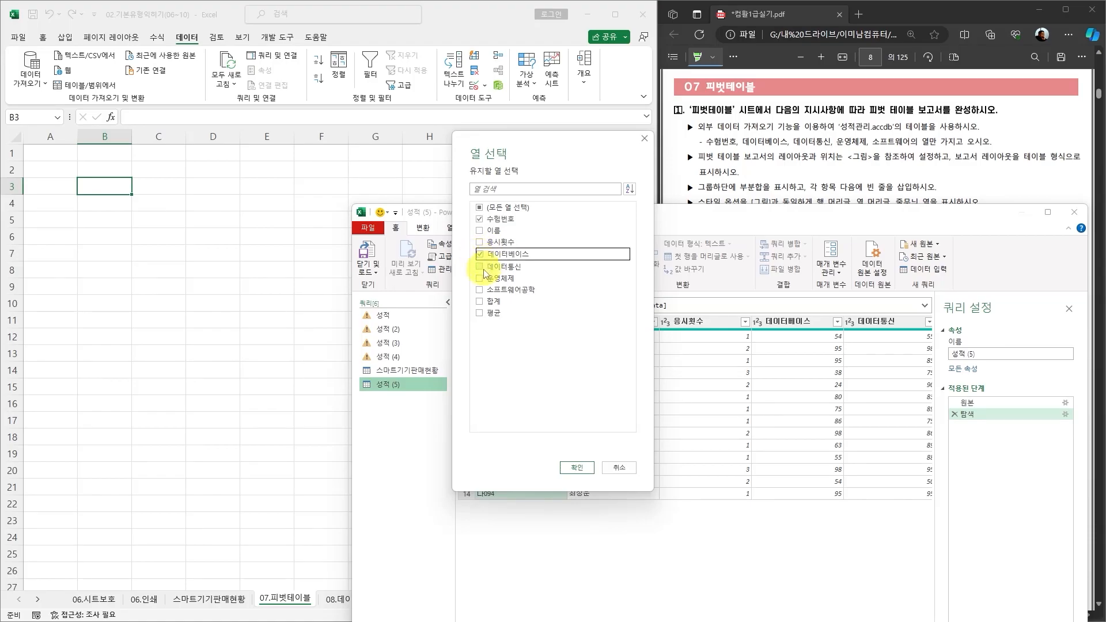
pyautogui.click(478, 267)
pyautogui.click(480, 278)
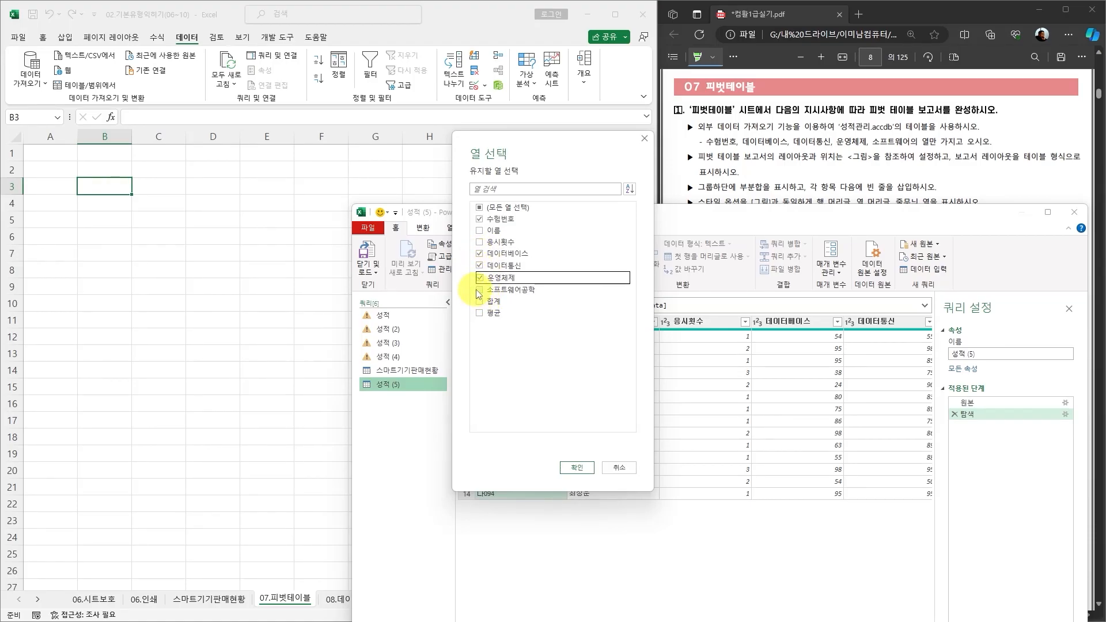
pyautogui.click(479, 290)
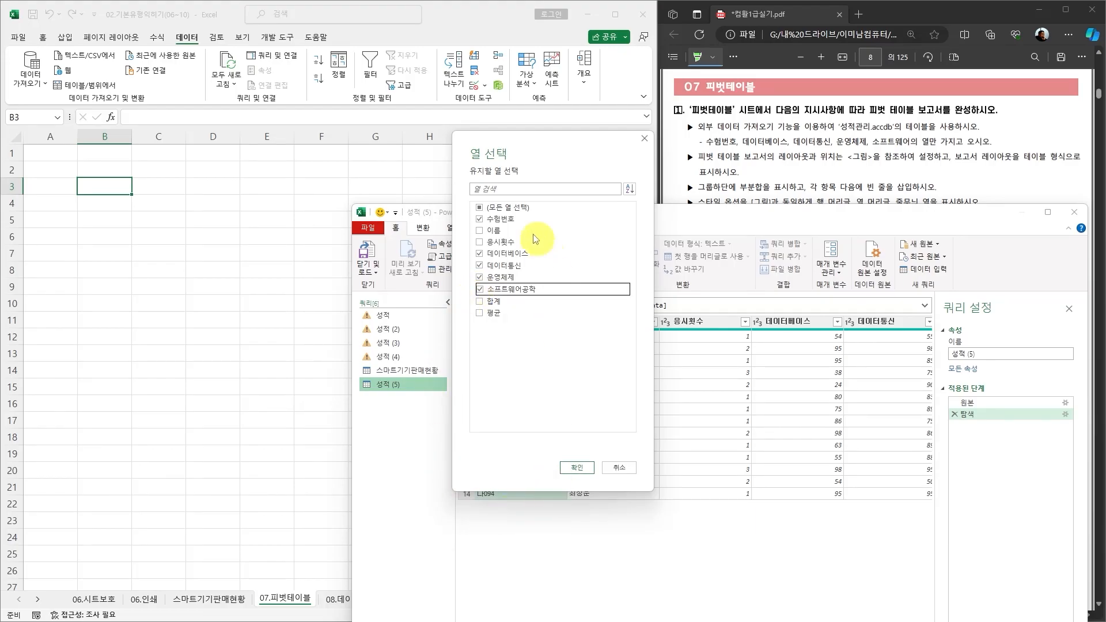
pyautogui.click(577, 467)
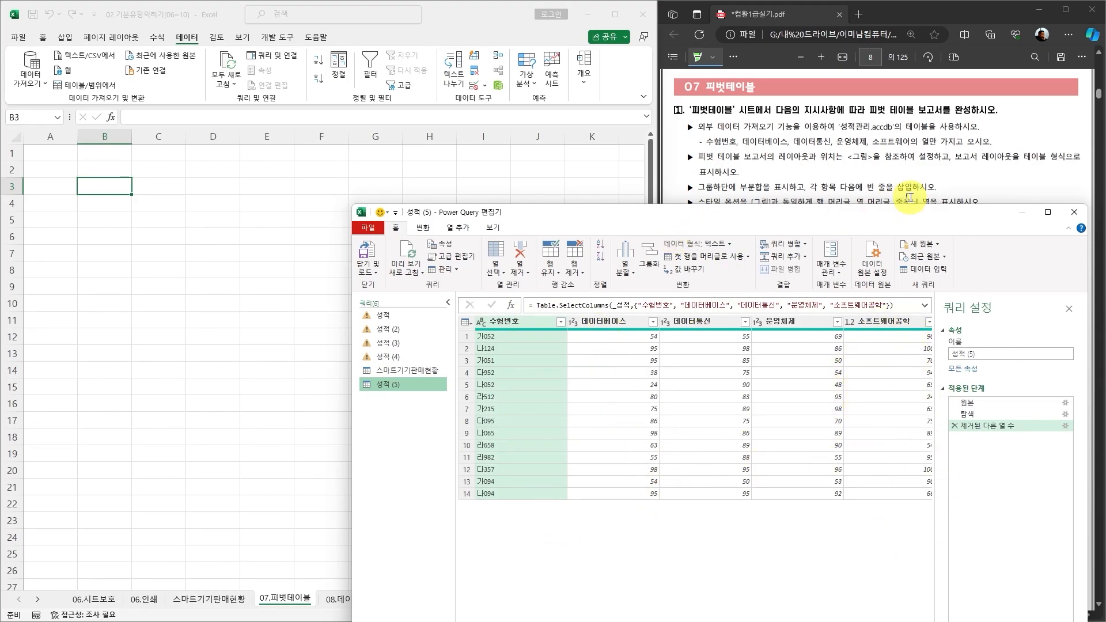
# Step: Close the query editor and load the data as a pivot table report (피벗 테이블 보고서) at cell B3 of the existing worksheet
pyautogui.moveTo(881, 215); pyautogui.dragTo(745, 139)
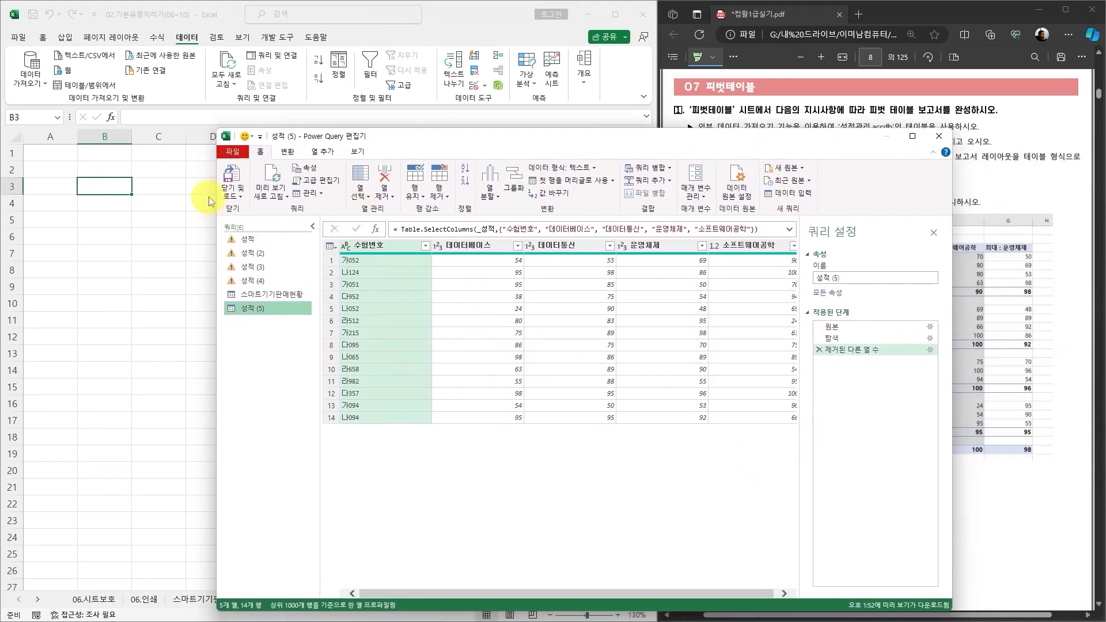
pyautogui.click(233, 199)
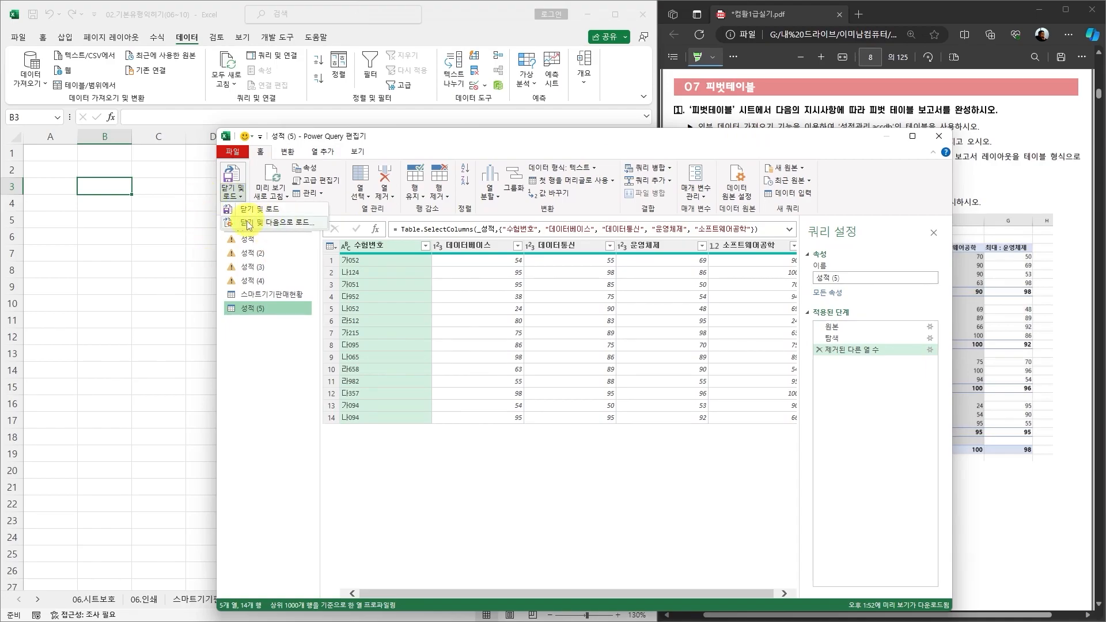
pyautogui.click(277, 228)
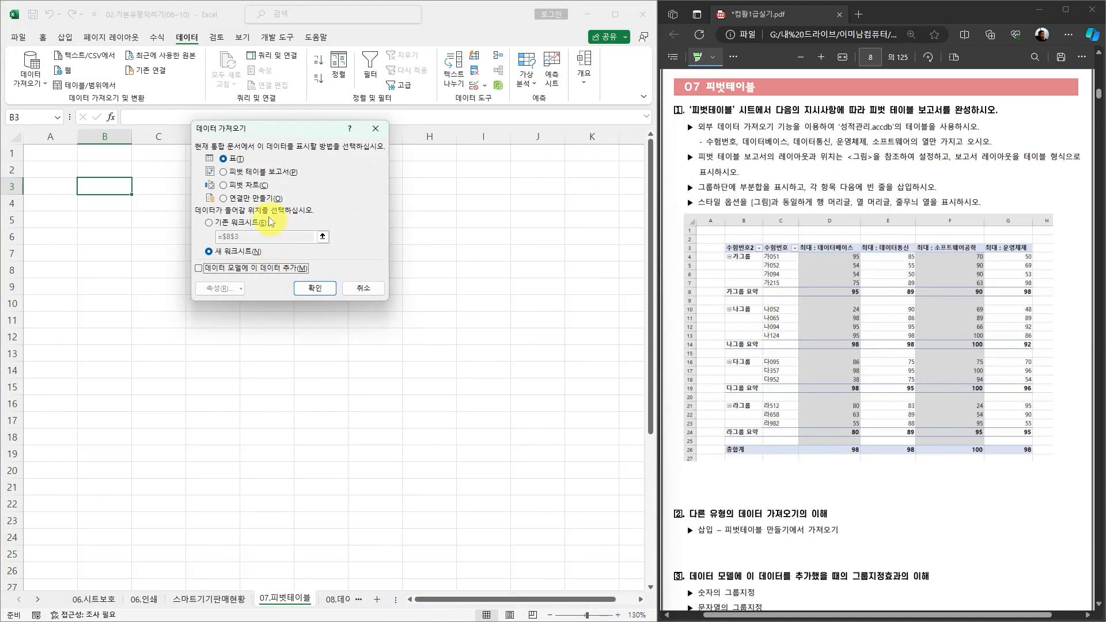
pyautogui.click(224, 172)
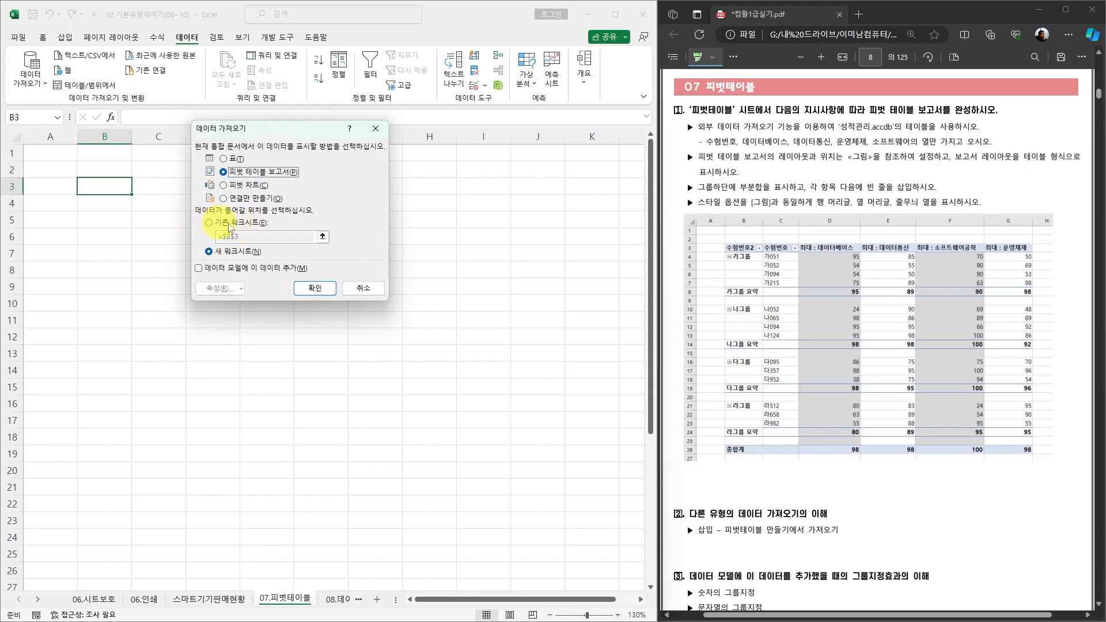
pyautogui.click(211, 225)
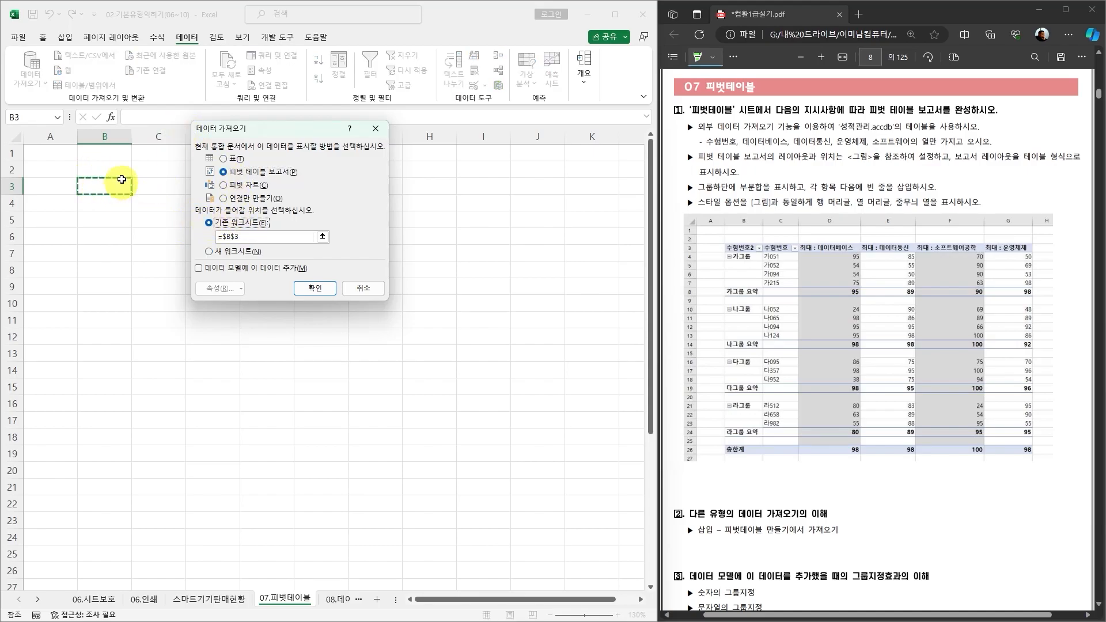
pyautogui.click(314, 296)
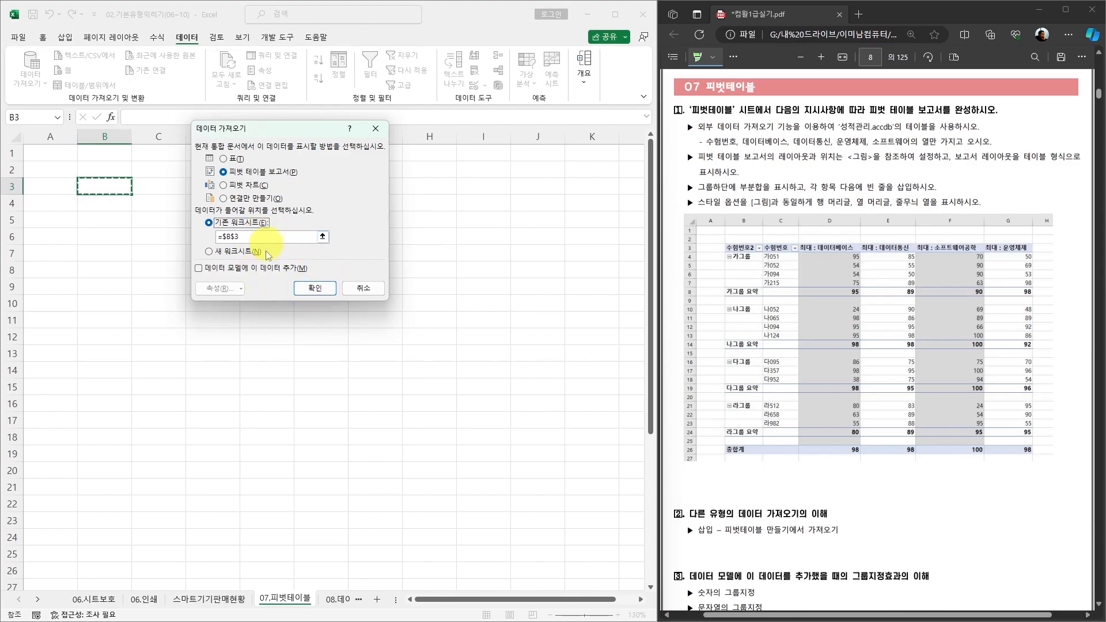
pyautogui.click(314, 288)
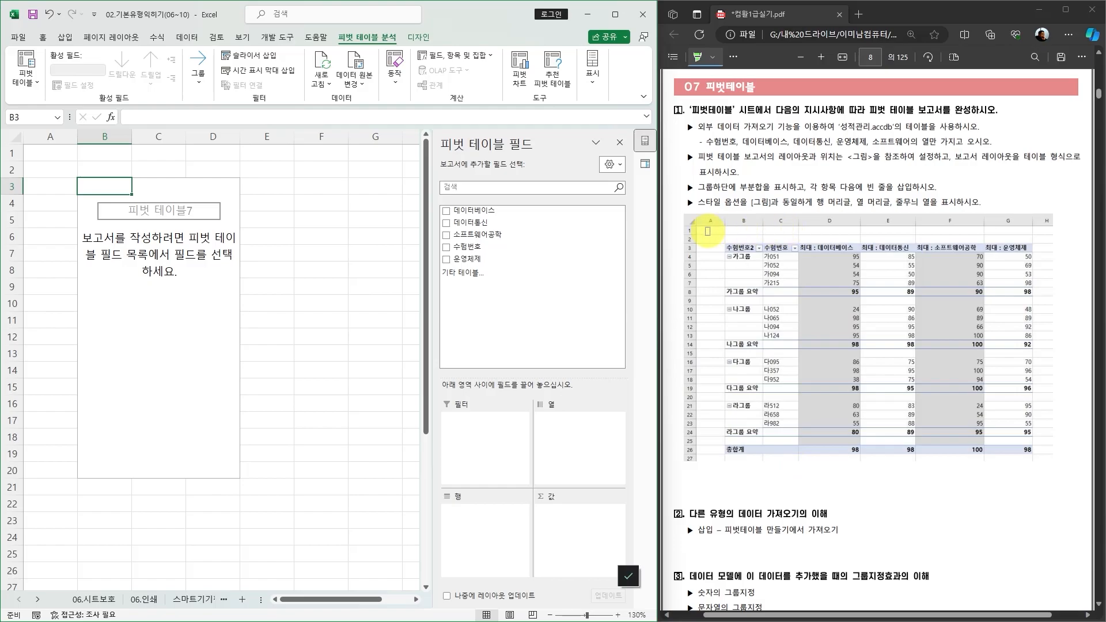
# Step: Place 수험번호 in the row area and add 데이터베이스, 데이터통신, 소프트웨어공학 and 운영체제 to the values area in that order
pyautogui.moveTo(473, 247); pyautogui.dragTo(573, 447)
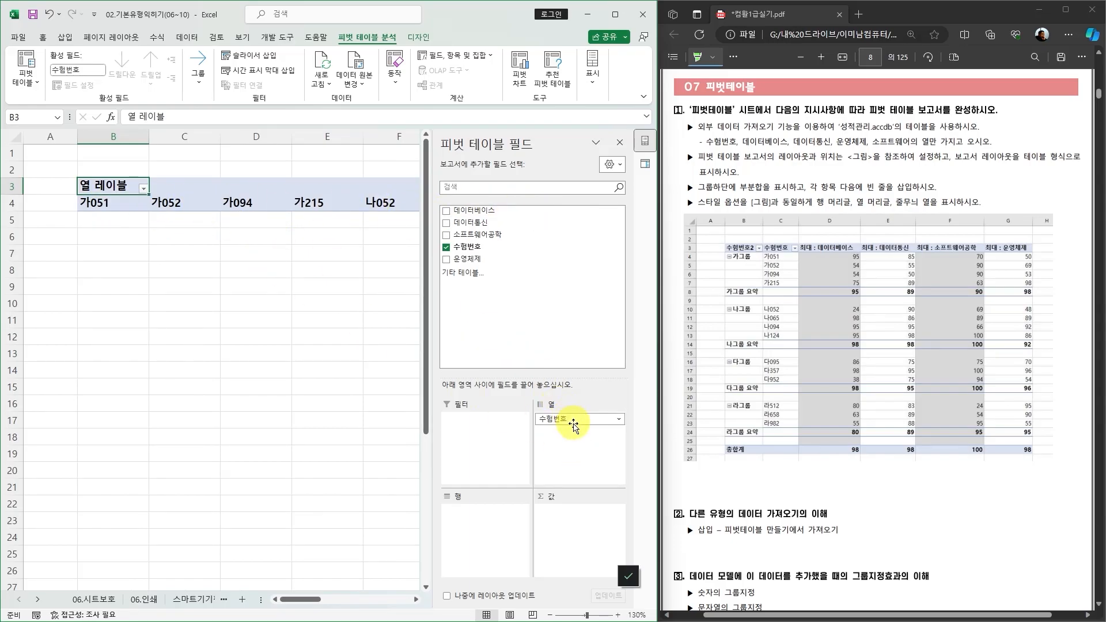
pyautogui.moveTo(556, 404); pyautogui.dragTo(481, 539)
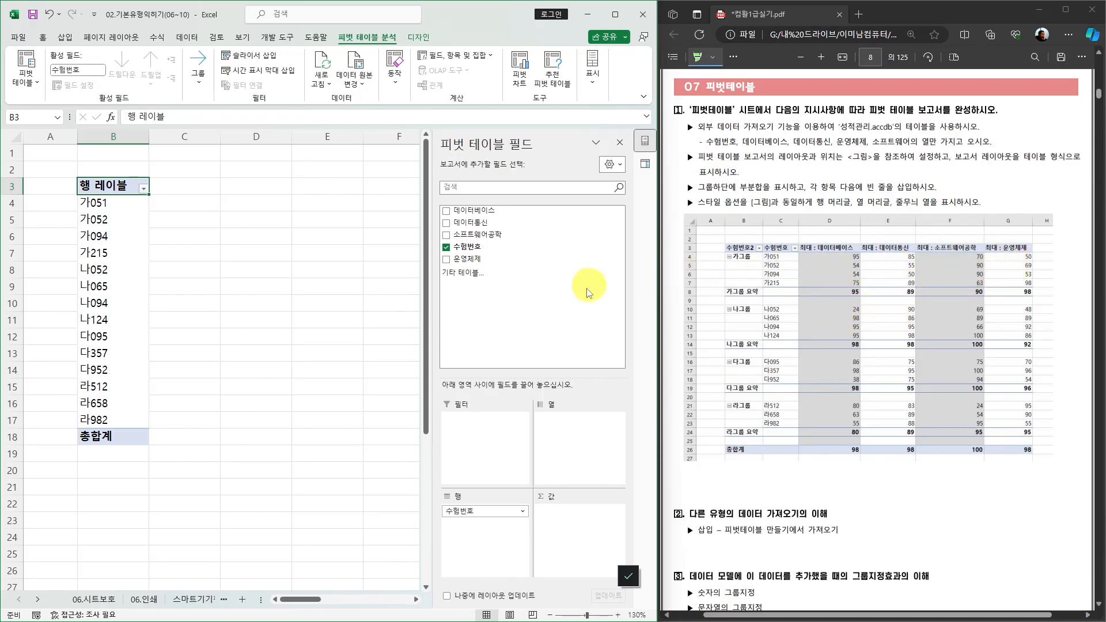
pyautogui.moveTo(484, 210); pyautogui.dragTo(560, 528)
pyautogui.moveTo(472, 223); pyautogui.dragTo(598, 551)
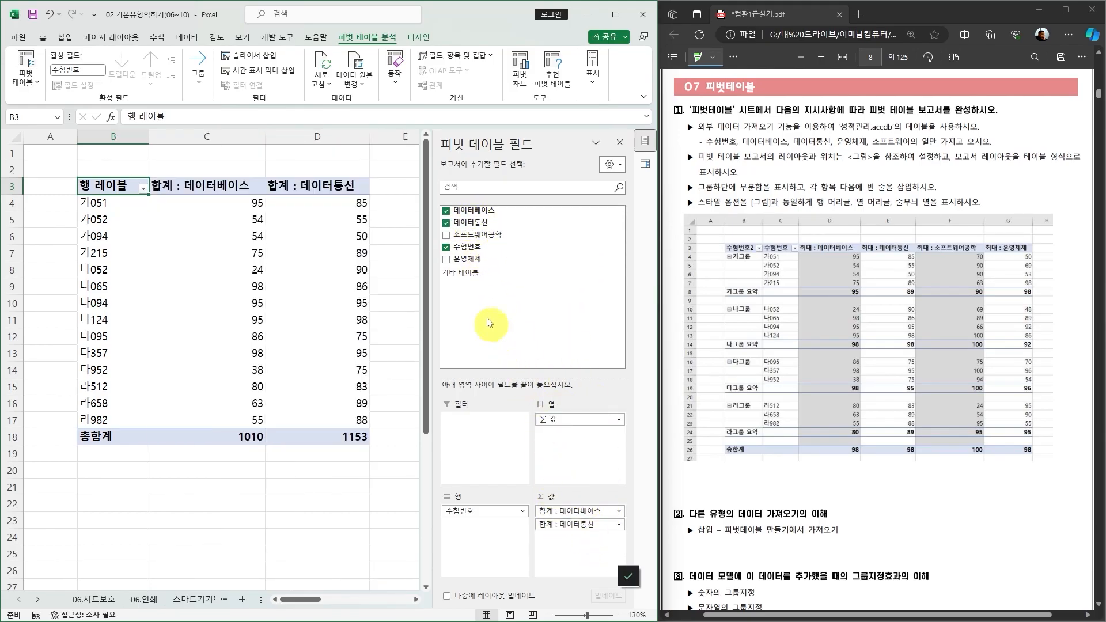
pyautogui.moveTo(488, 236); pyautogui.dragTo(597, 546)
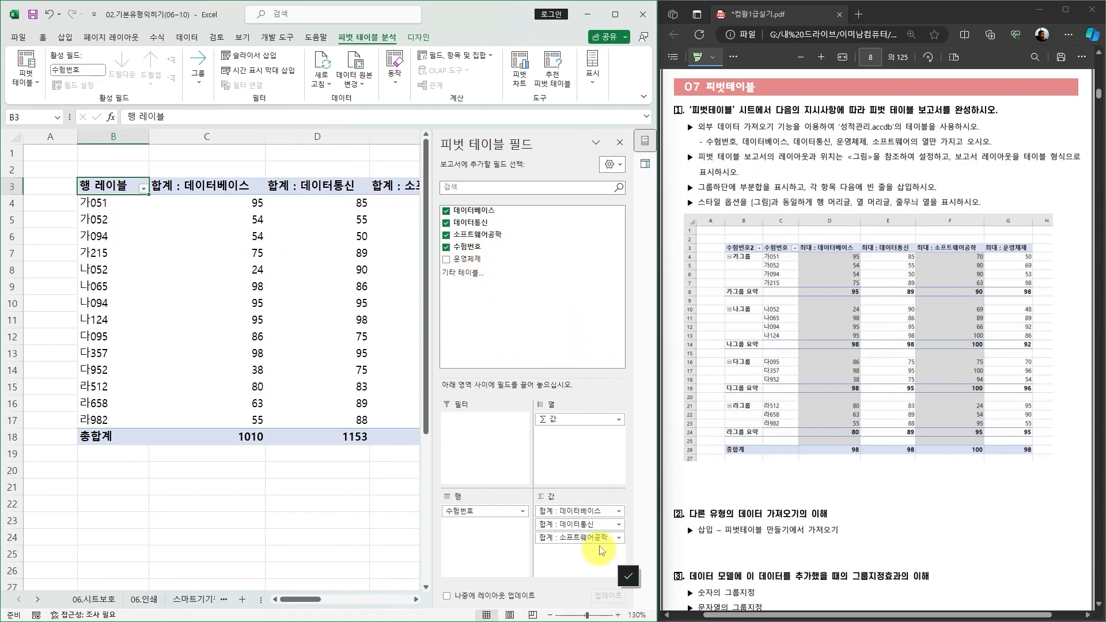
pyautogui.moveTo(474, 263); pyautogui.dragTo(583, 554)
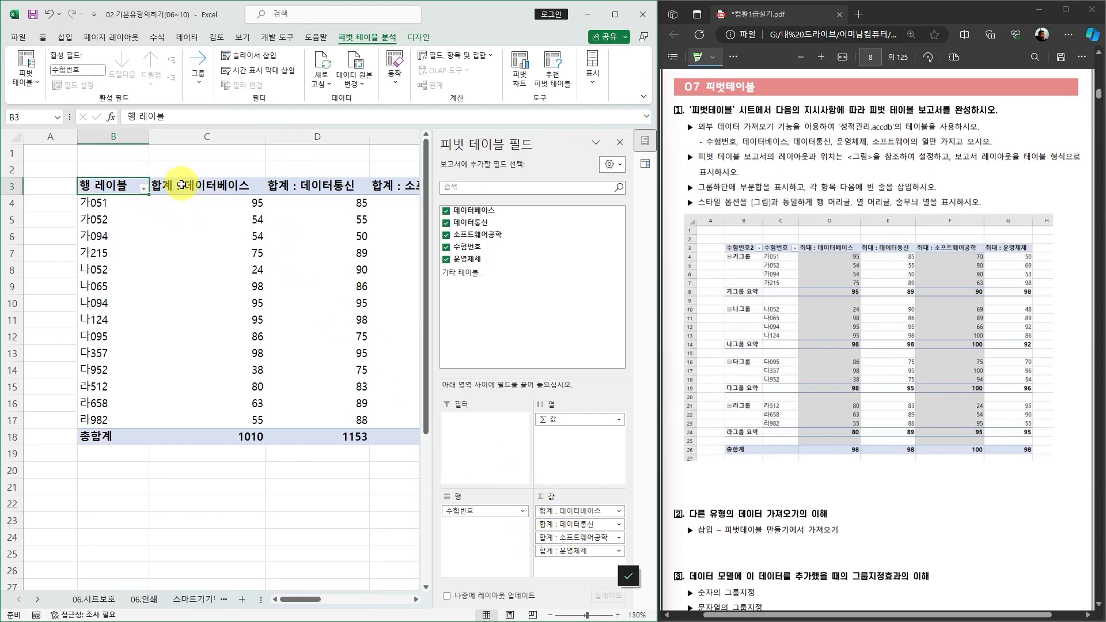
# Step: Summarize the 데이터베이스 and 데이터통신 value fields by maximum (최대)
pyautogui.moveTo(234, 242)
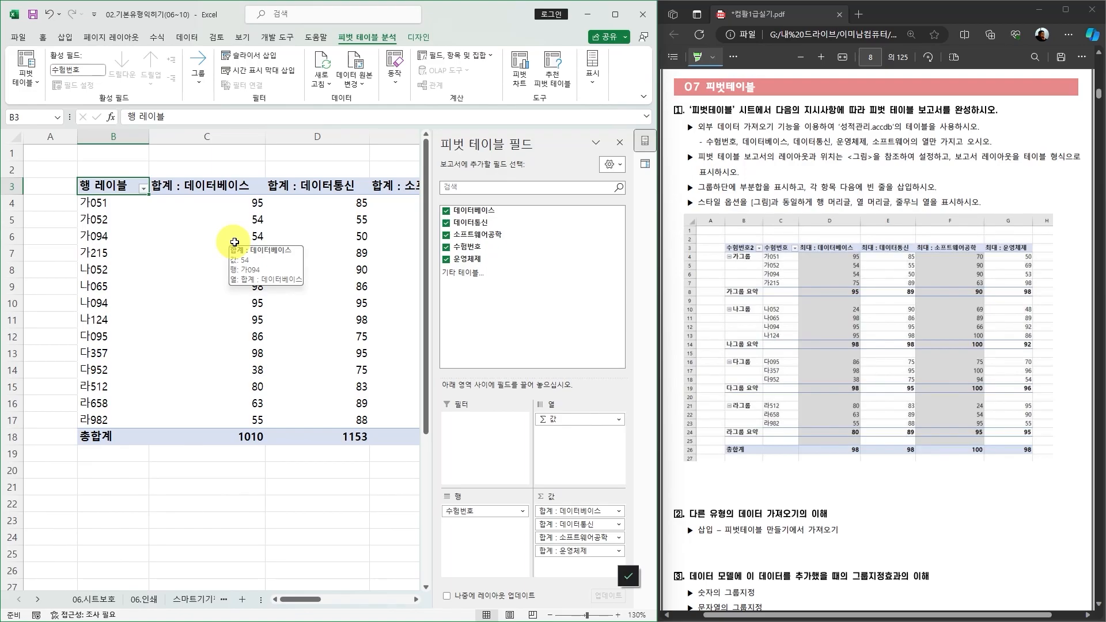
pyautogui.click(619, 512)
pyautogui.click(590, 496)
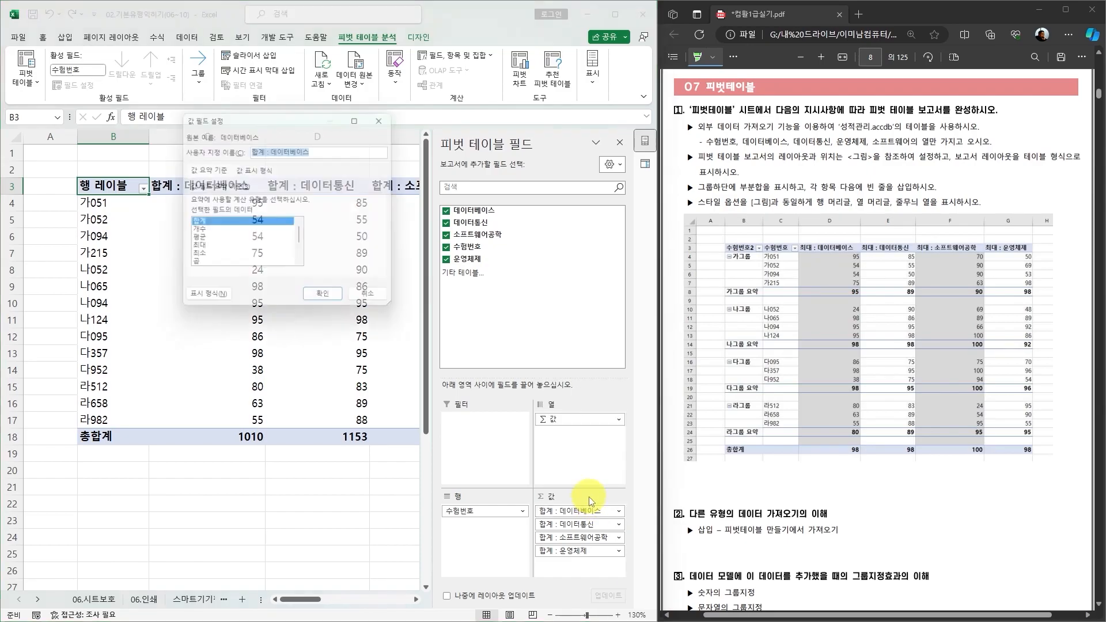
pyautogui.click(196, 249)
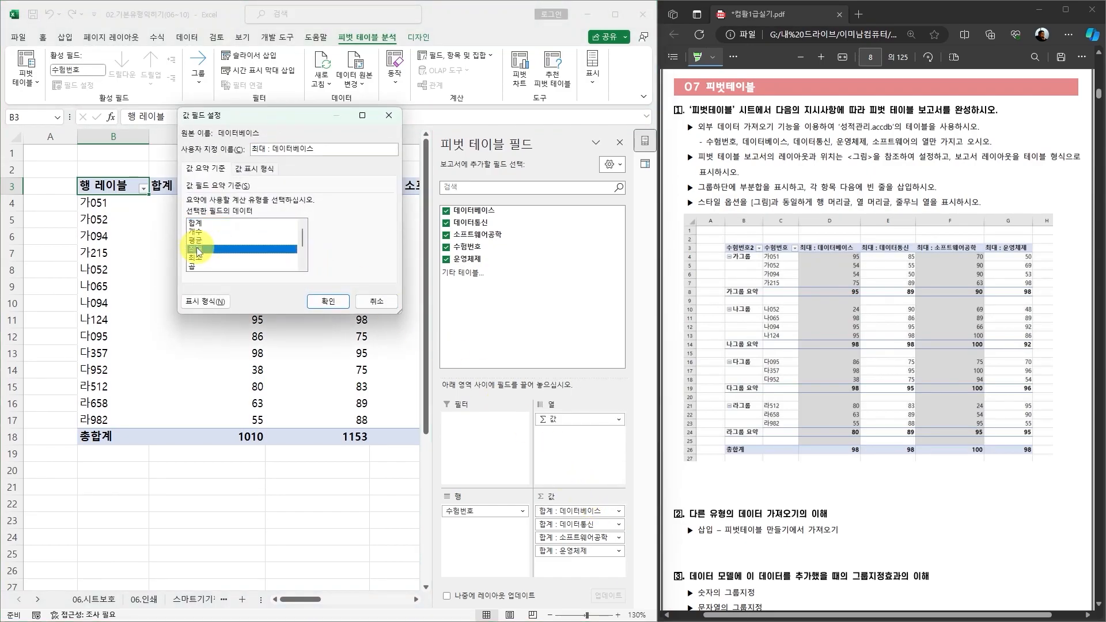
pyautogui.click(327, 301)
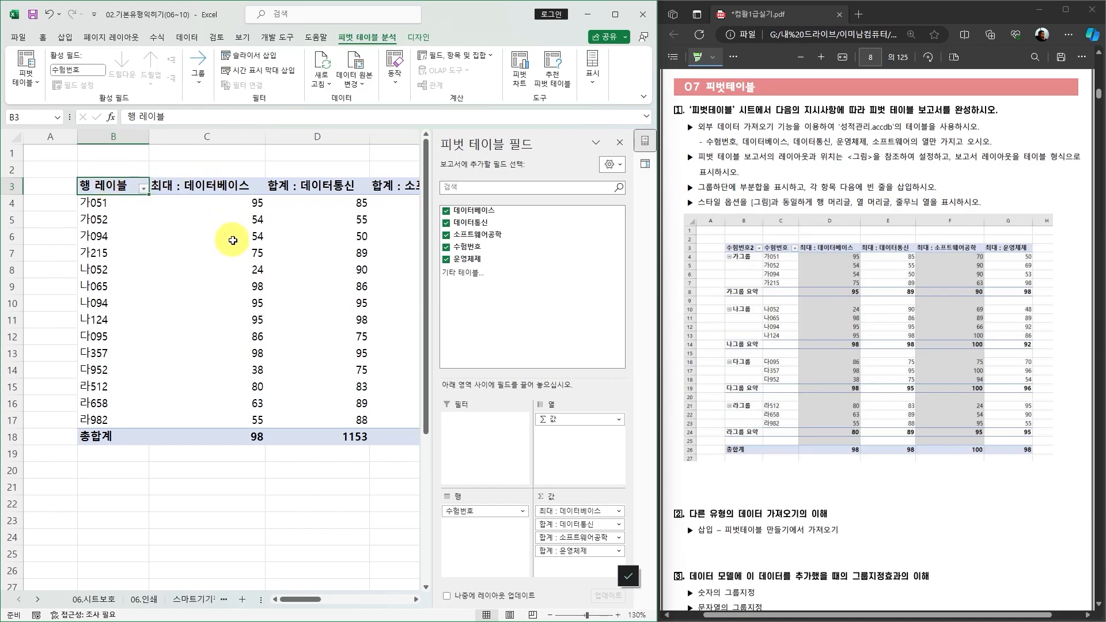
pyautogui.click(620, 527)
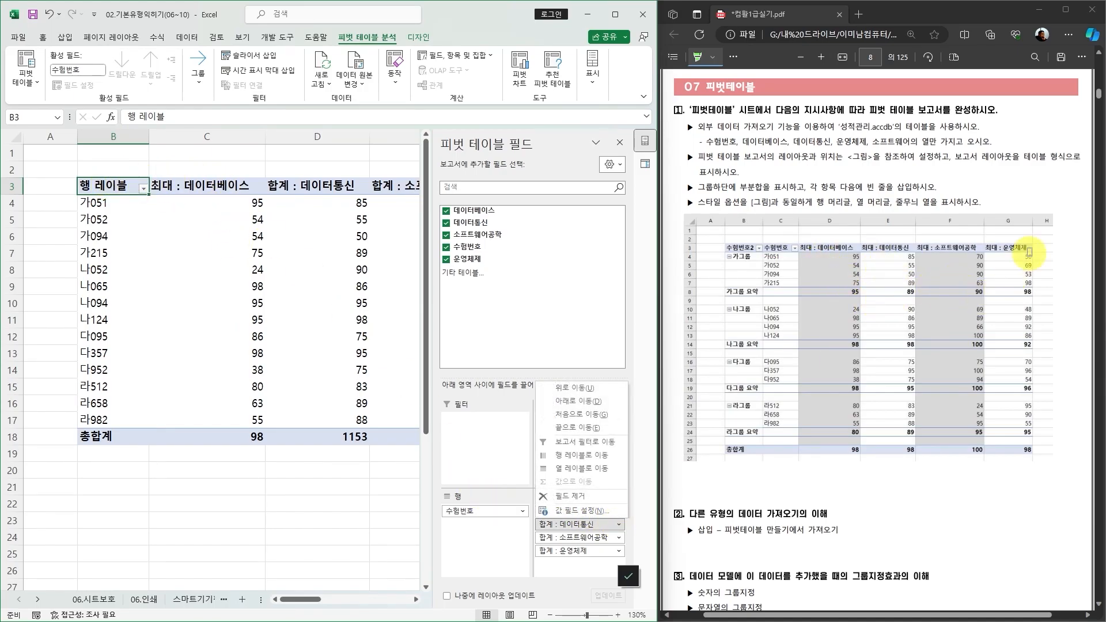
pyautogui.click(581, 511)
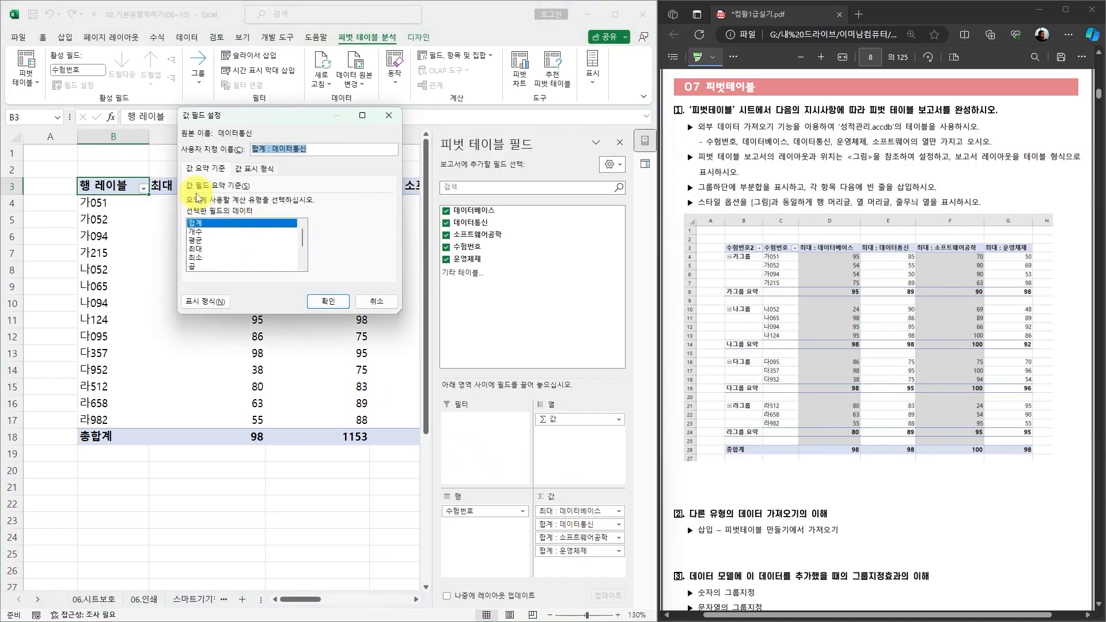
pyautogui.click(196, 249)
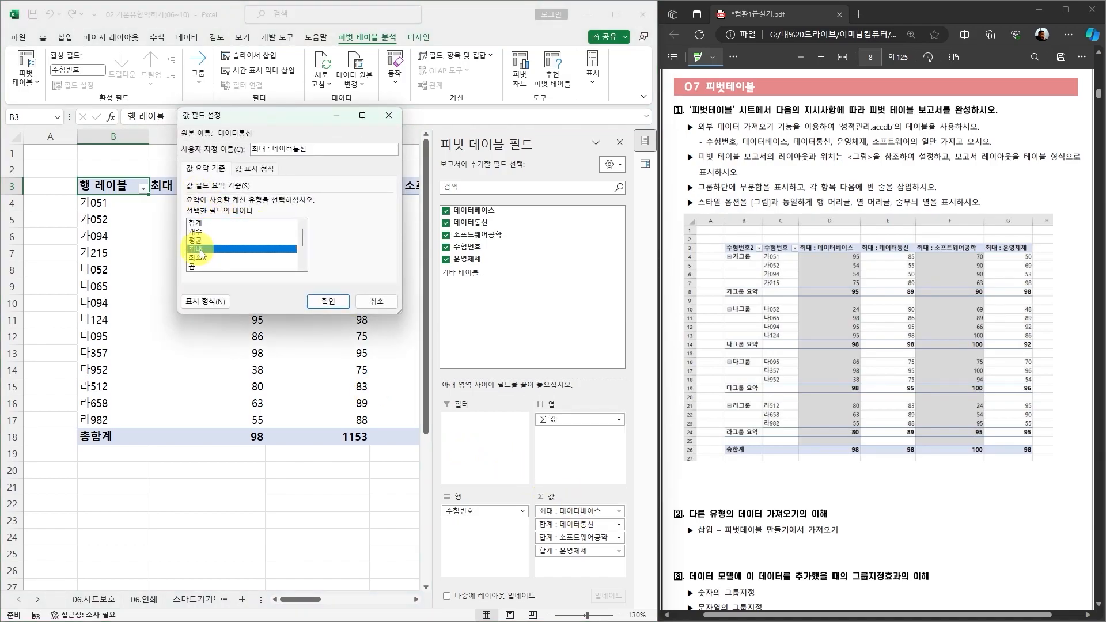
pyautogui.click(329, 301)
# Step: Summarize the 소프트웨어공학 and 운영체제 value fields by maximum (최대)
pyautogui.click(616, 538)
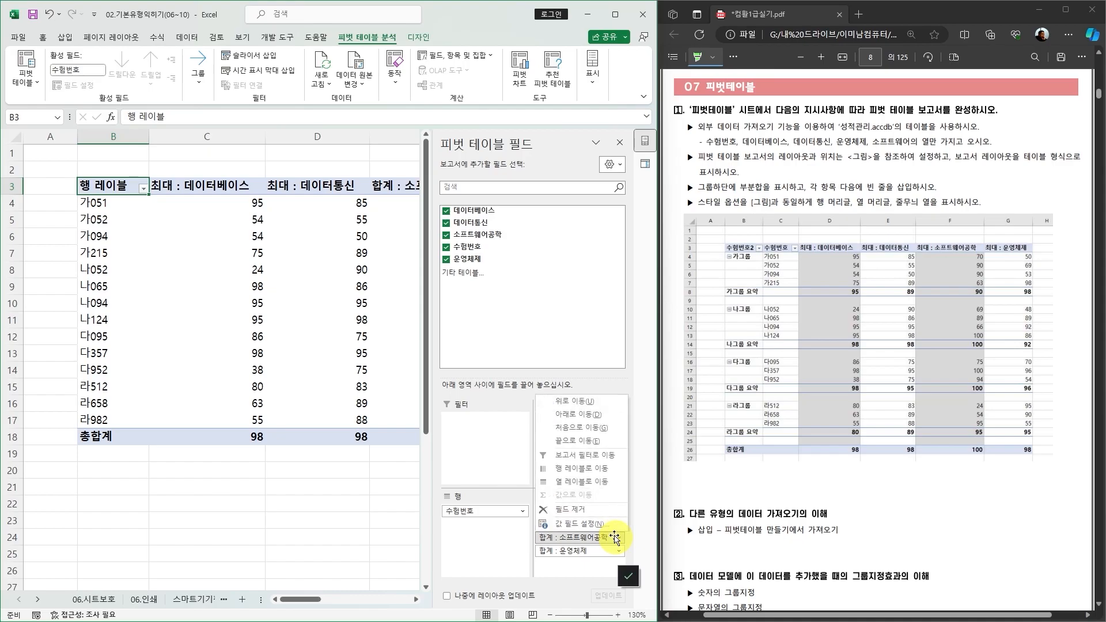
pyautogui.click(569, 523)
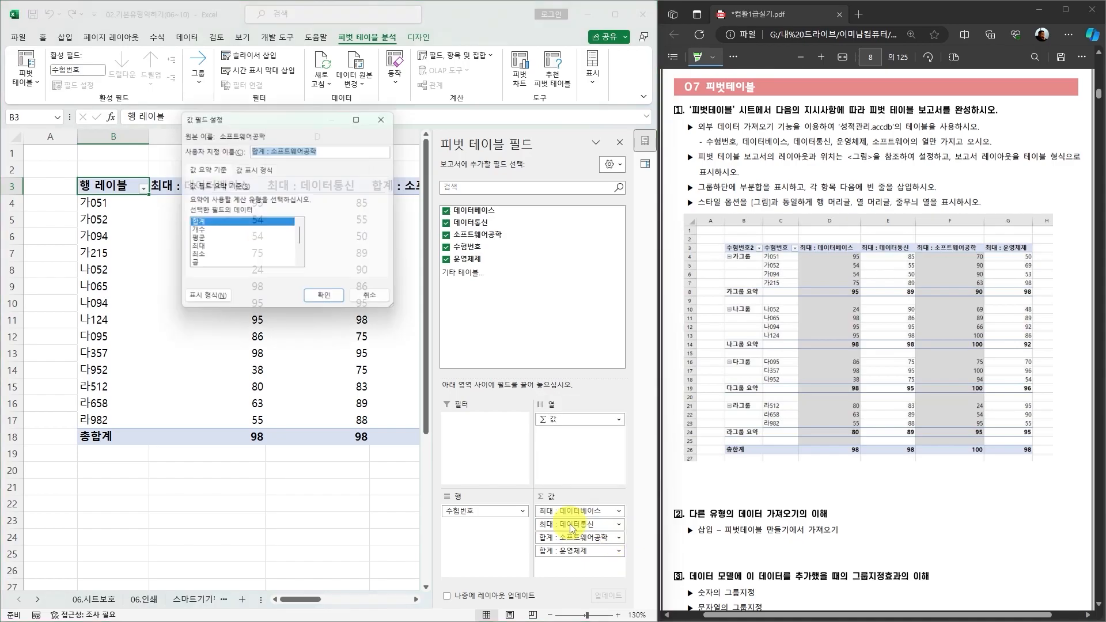
pyautogui.click(195, 249)
pyautogui.click(329, 301)
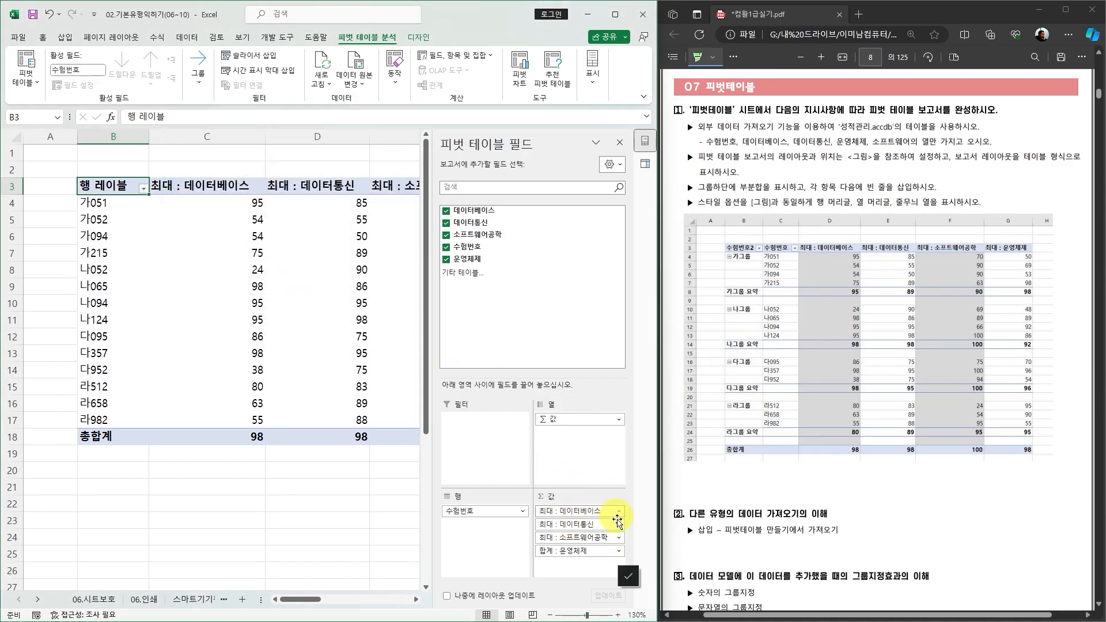
pyautogui.click(618, 551)
pyautogui.click(570, 537)
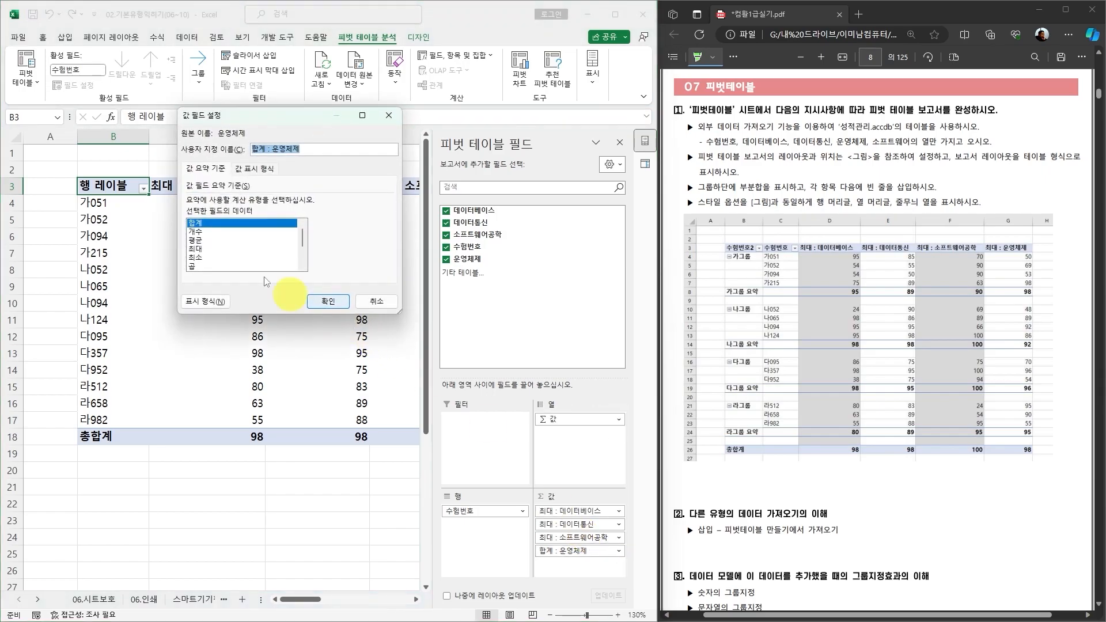
pyautogui.click(195, 249)
pyautogui.click(326, 302)
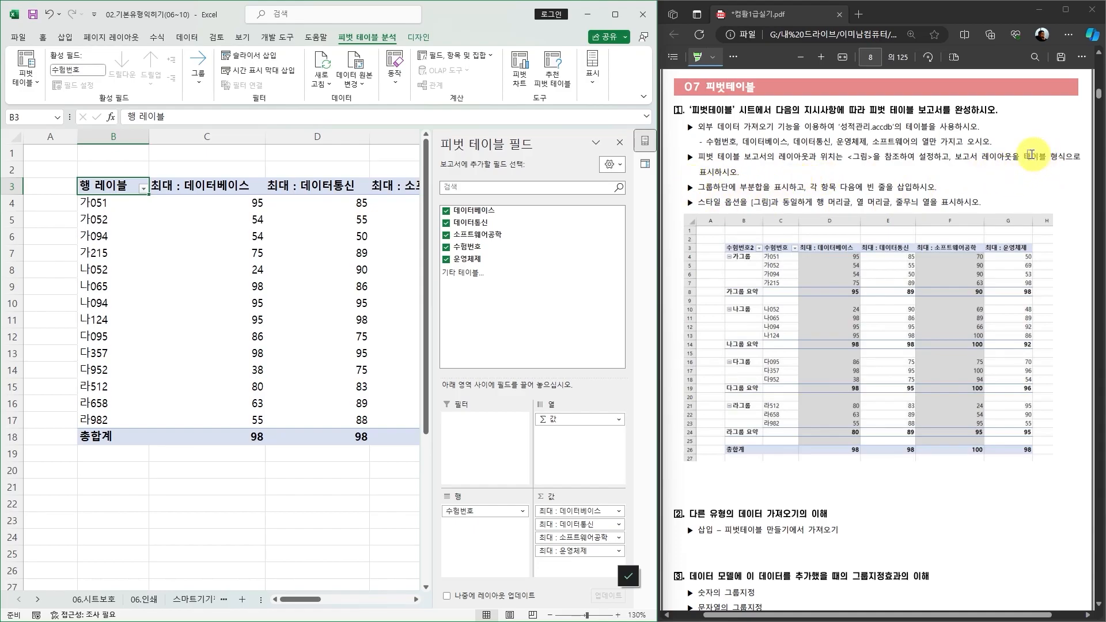
# Step: Highlight 테이블 형식 in the PDF instructions and set the pivot table's report layout to tabular form (테이블 형식으로 표시)
pyautogui.moveTo(1020, 157); pyautogui.dragTo(1064, 158)
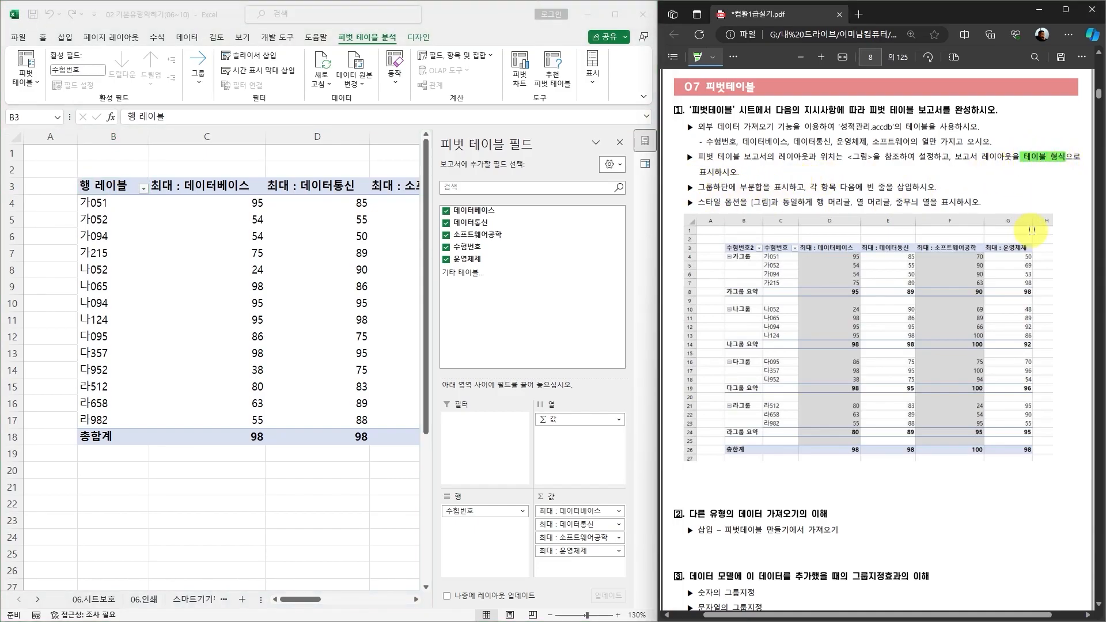
pyautogui.click(320, 252)
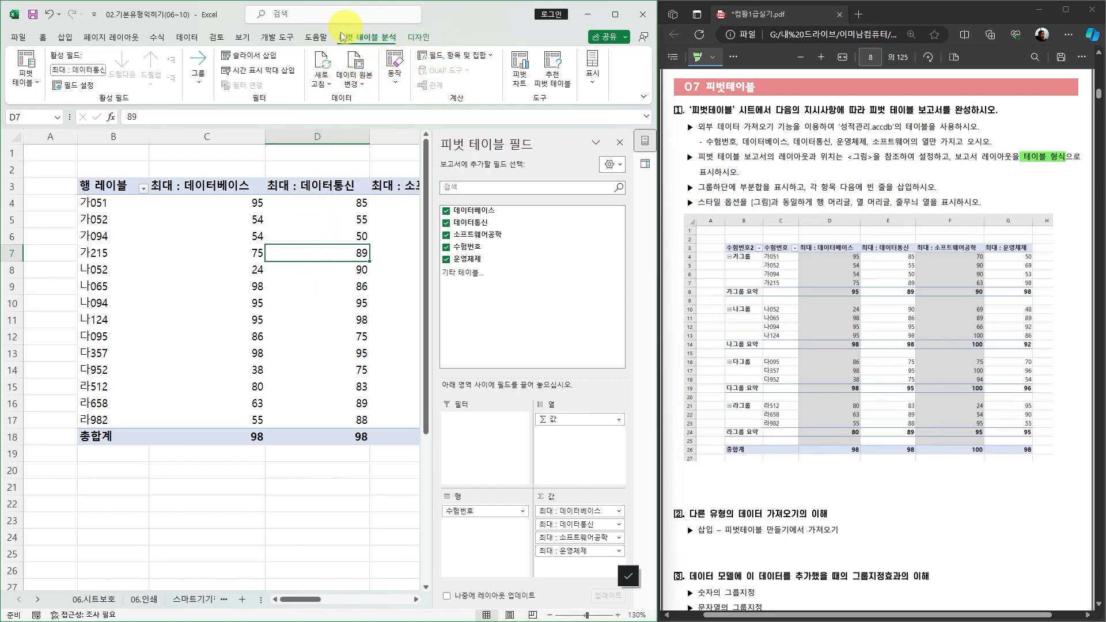
pyautogui.click(419, 38)
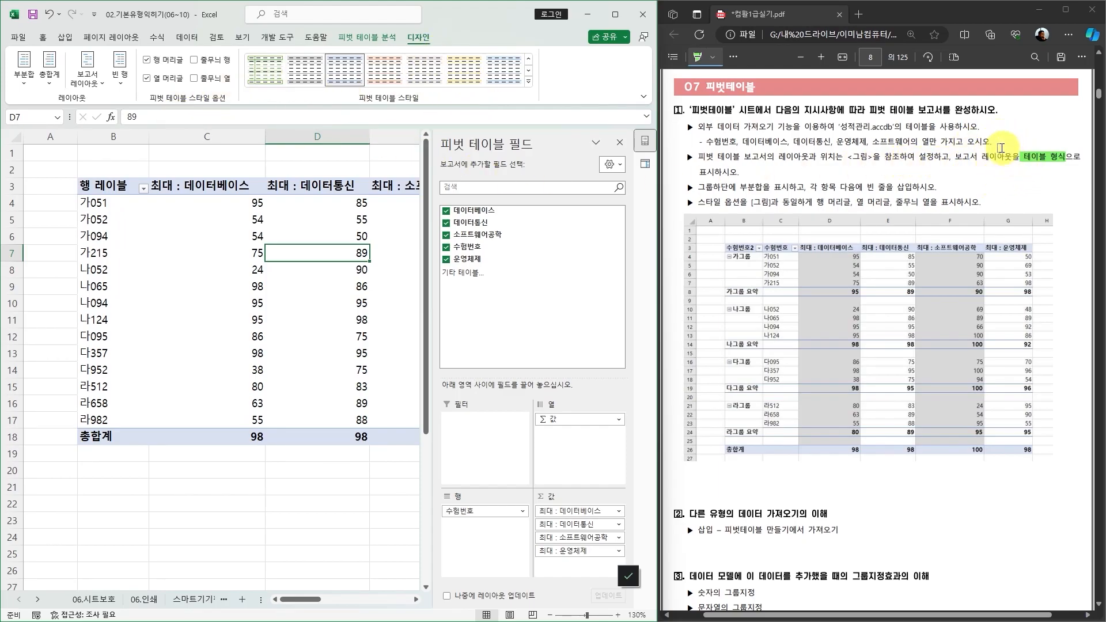
pyautogui.click(95, 84)
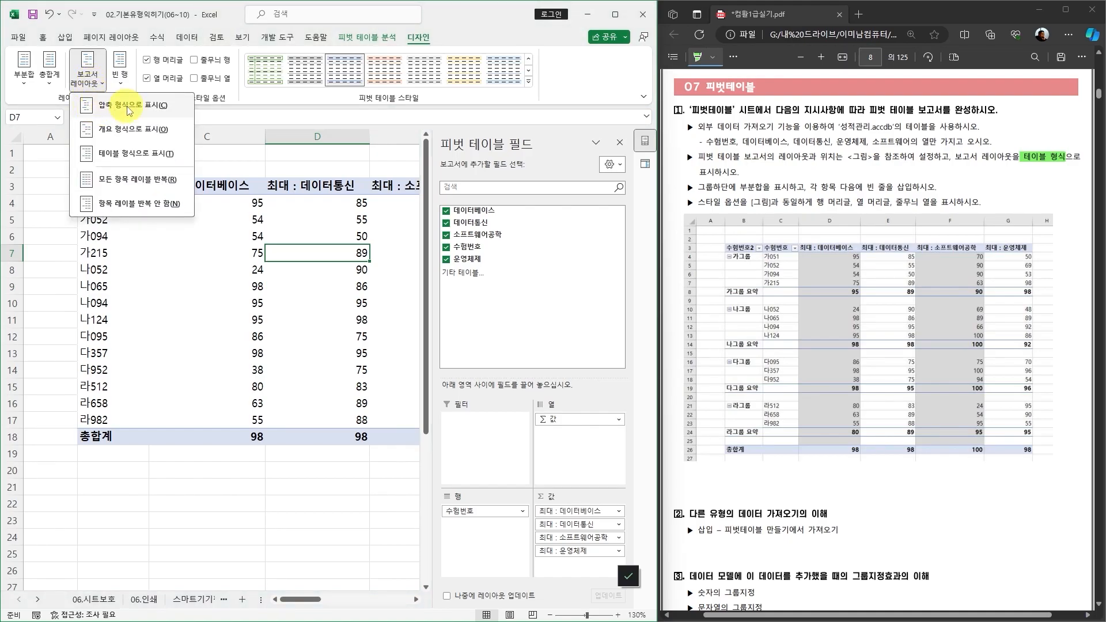
pyautogui.click(125, 156)
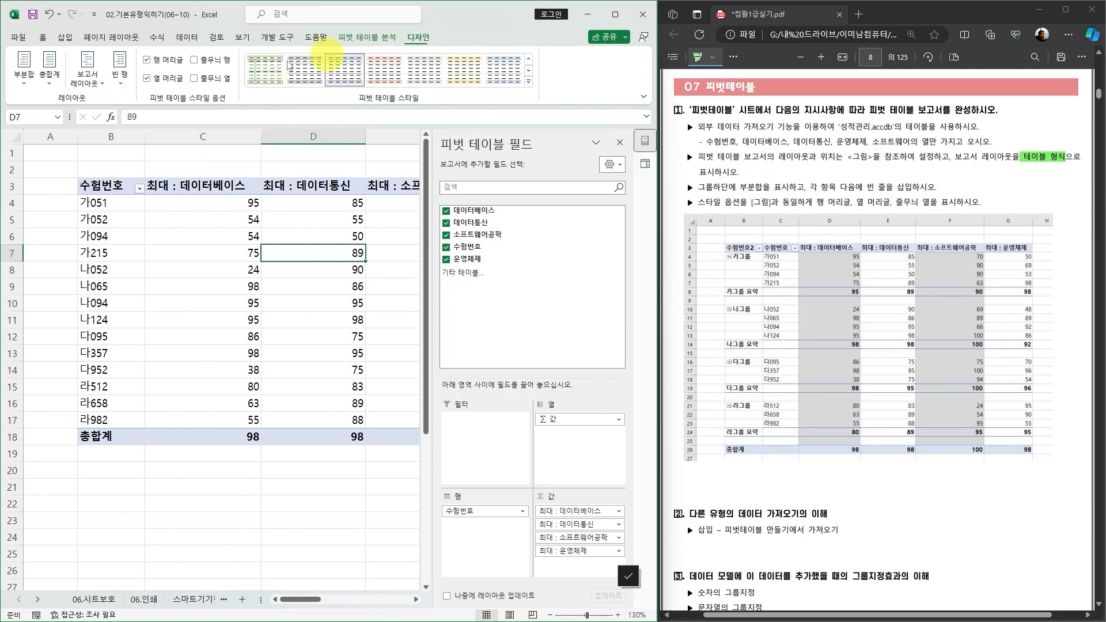
# Step: Set the pivot table to show all subtotals at the bottom of each group (그룹 하단에 모든 부분합 표시)
pyautogui.click(25, 83)
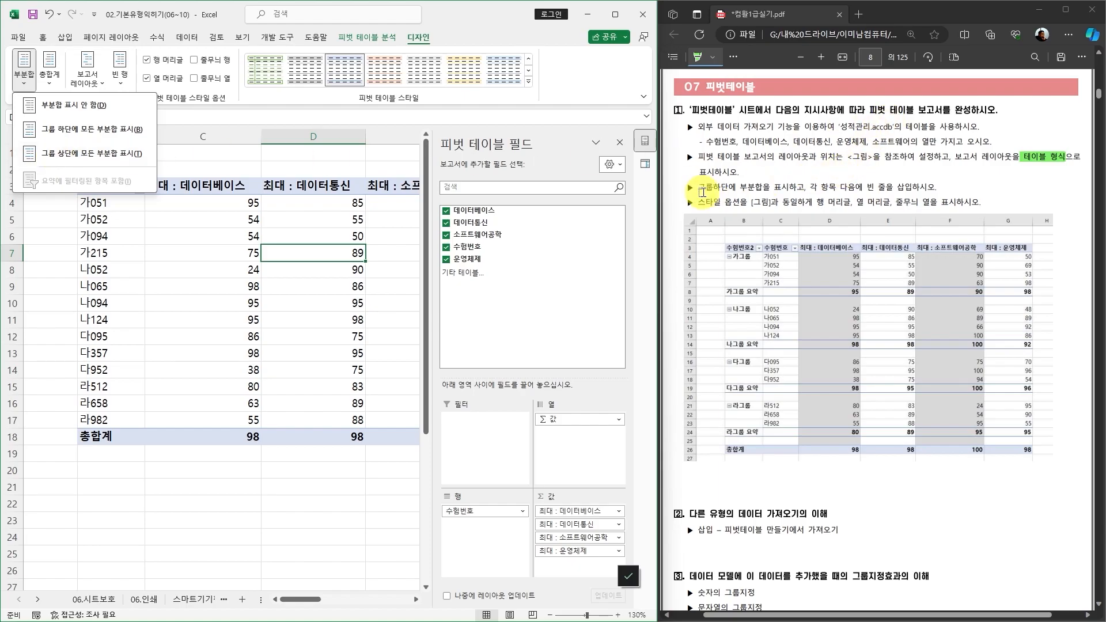
pyautogui.click(89, 129)
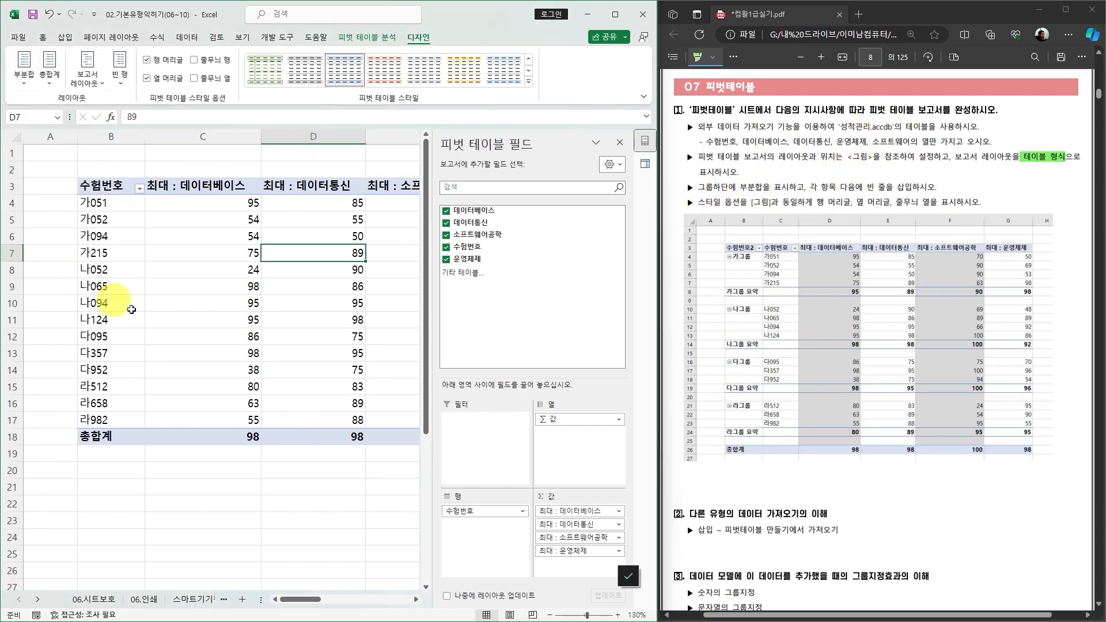
pyautogui.scroll(-2, 279, 383)
pyautogui.scroll(2, 282, 385)
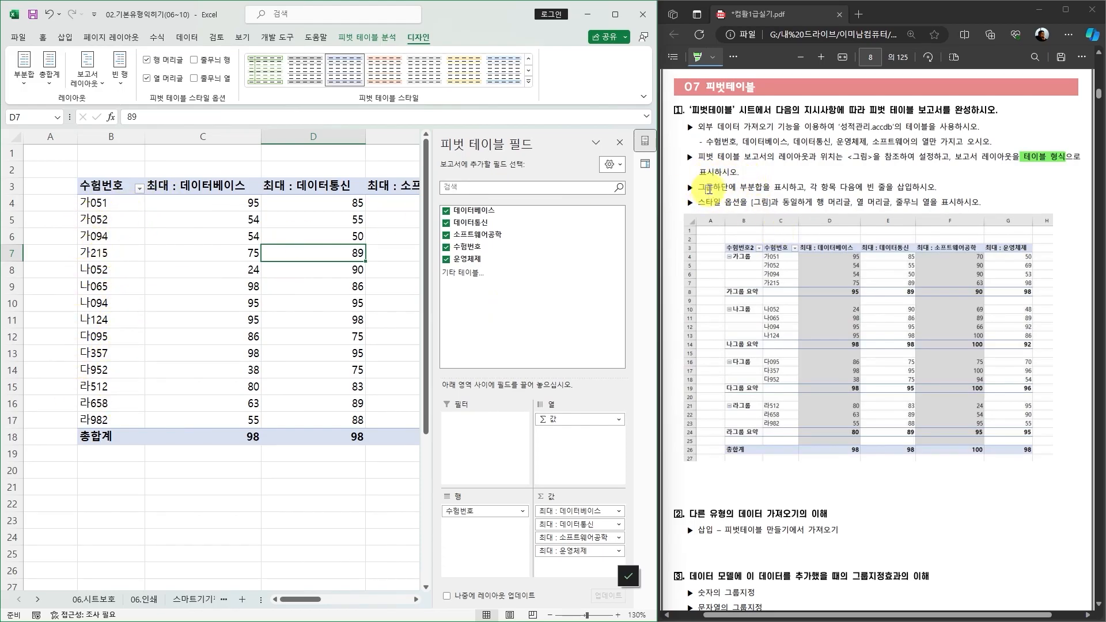
# Step: Group the 수험번호 items 가051 through 가215 in the pivot table
pyautogui.click(114, 203)
pyautogui.moveTo(114, 203); pyautogui.dragTo(109, 252)
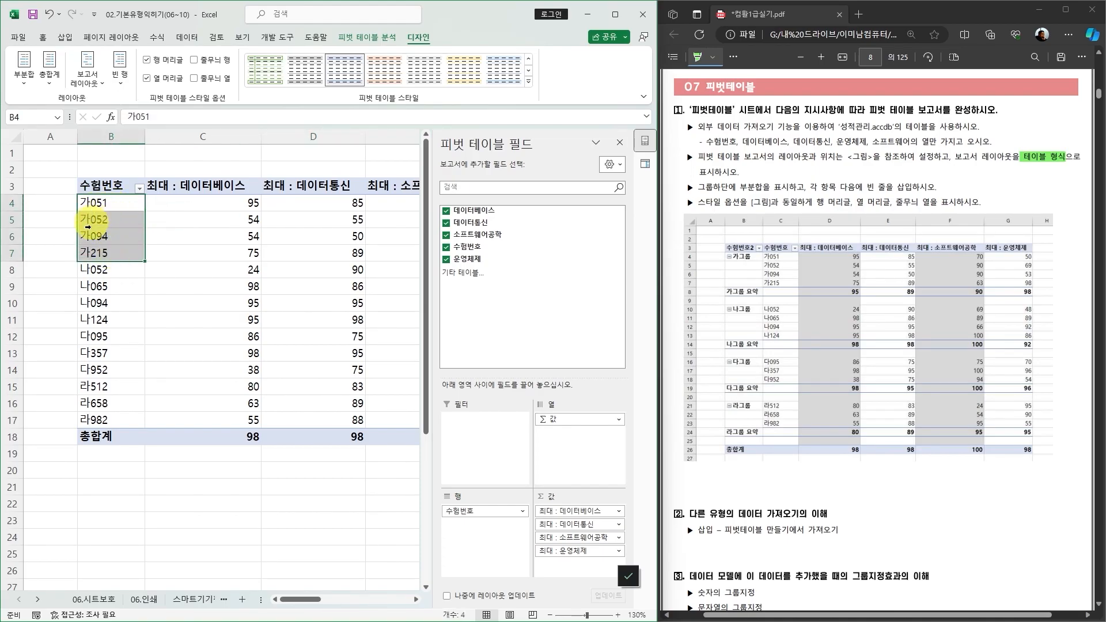
pyautogui.rightClick(110, 203)
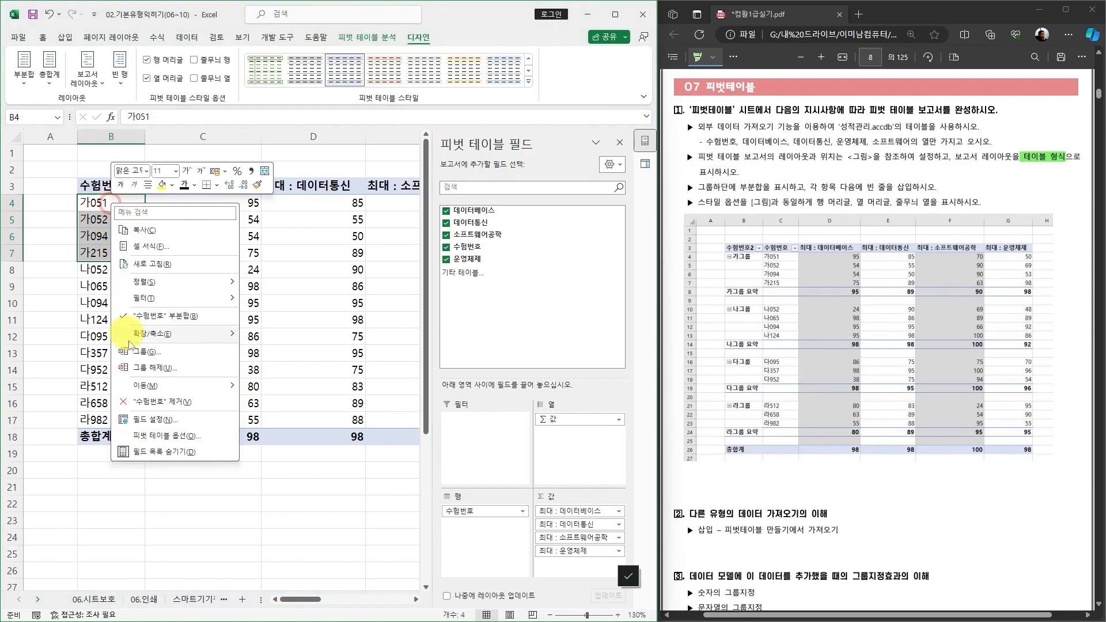
pyautogui.click(142, 354)
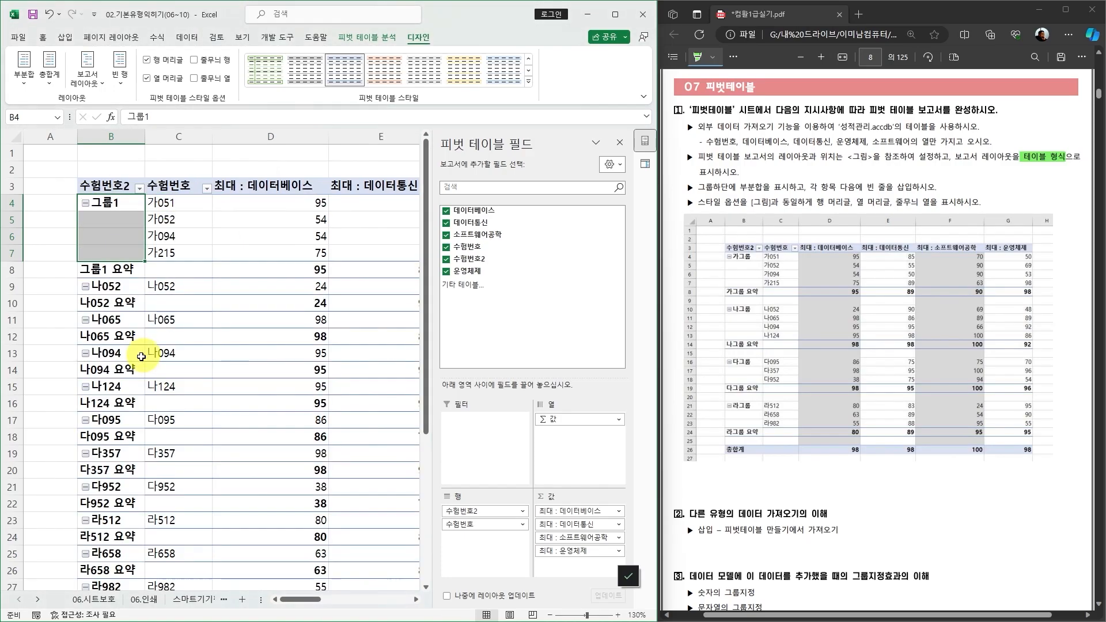
# Step: Rename the new group containing the 가 items as 가그룹
pyautogui.click(110, 203)
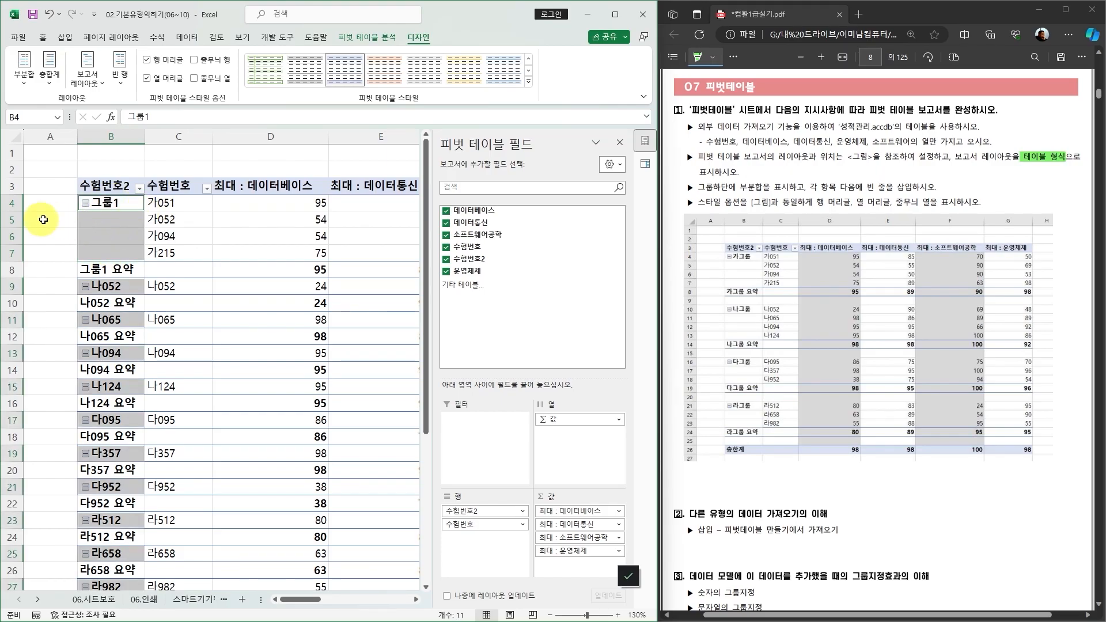
pyautogui.click(107, 204)
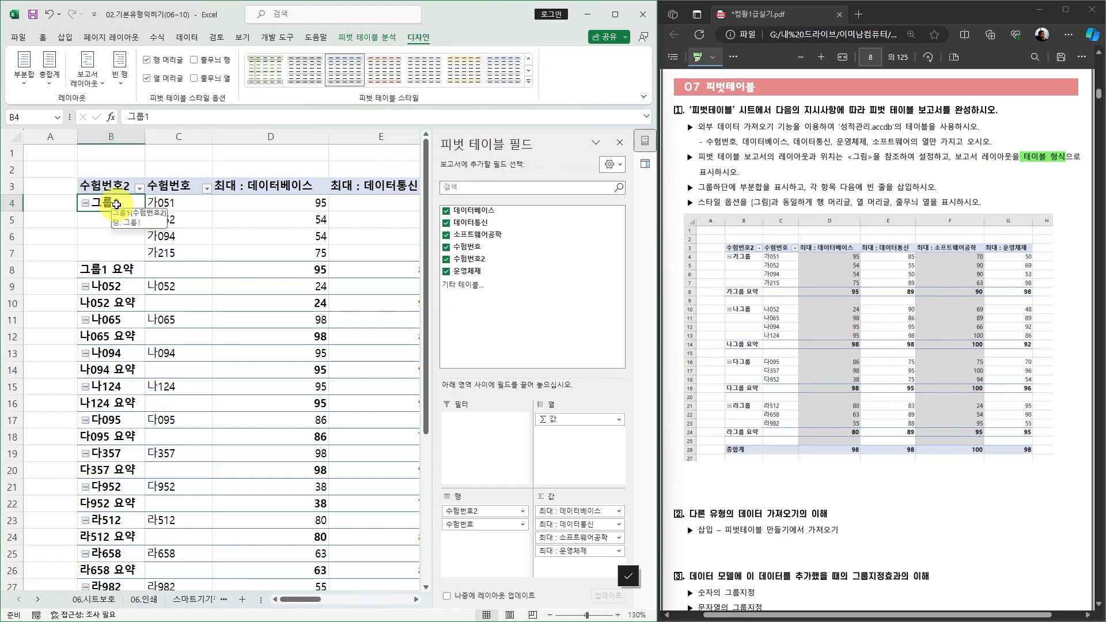
pyautogui.write('rk')
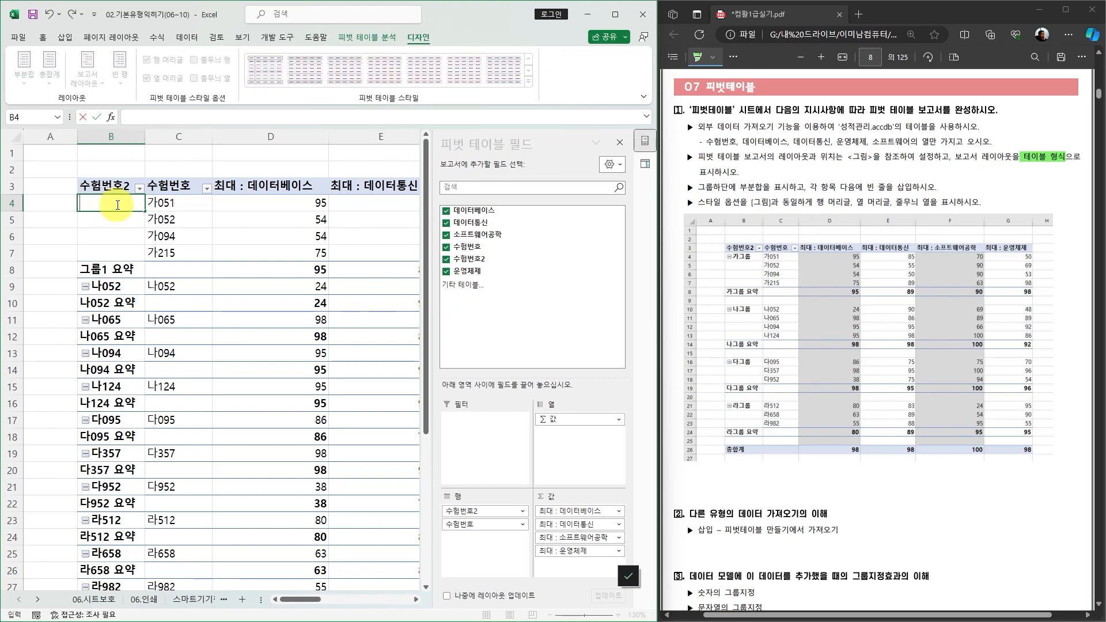
pyautogui.write('그룹')
pyautogui.press('Return')
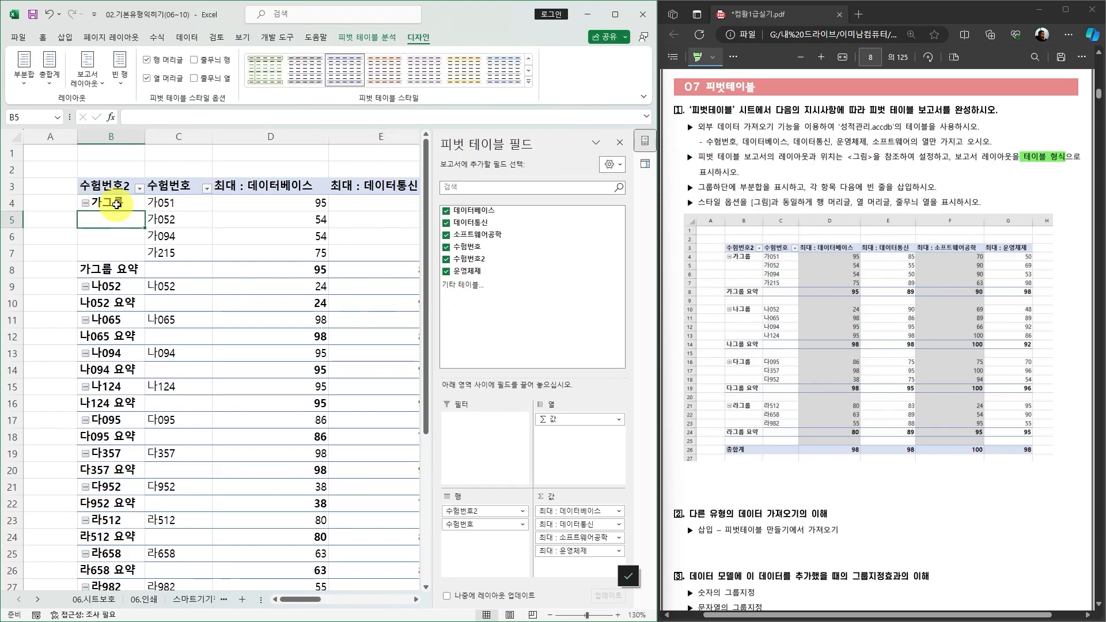
# Step: Group the pivot table items 나052 through 나124 in the 수험번호2 column
pyautogui.click(116, 289)
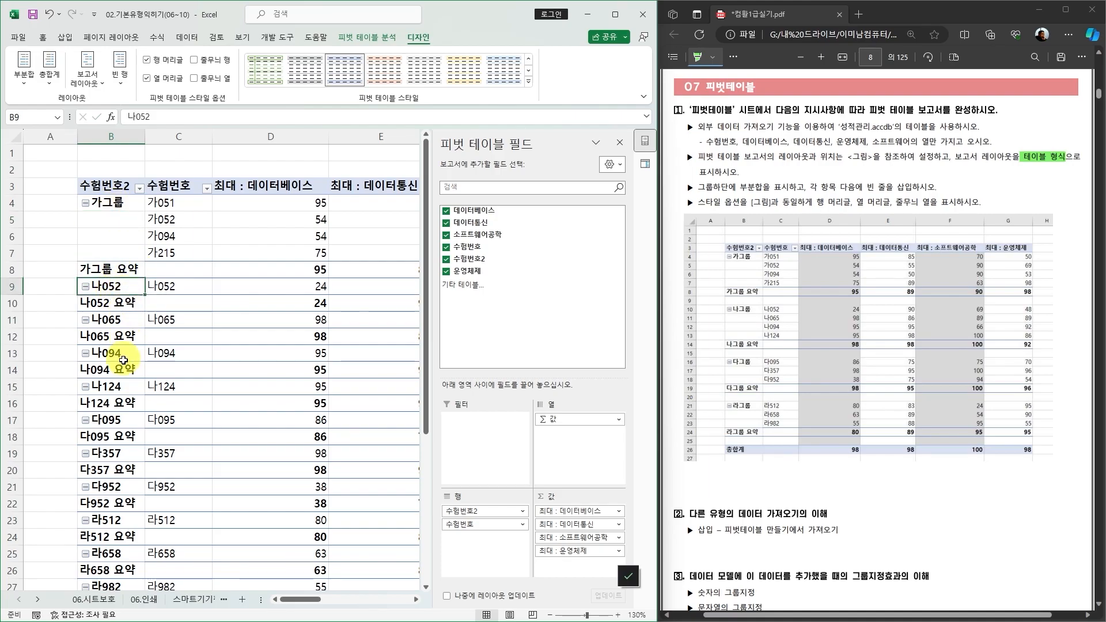
pyautogui.scroll(-1, 128, 336)
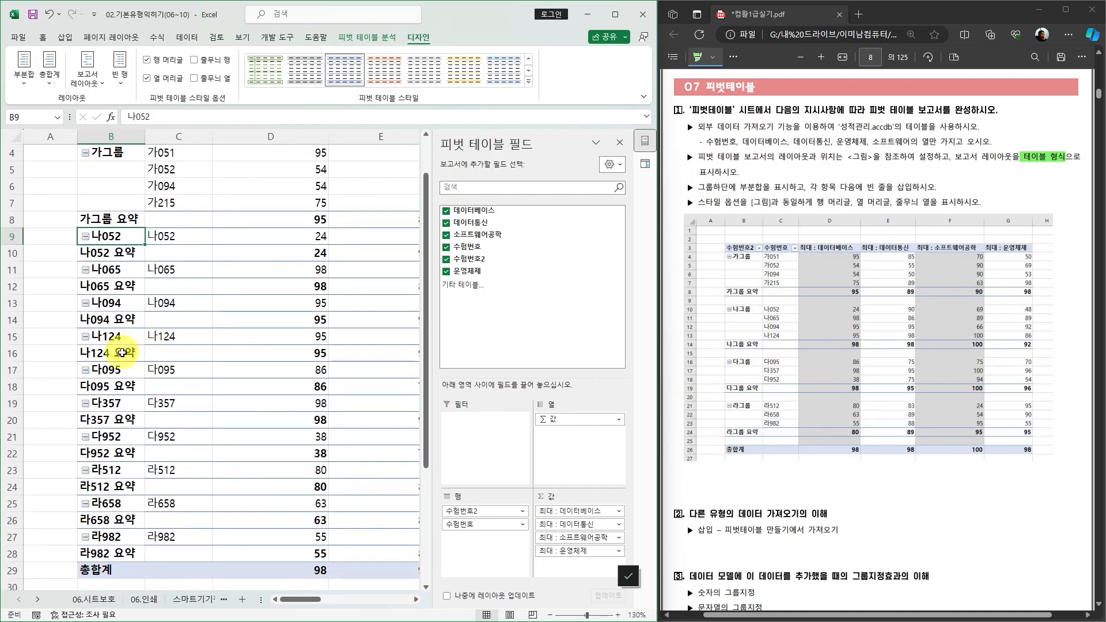
pyautogui.keyDown('shift'); pyautogui.click(122, 353); pyautogui.keyUp('shift')
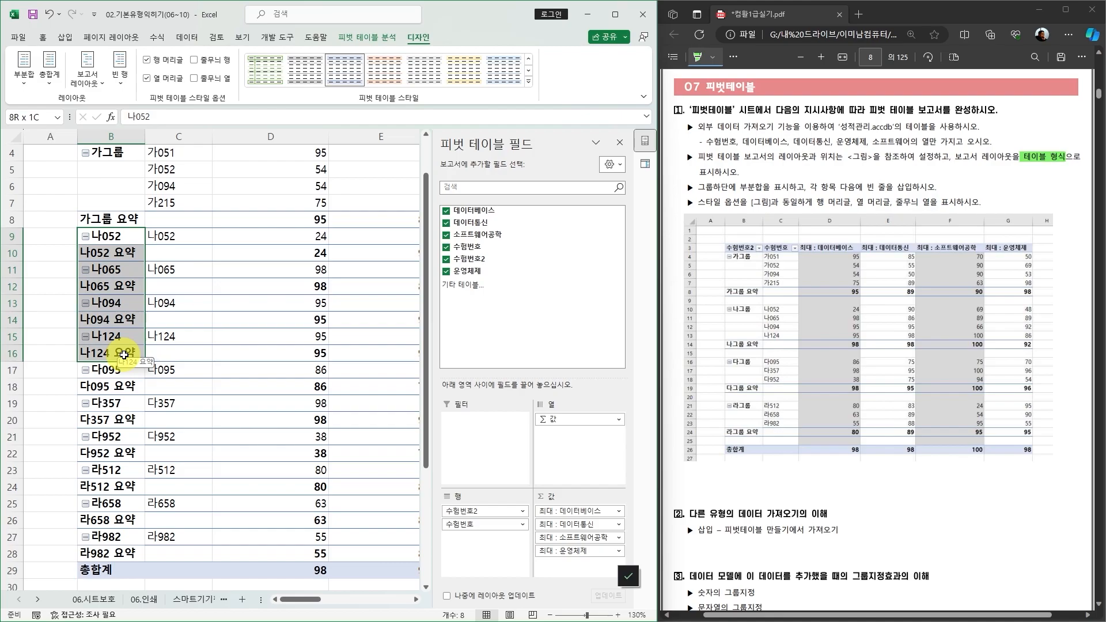
pyautogui.rightClick(122, 235)
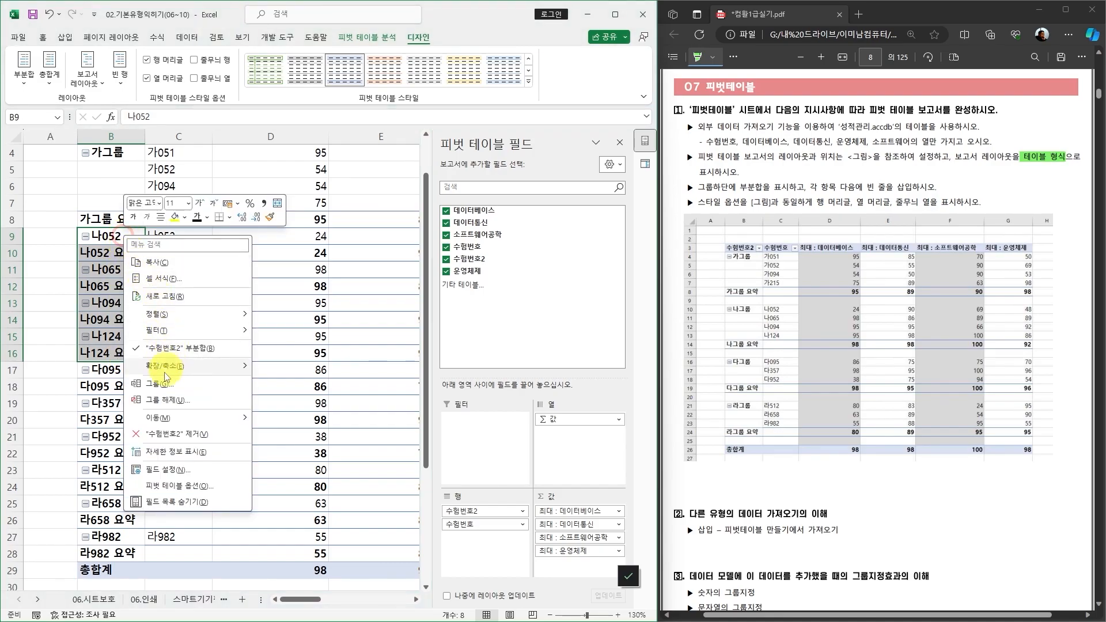
pyautogui.click(160, 385)
# Step: Group the pivot table items 다095 through 다952 in the 수험번호2 column
pyautogui.click(105, 319)
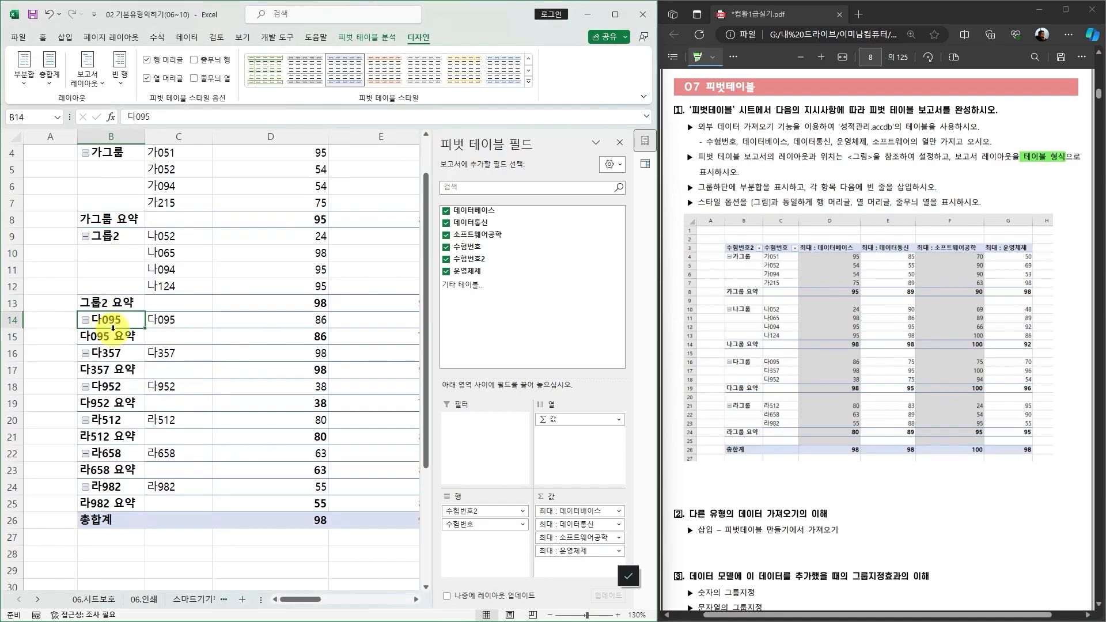
pyautogui.keyDown('shift'); pyautogui.click(112, 401); pyautogui.keyUp('shift')
pyautogui.rightClick(118, 318)
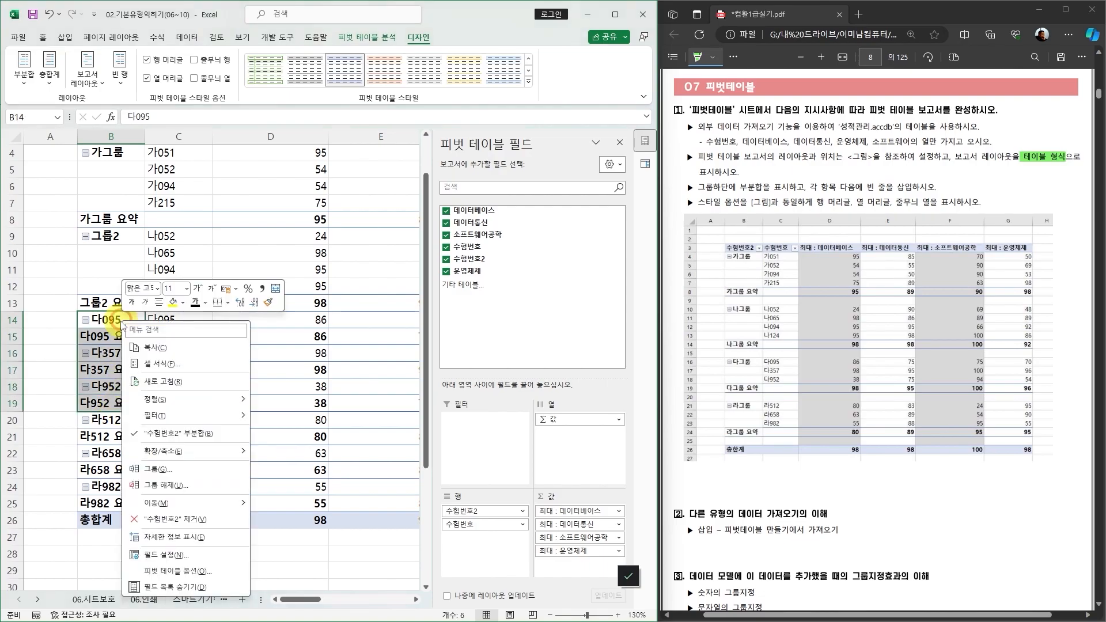
pyautogui.click(165, 469)
# Step: Group the pivot table items 라512 through 라982 in the 수험번호2 column
pyautogui.click(114, 387)
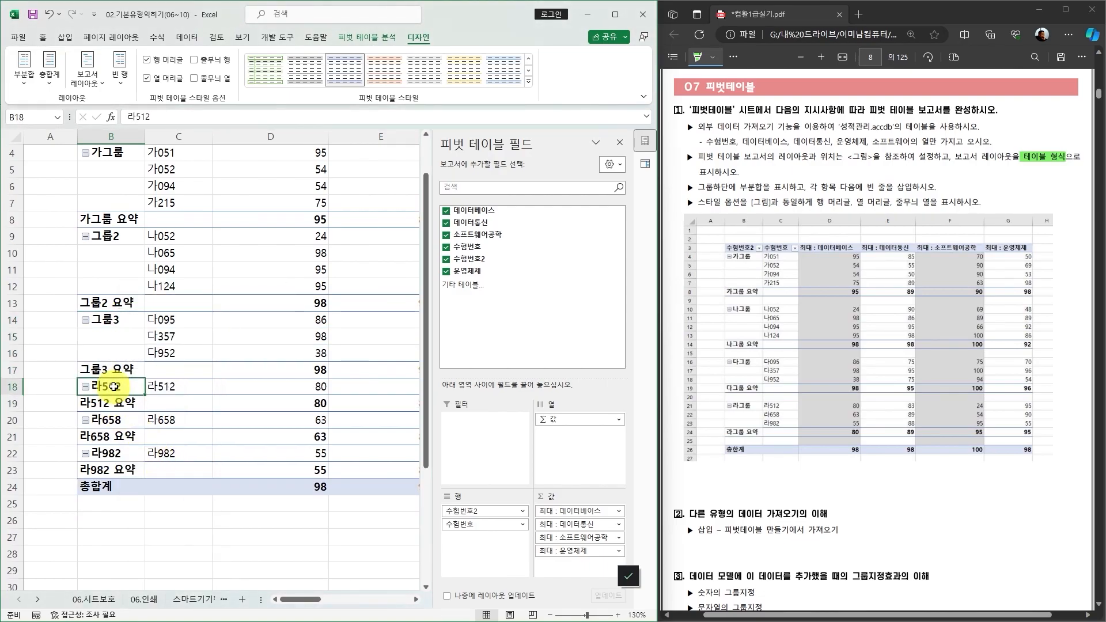
pyautogui.keyDown('shift'); pyautogui.click(117, 472); pyautogui.keyUp('shift')
pyautogui.rightClick(119, 473)
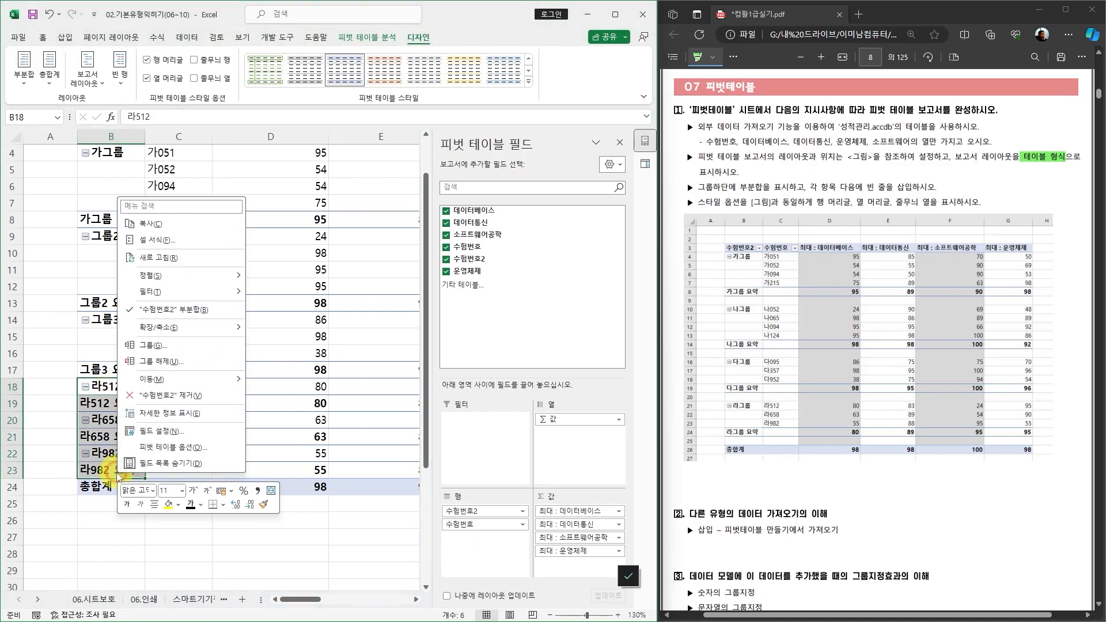
pyautogui.click(157, 349)
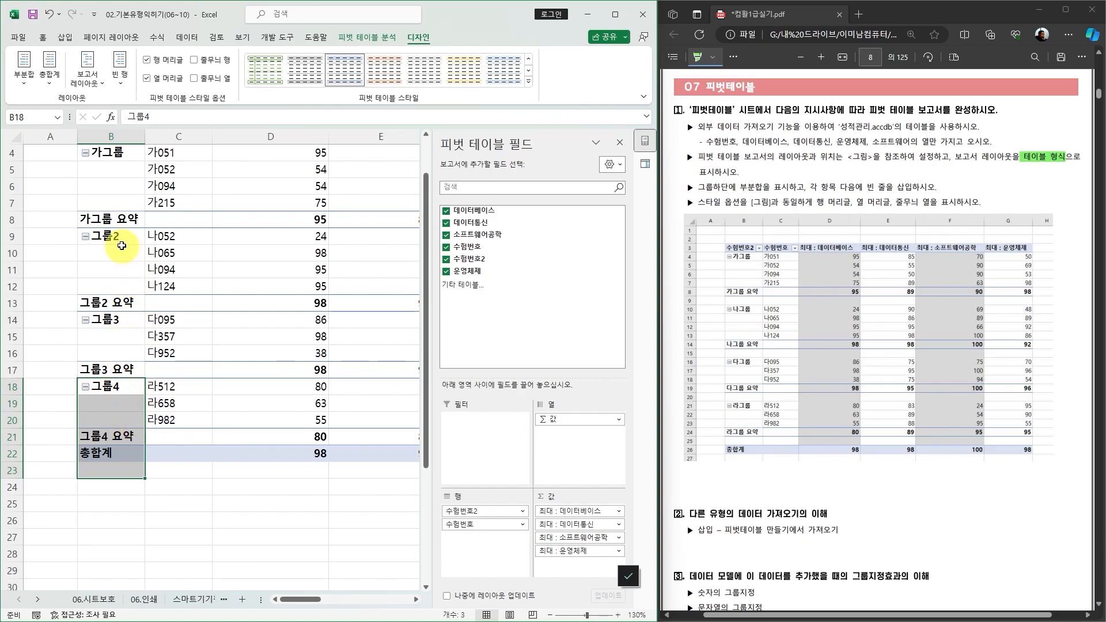
# Step: Rename the groups holding the 나, 다 and 라 items as 나그룹, 다그룹 and 라그룹
pyautogui.click(139, 239)
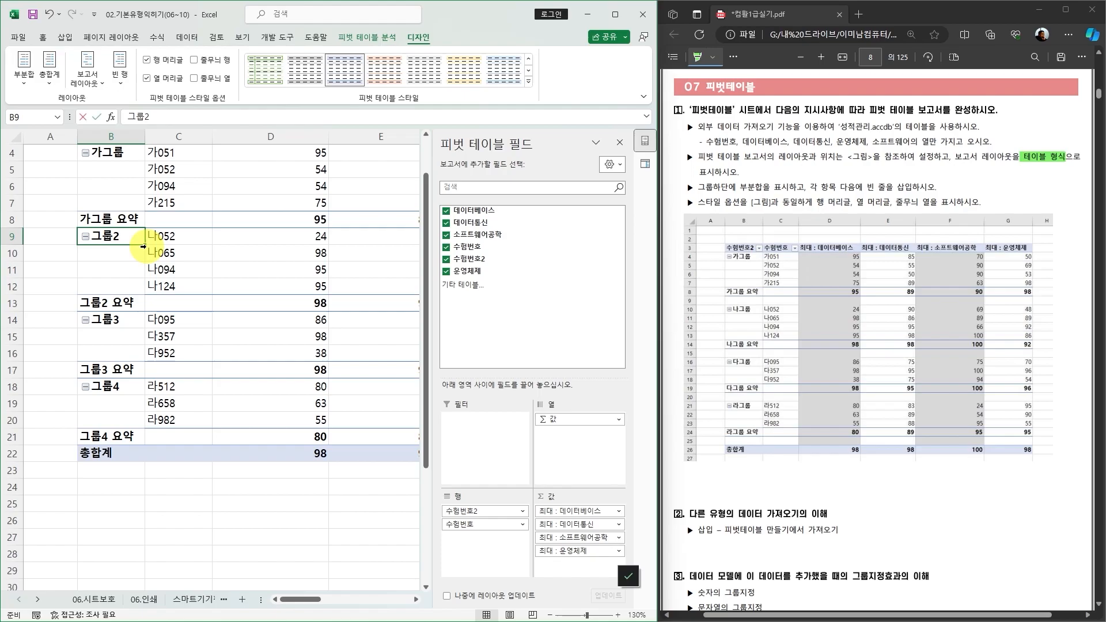
pyautogui.write('나그룹')
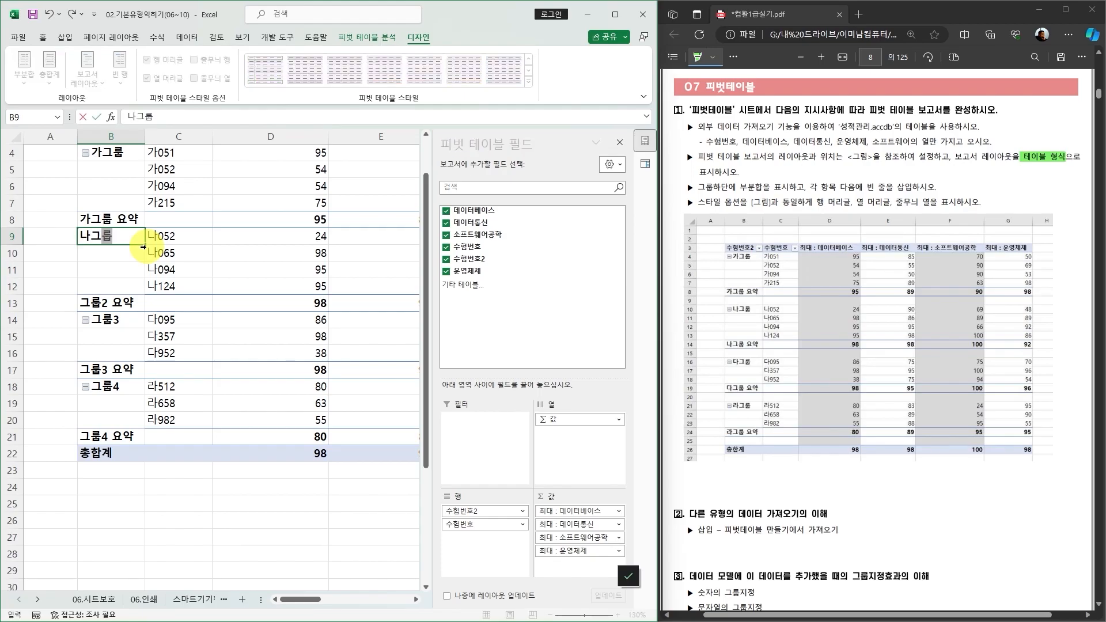
pyautogui.click(128, 320)
pyautogui.write('닥')
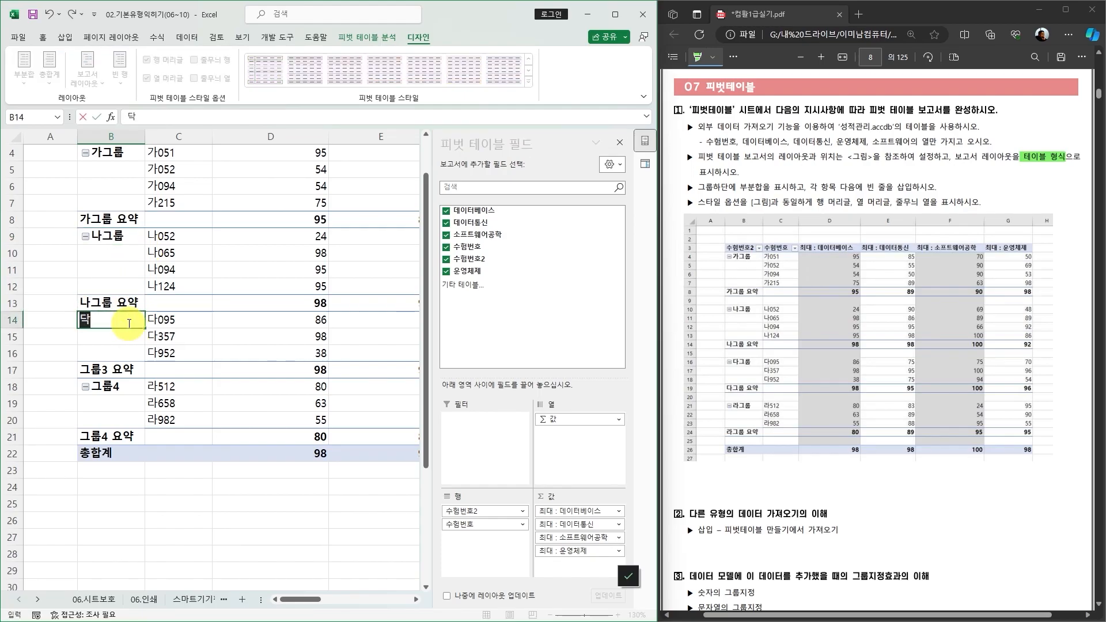
pyautogui.press('Return')
pyautogui.click(118, 389)
pyautogui.write('라그룹')
pyautogui.press('Return')
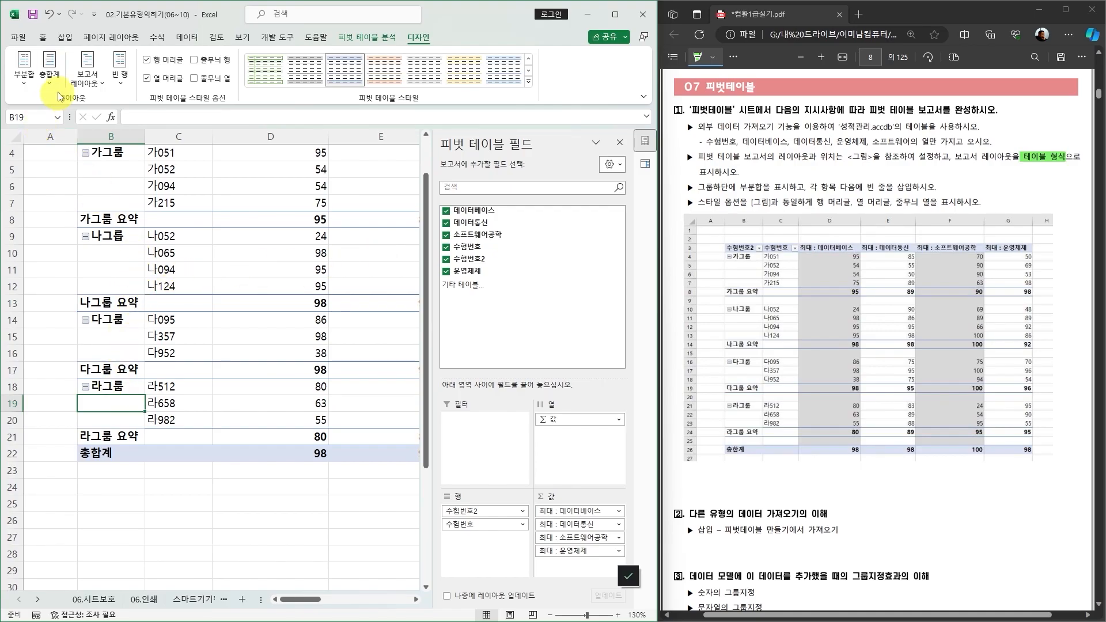
# Step: Turn off all subtotals in the pivot table (부분합 표시 안 함)
pyautogui.click(26, 86)
pyautogui.click(58, 100)
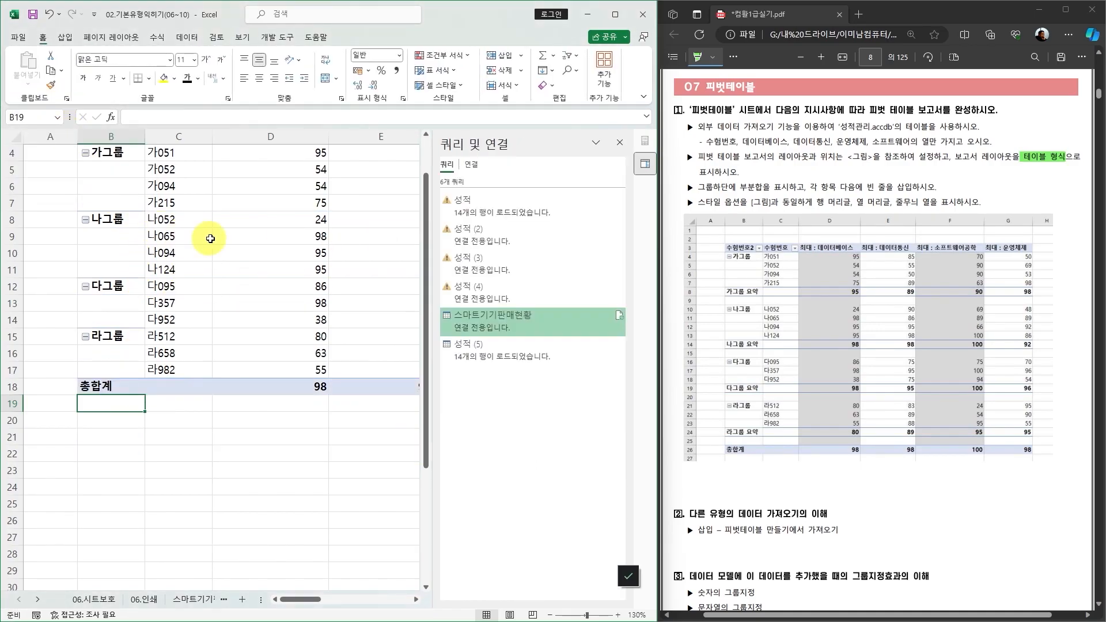
pyautogui.scroll(1, 166, 397)
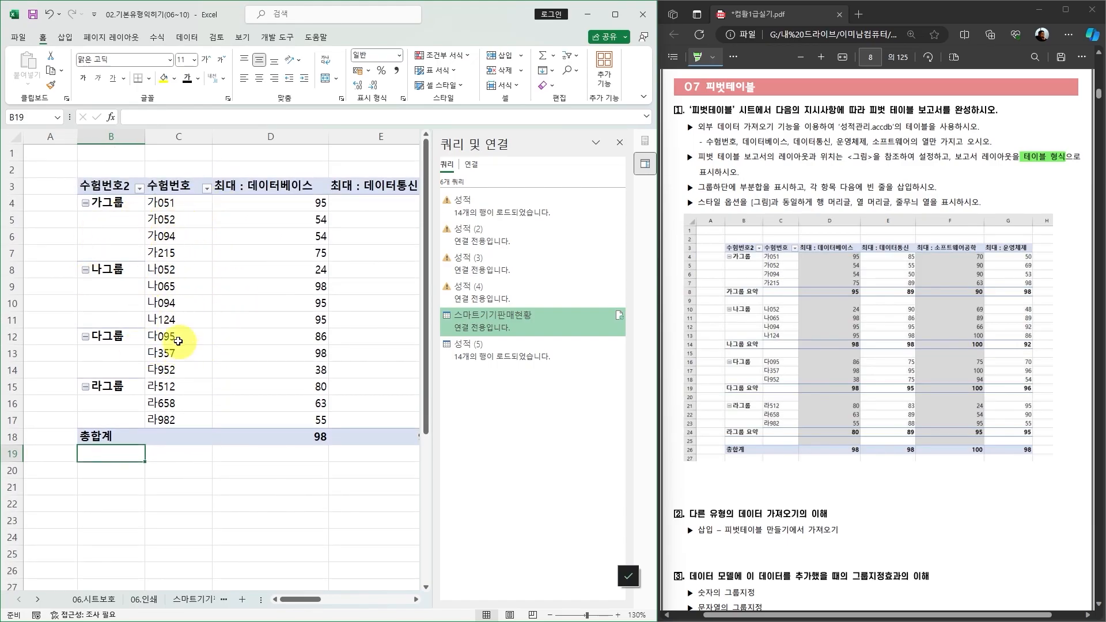
# Step: Display all subtotals again at the bottom of each group (그룹 하단에 모든 부분합 표시)
pyautogui.click(176, 236)
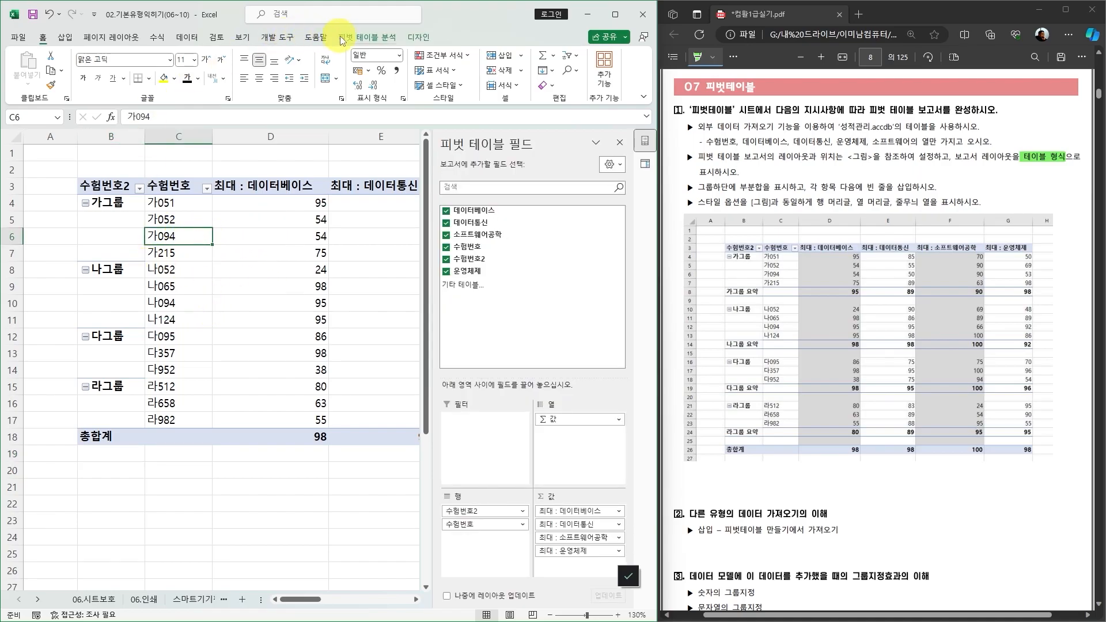
pyautogui.click(417, 40)
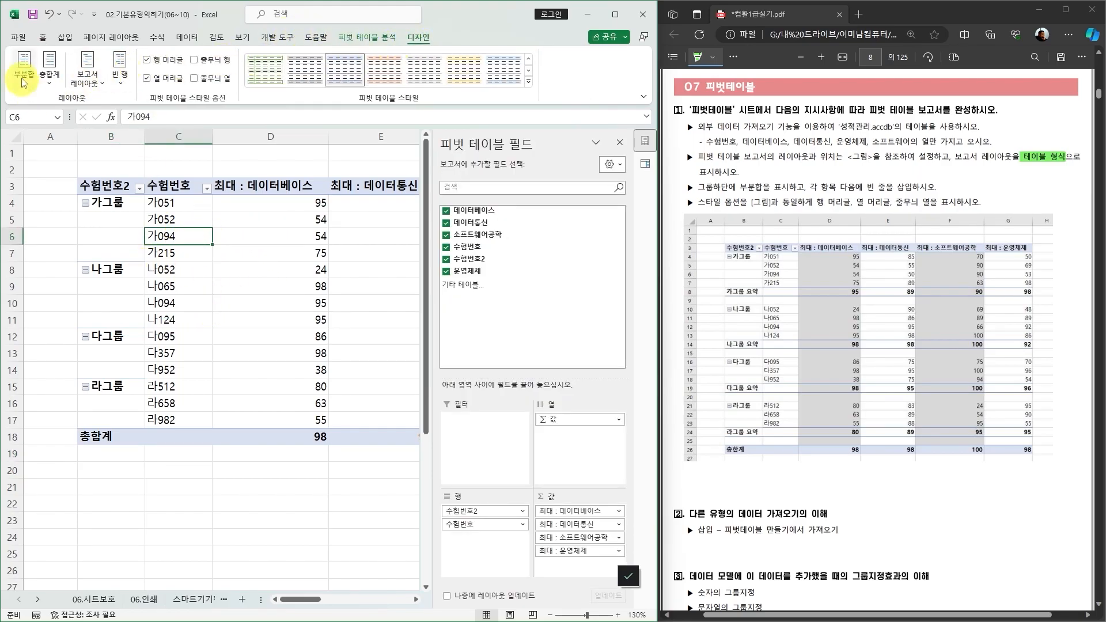
pyautogui.click(24, 80)
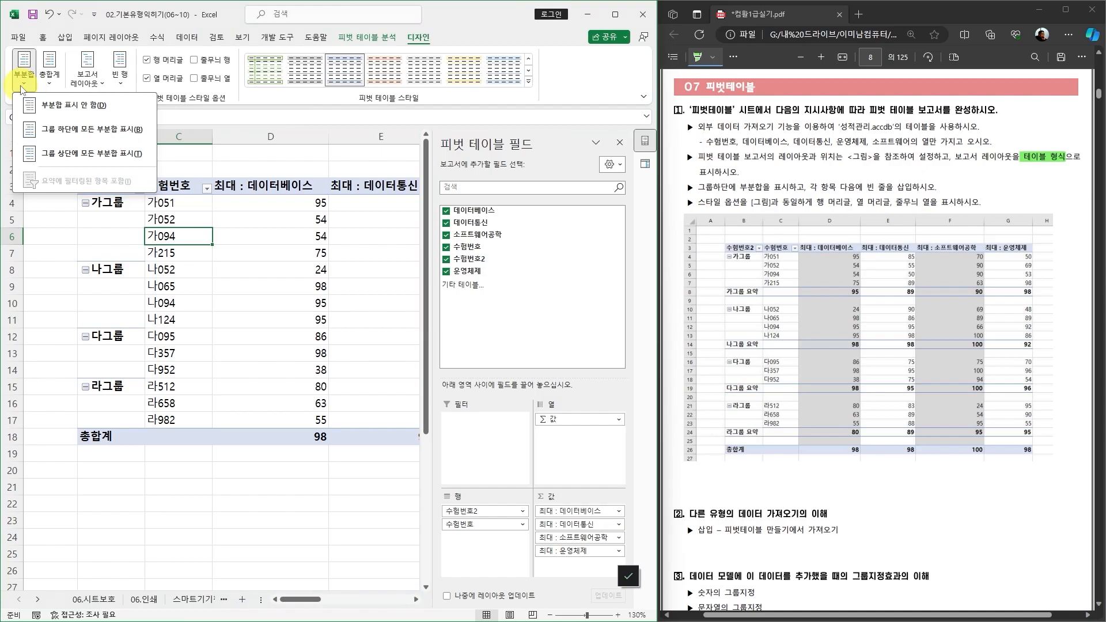
pyautogui.click(68, 136)
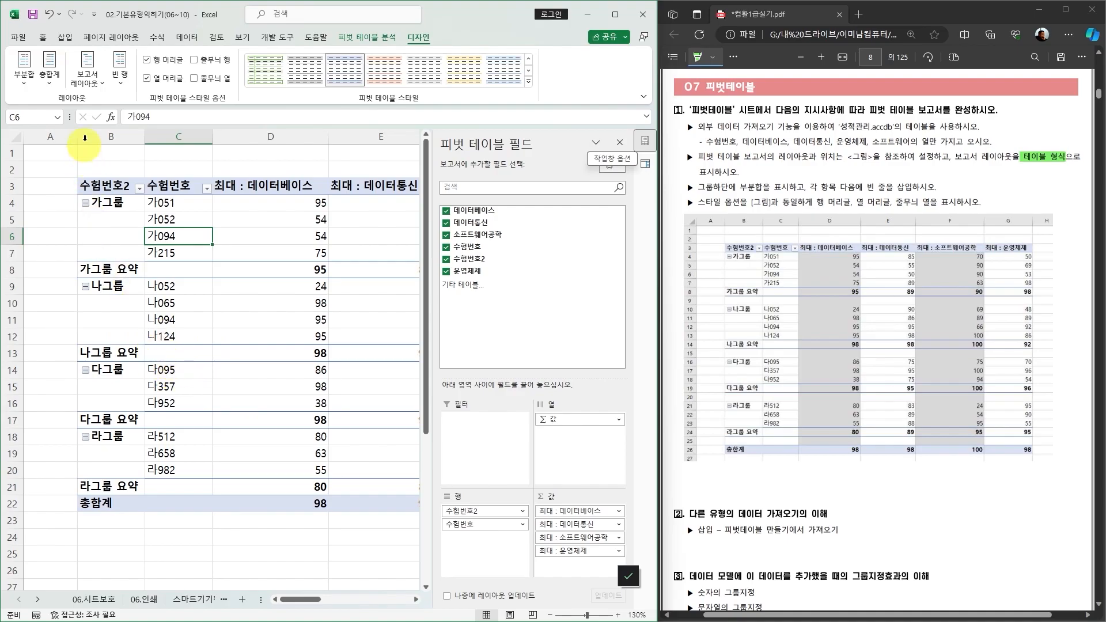
# Step: Insert a blank line after each pivot table item and enable banded columns (줄무늬 열)
pyautogui.click(122, 88)
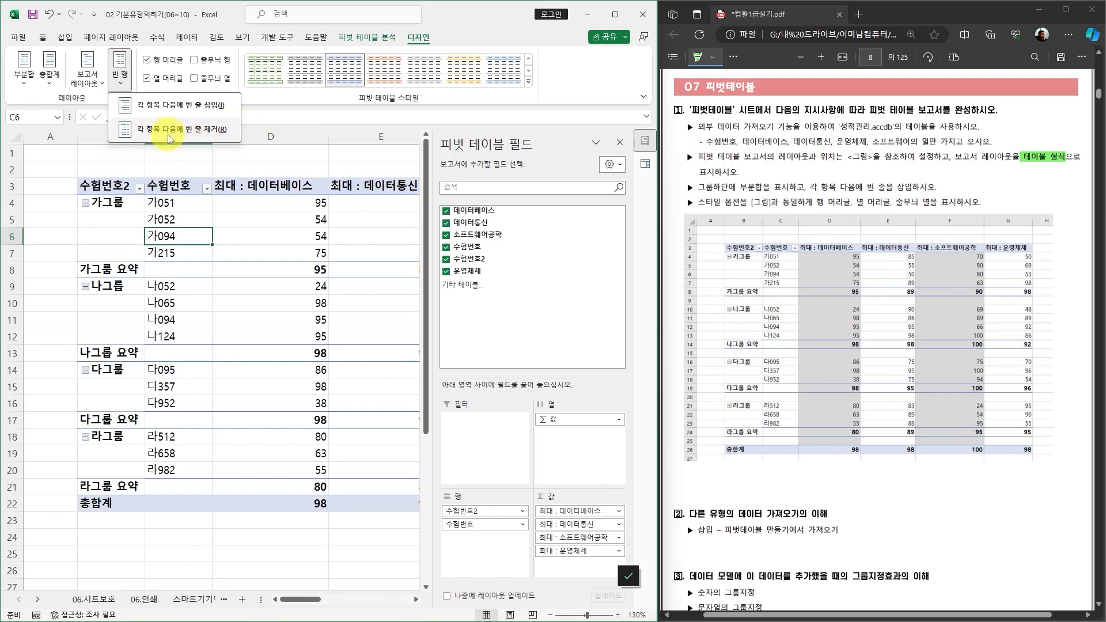
pyautogui.click(180, 106)
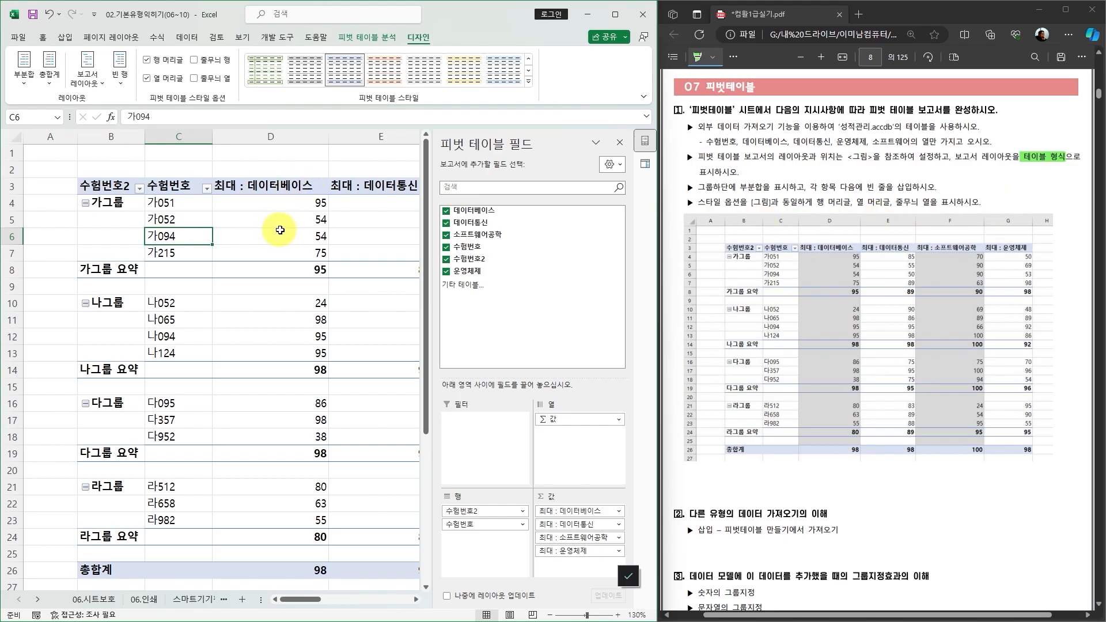
pyautogui.click(195, 78)
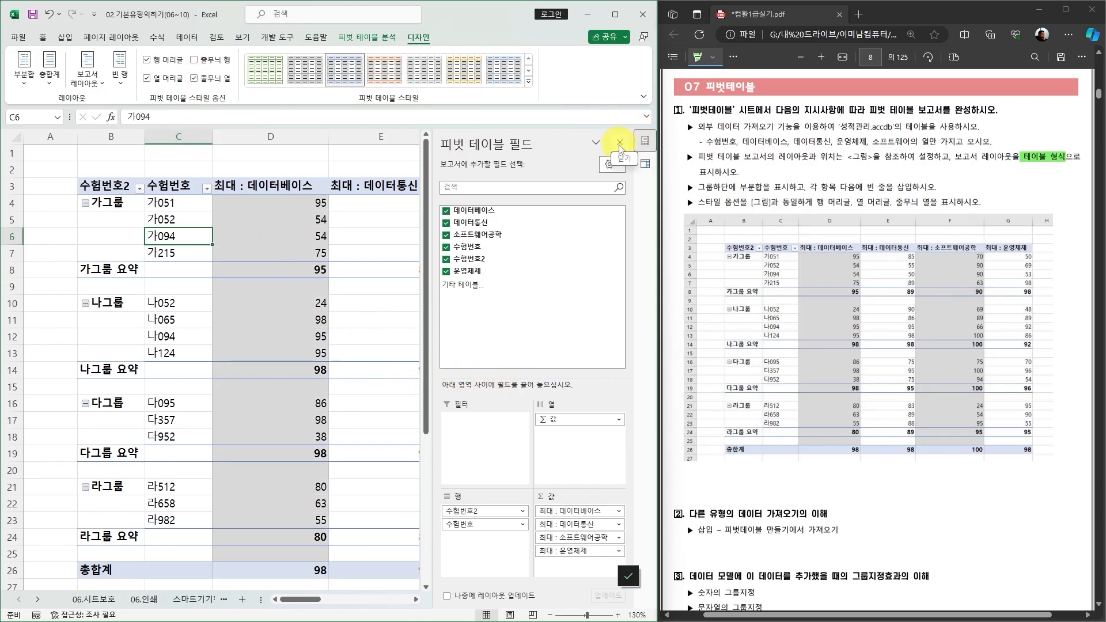
# Step: Close the side panes and compare the whole pivot table with the picture in the PDF instructions
pyautogui.click(645, 163)
pyautogui.click(643, 142)
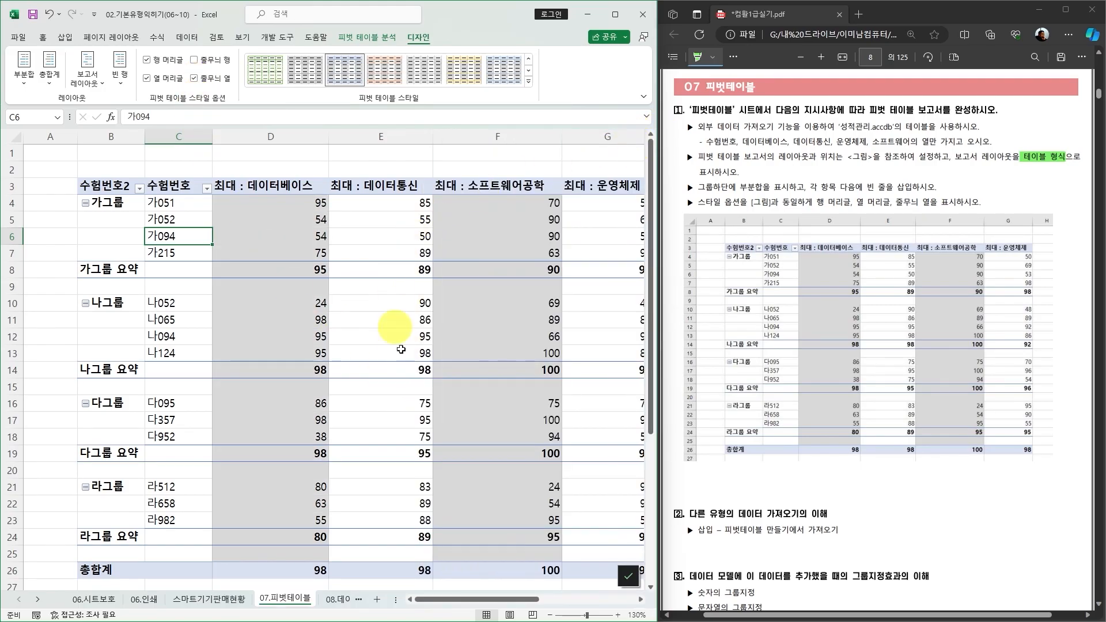
pyautogui.moveTo(469, 599)
pyautogui.mouseDown()
pyautogui.moveTo(500, 599)
pyautogui.moveTo(472, 600)
pyautogui.mouseUp()
pyautogui.scroll(-2, 143, 407)
pyautogui.scroll(2, 144, 406)
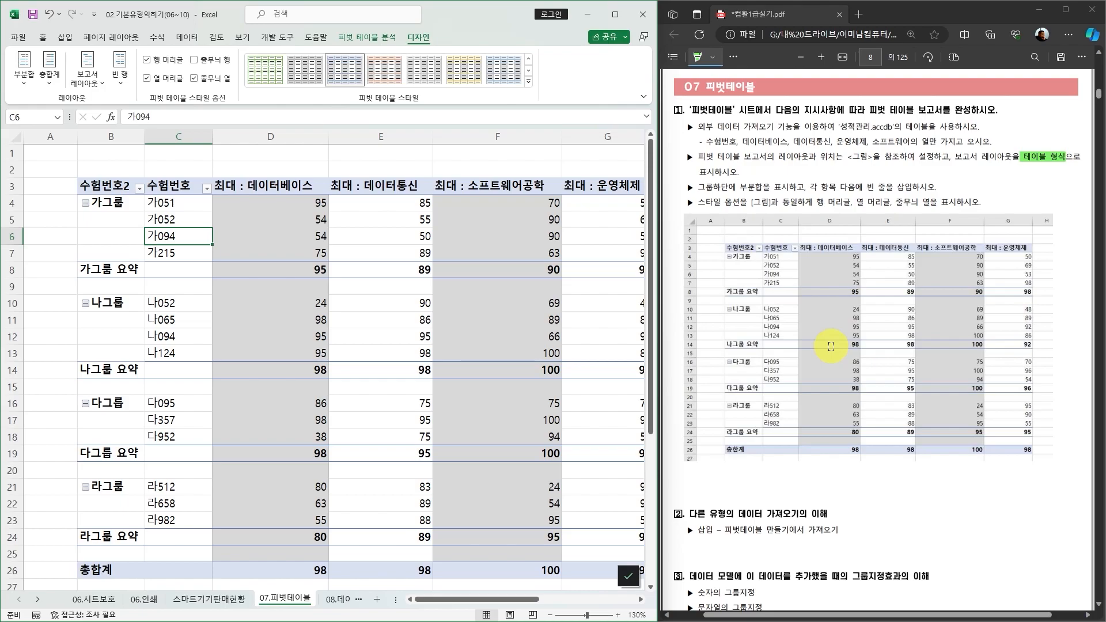
# Step: Check the layout and format settings in the pivot table options without changing anything
pyautogui.rightClick(301, 309)
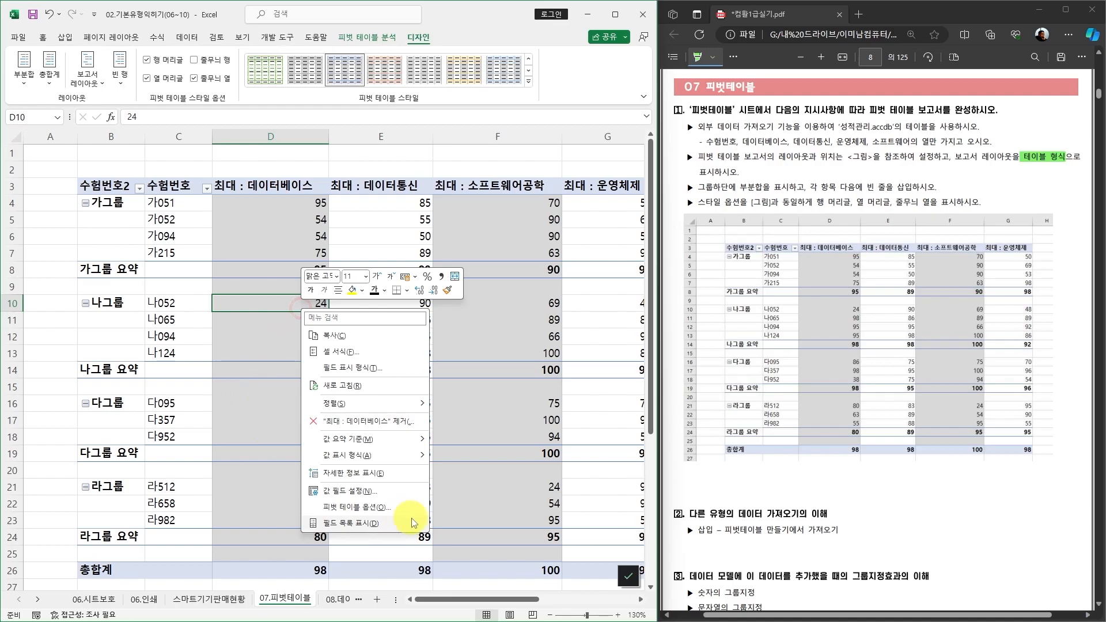
pyautogui.click(374, 511)
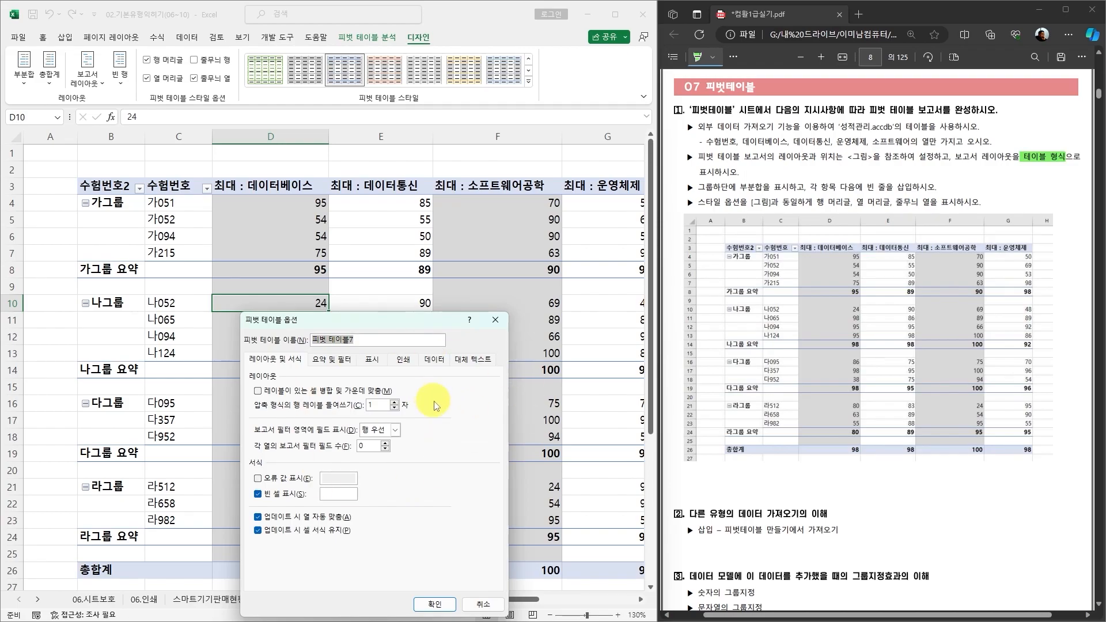
pyautogui.click(495, 321)
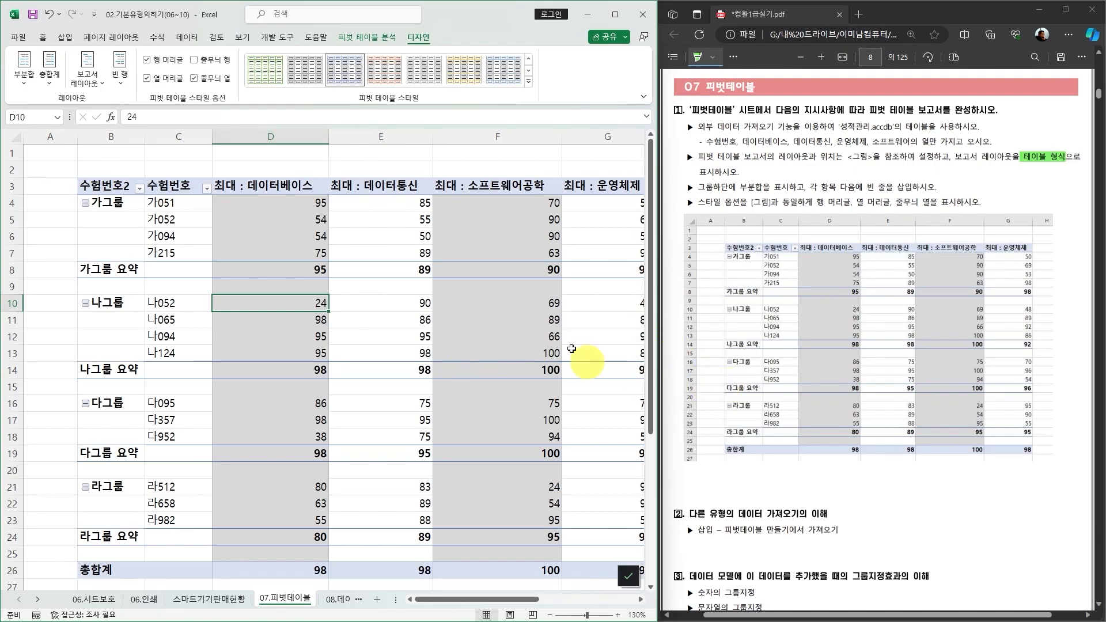
# Step: Show the pivot table field list again and move the Σ 값 field from the columns area to the rows area
pyautogui.click(529, 351)
pyautogui.moveTo(501, 599); pyautogui.dragTo(540, 603)
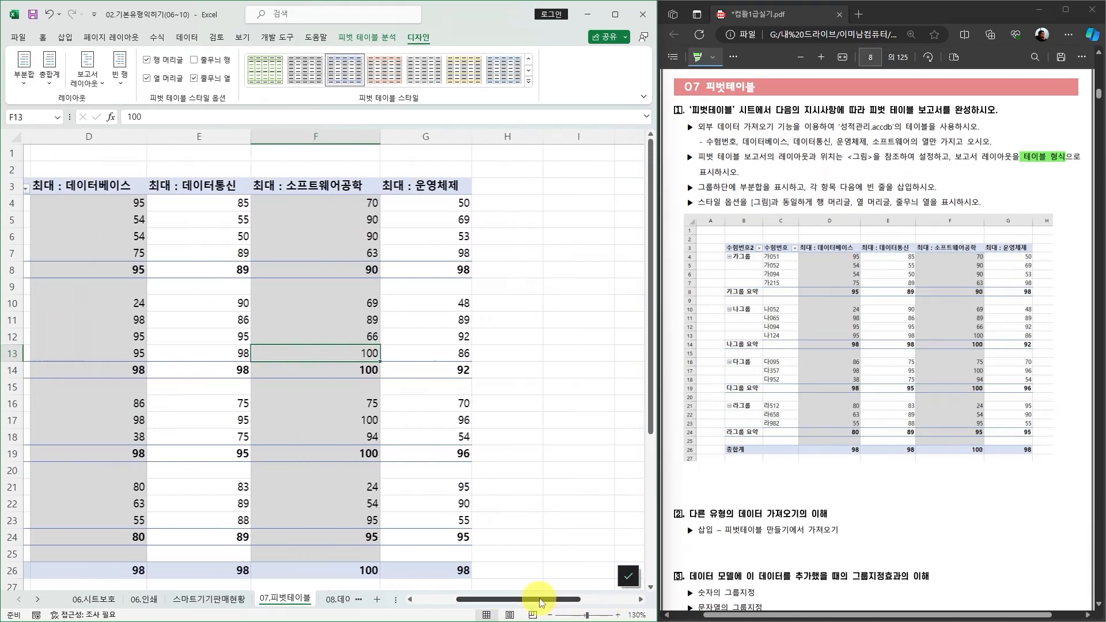
pyautogui.click(368, 39)
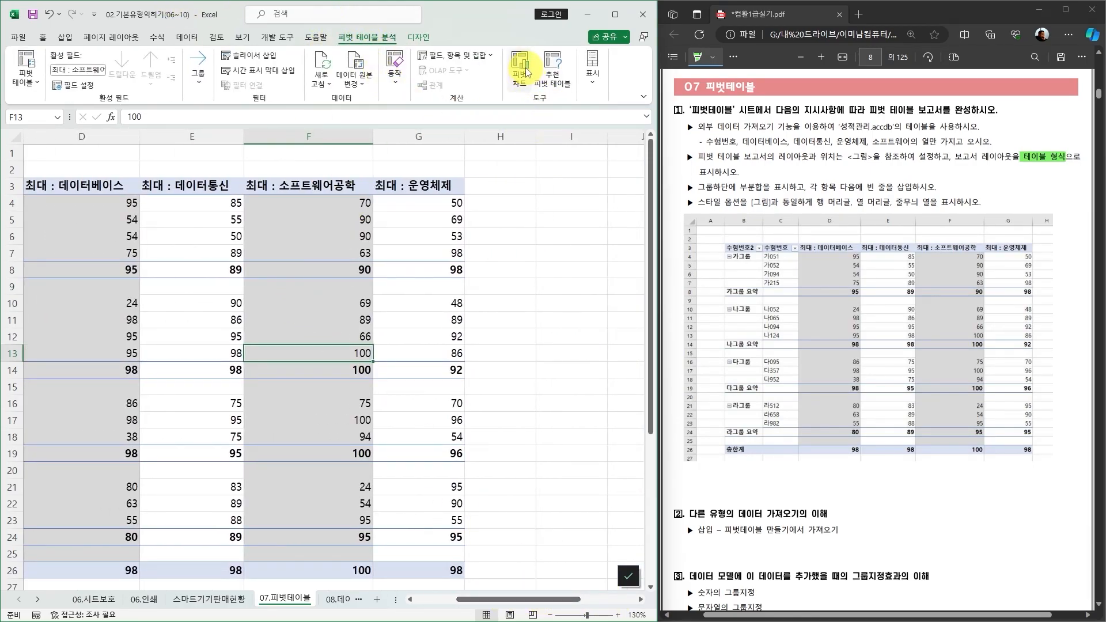
pyautogui.click(596, 77)
pyautogui.click(594, 115)
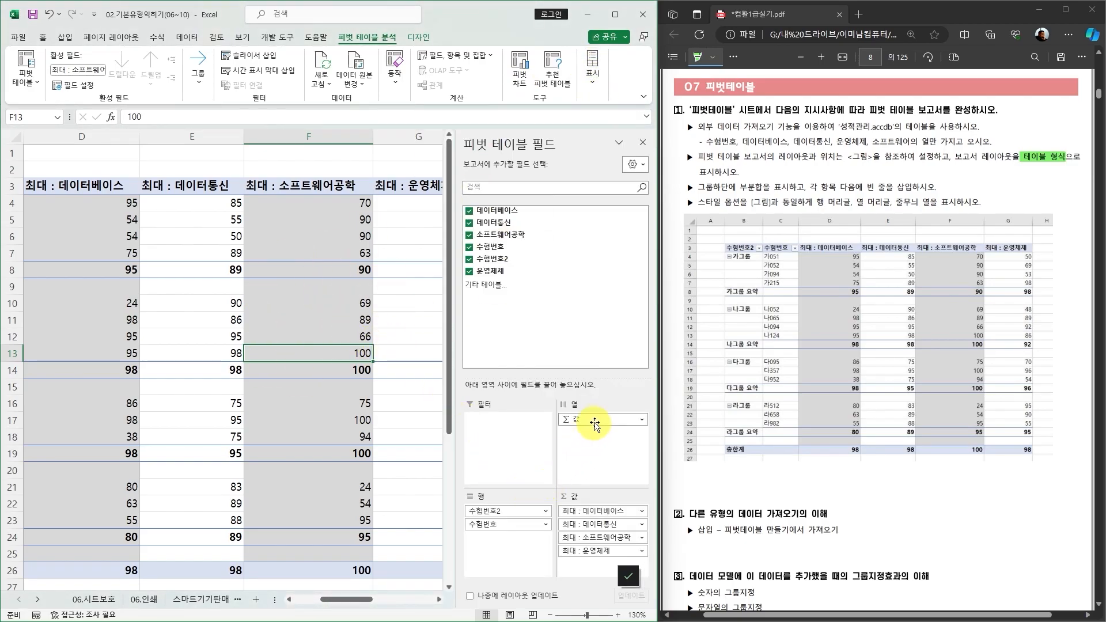
pyautogui.moveTo(596, 418); pyautogui.dragTo(506, 537)
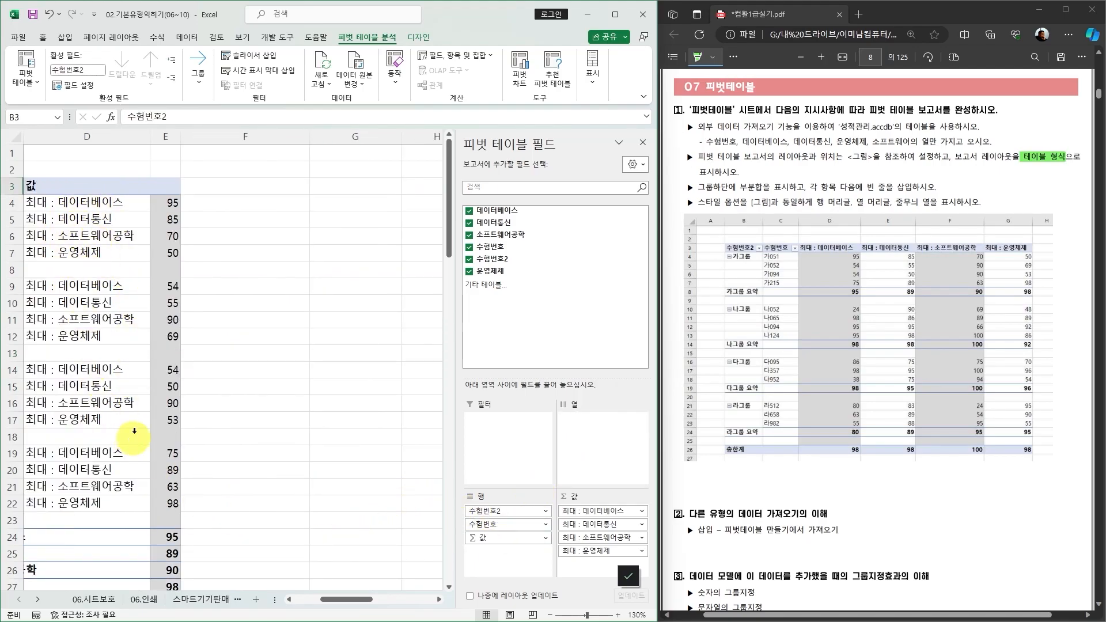
# Step: Collapse 가그룹 in the pivot table and select the 나그룹 item
pyautogui.moveTo(349, 599); pyautogui.dragTo(323, 599)
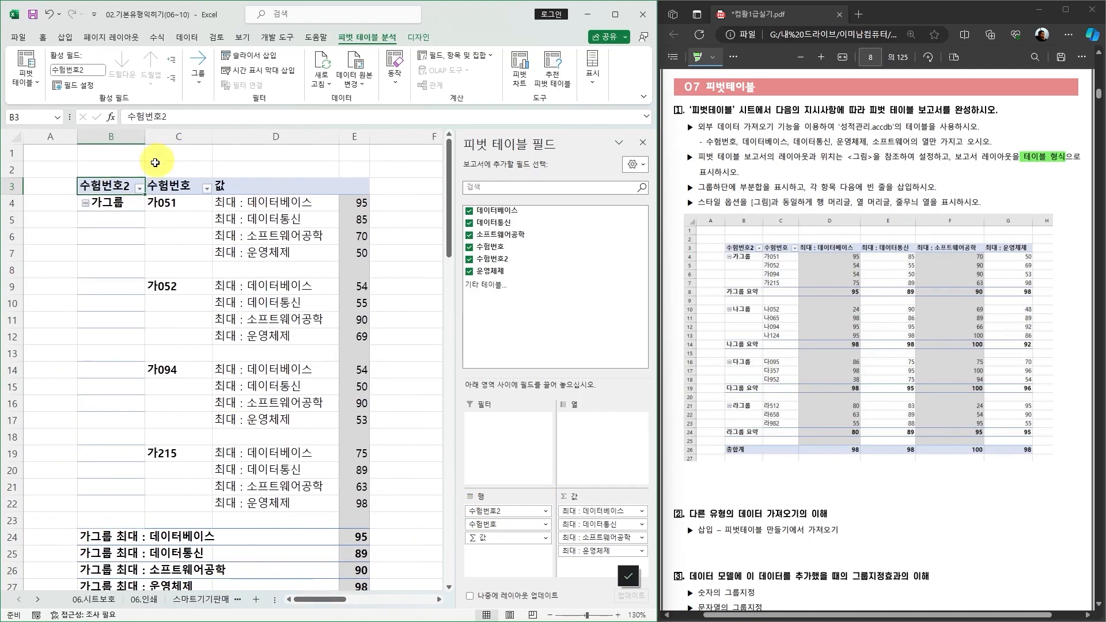
pyautogui.click(85, 203)
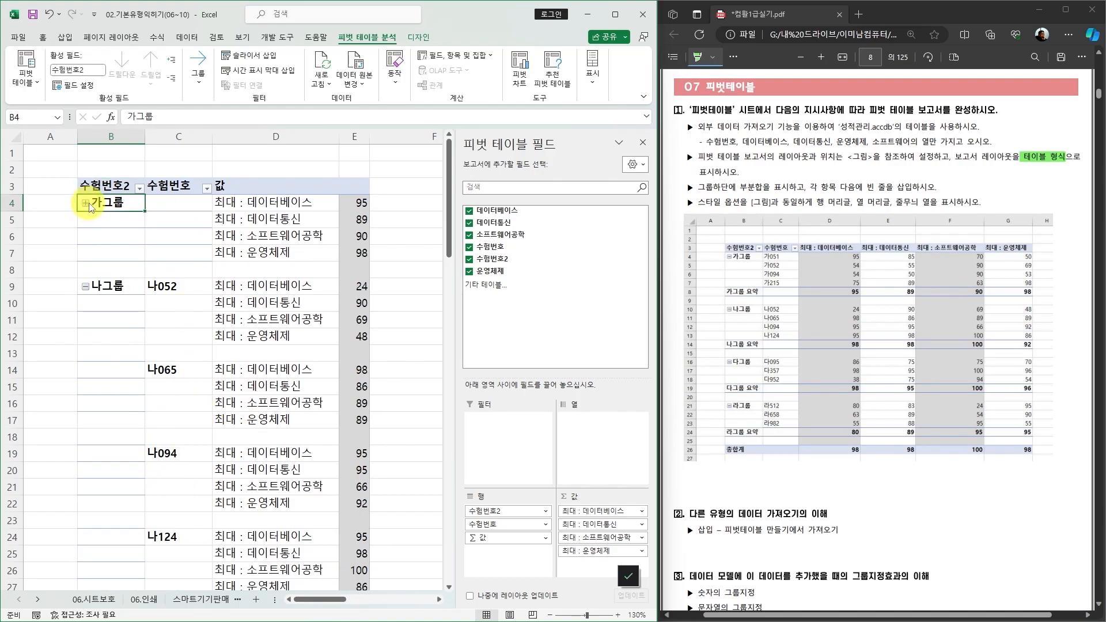
pyautogui.click(86, 285)
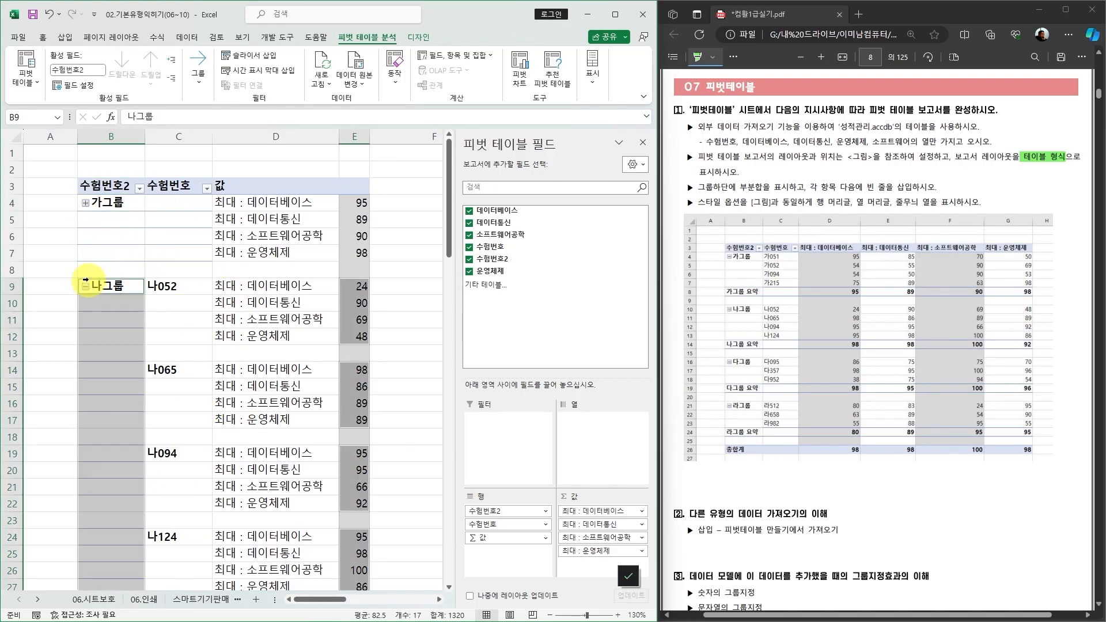
# Step: Move the Σ 값 field back to the columns area, expand 가그룹 and close the field list
pyautogui.moveTo(589, 468); pyautogui.dragTo(589, 468)
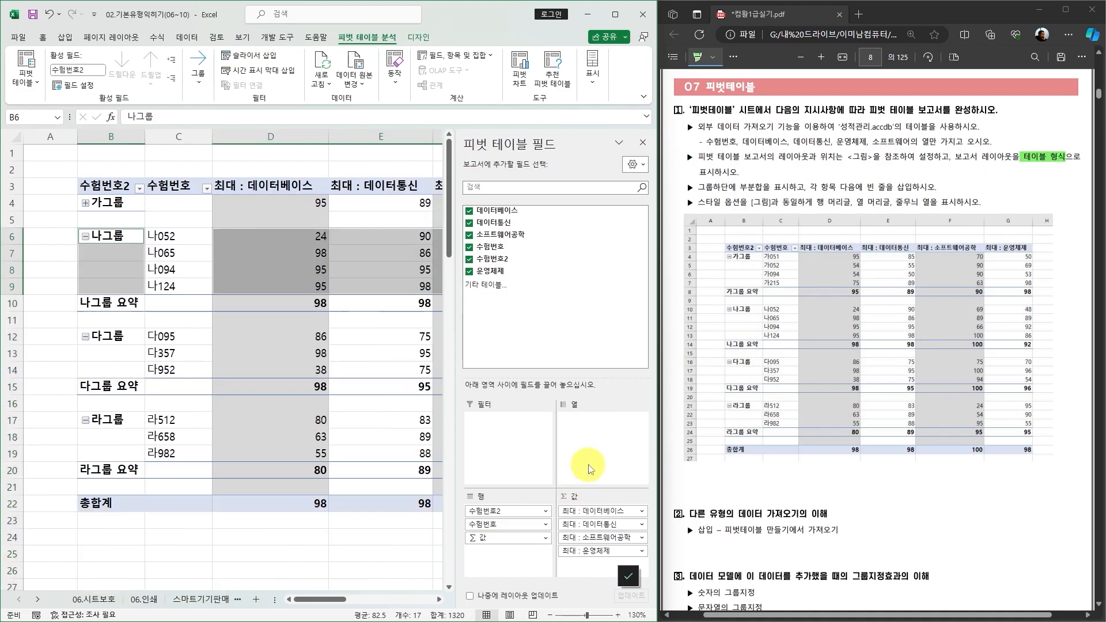
pyautogui.click(85, 202)
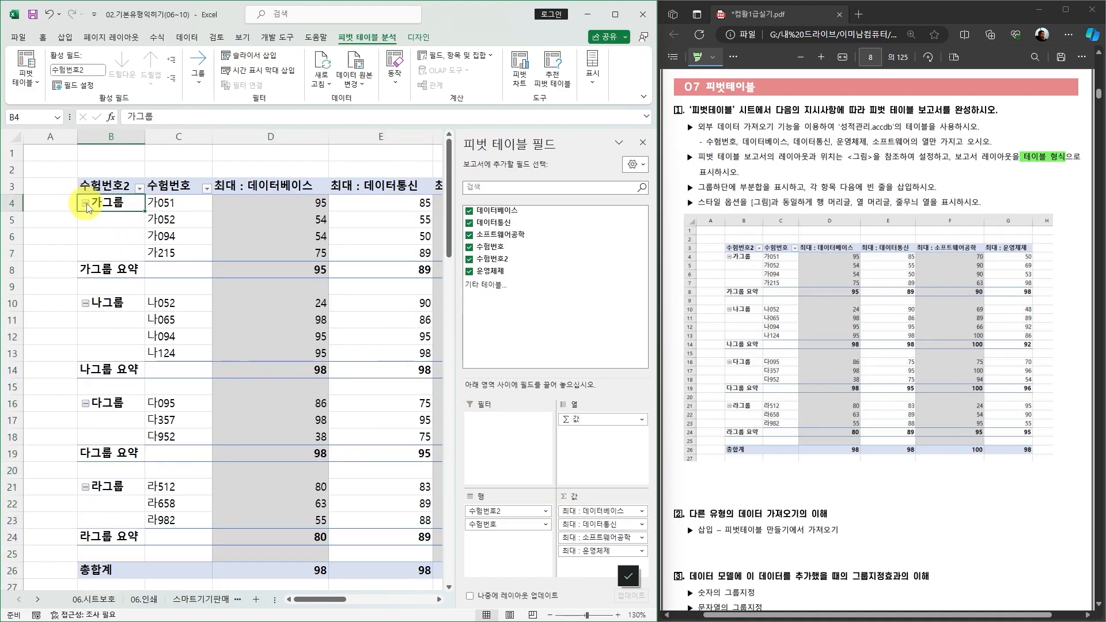
pyautogui.moveTo(334, 600)
pyautogui.mouseDown()
pyautogui.moveTo(382, 599)
pyautogui.moveTo(325, 599)
pyautogui.mouseUp()
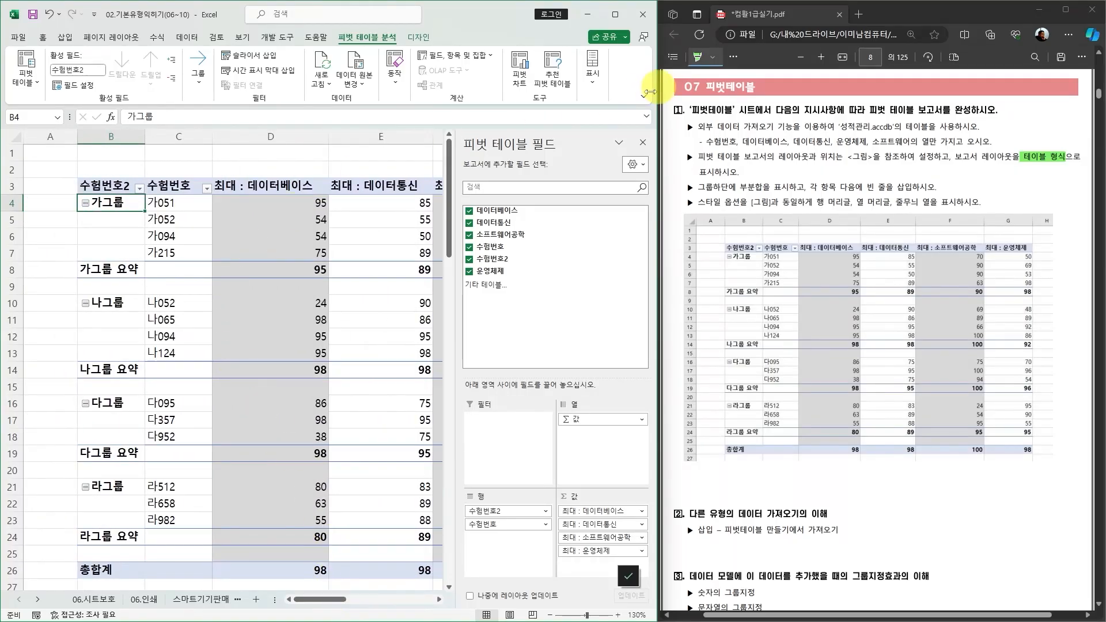
pyautogui.click(644, 144)
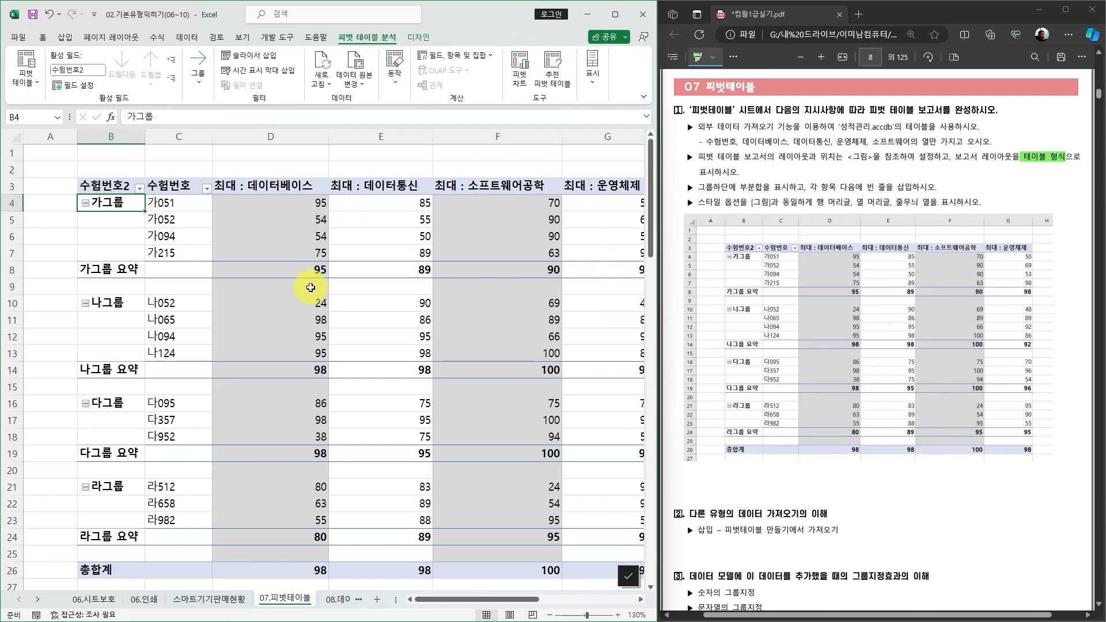
# Step: From cell B30 below the pivot table, import the 스마트기기판매현황 sheet of the Excel workbook 스마트기기판매현황 in C:\OA for data transformation in Power Query
pyautogui.scroll(-6, 309, 285)
pyautogui.click(121, 337)
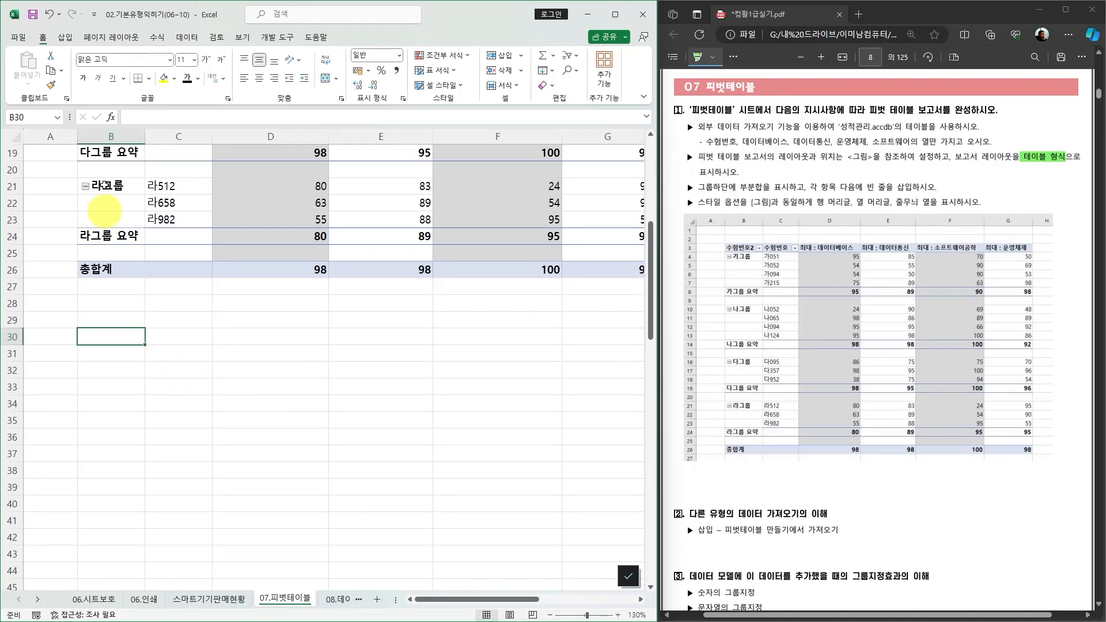
pyautogui.click(190, 38)
pyautogui.click(38, 84)
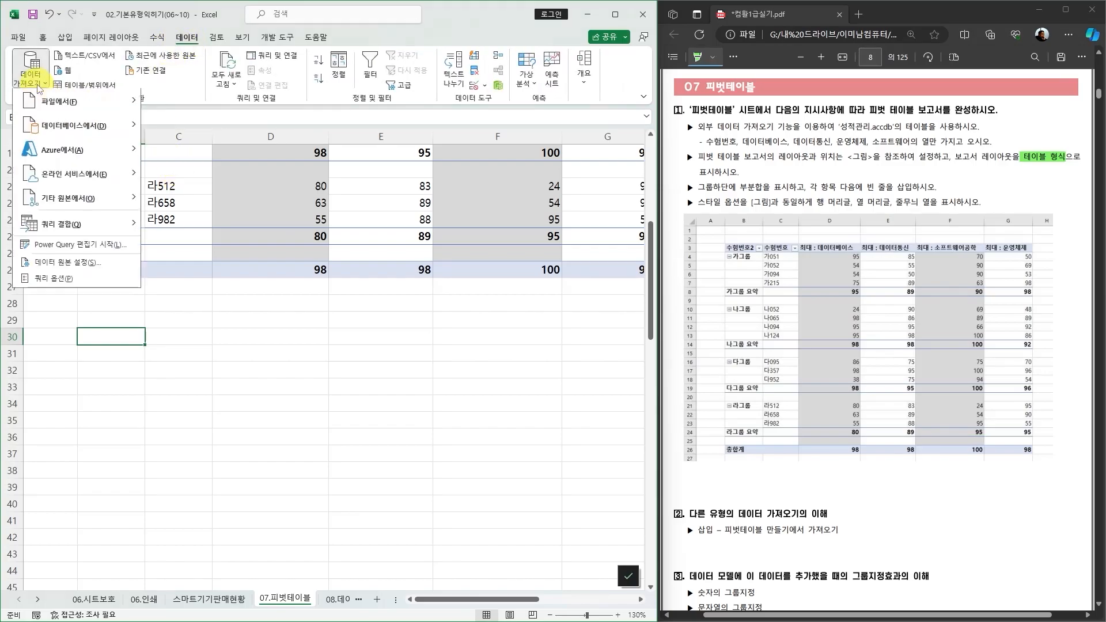
pyautogui.moveTo(81, 104)
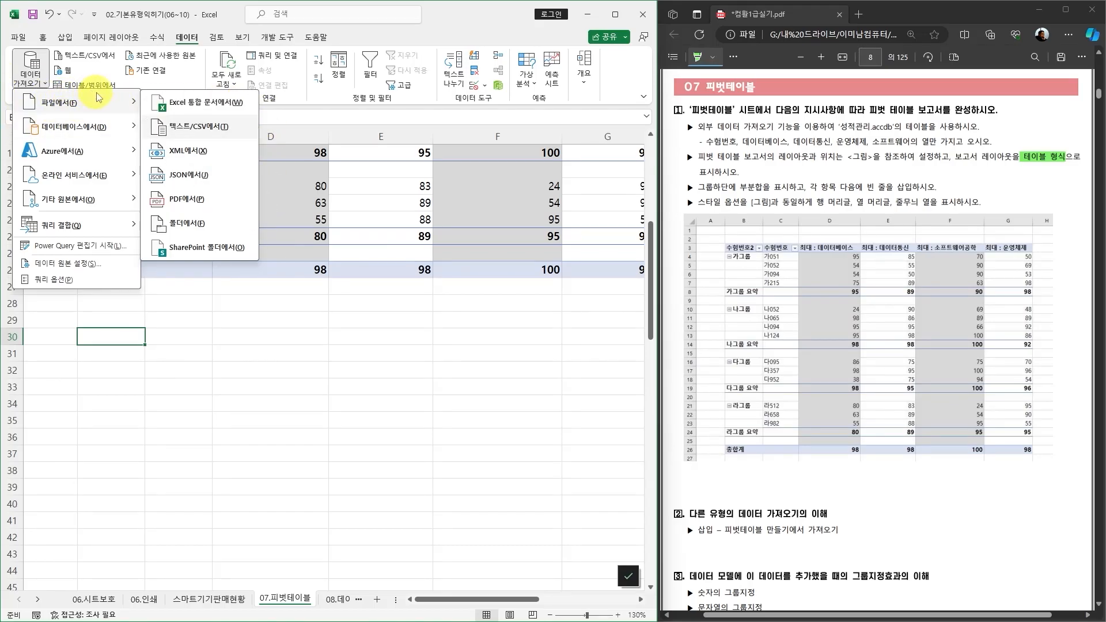
pyautogui.click(196, 104)
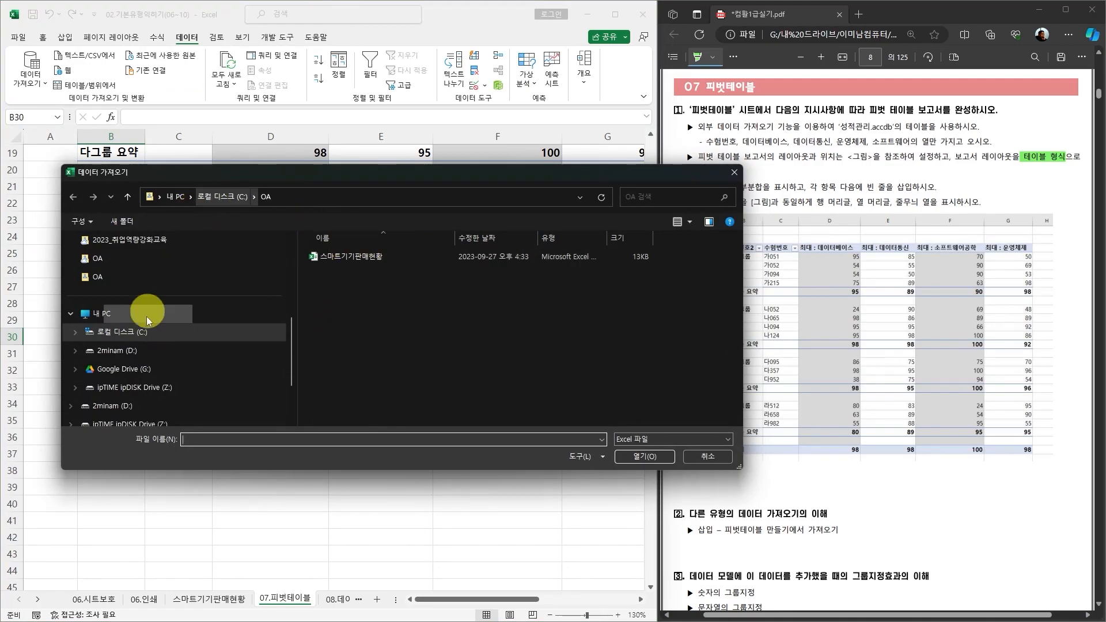
pyautogui.click(360, 256)
pyautogui.click(657, 455)
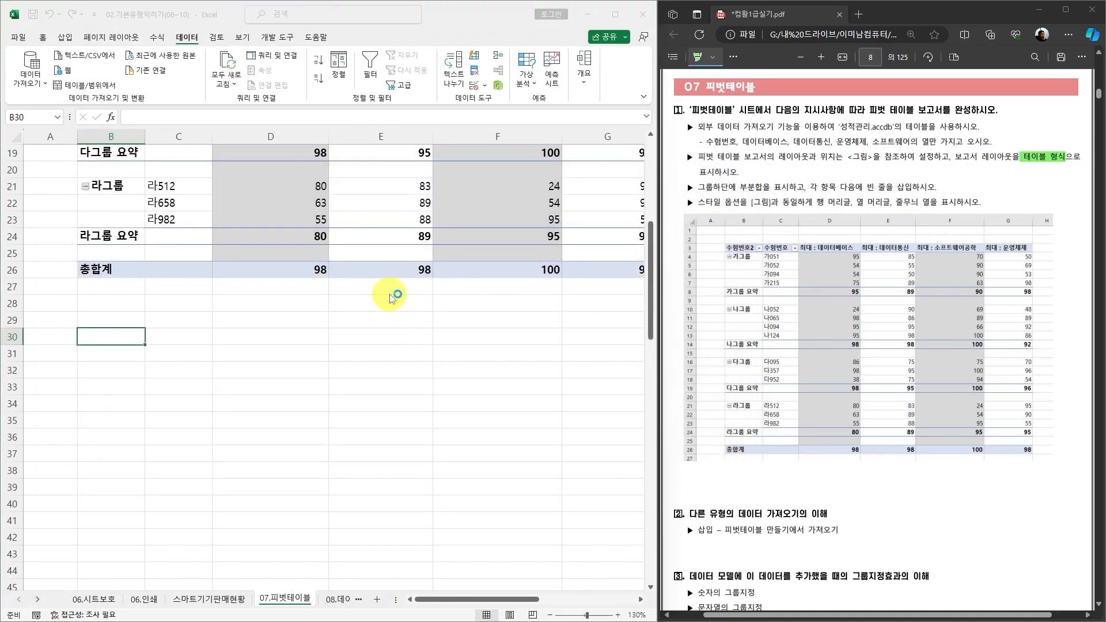
pyautogui.click(364, 222)
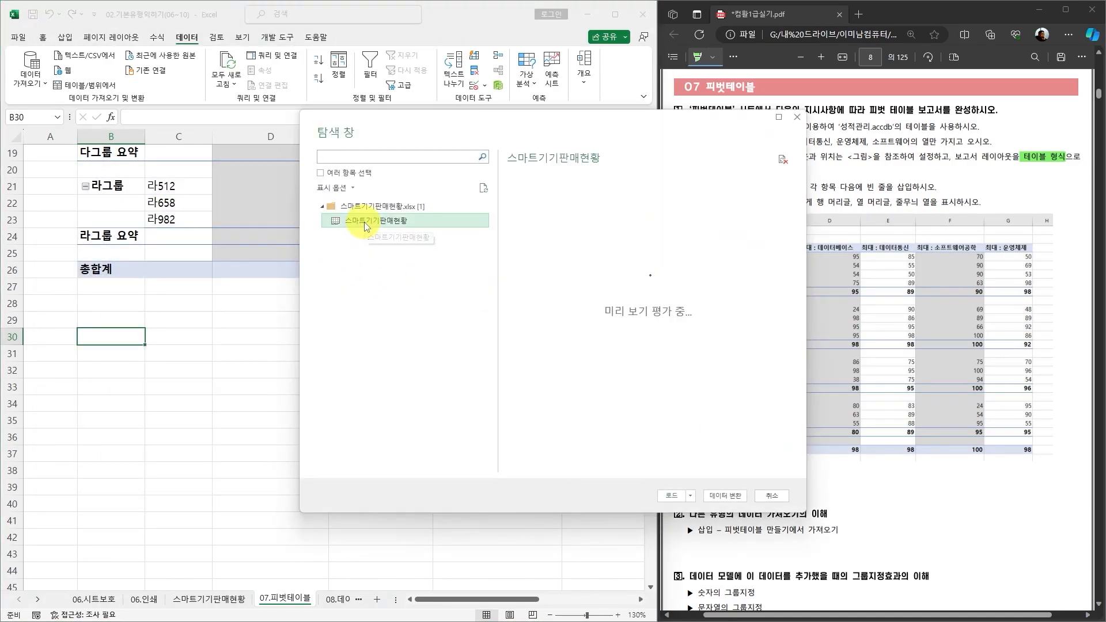
pyautogui.click(725, 496)
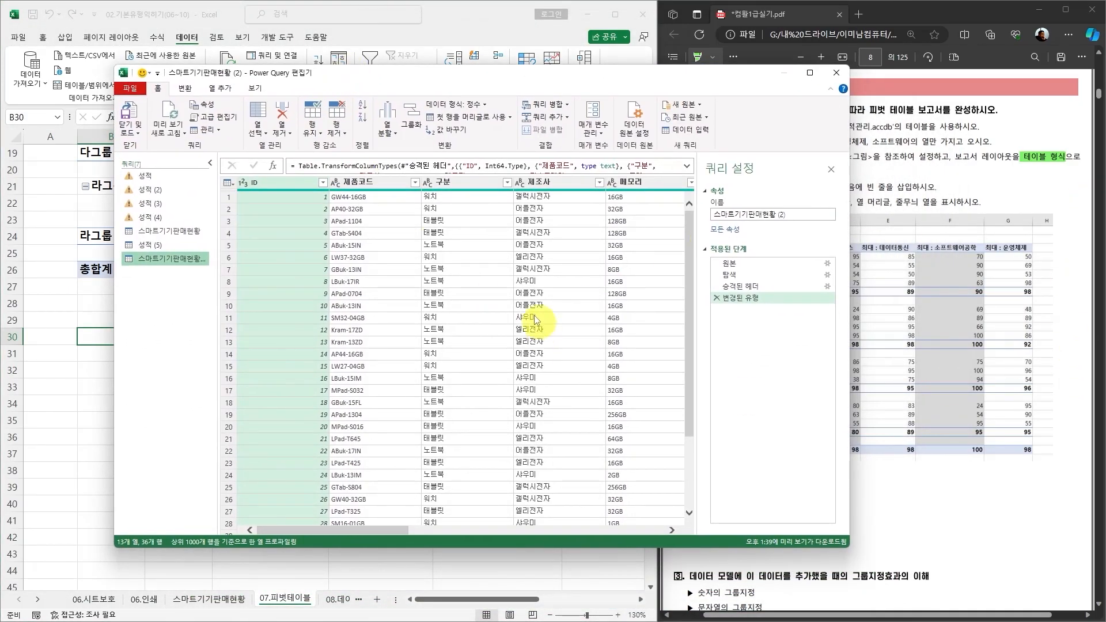
# Step: Keep only the 구분, 디스플레이 and 매출액 columns in the query
pyautogui.click(257, 111)
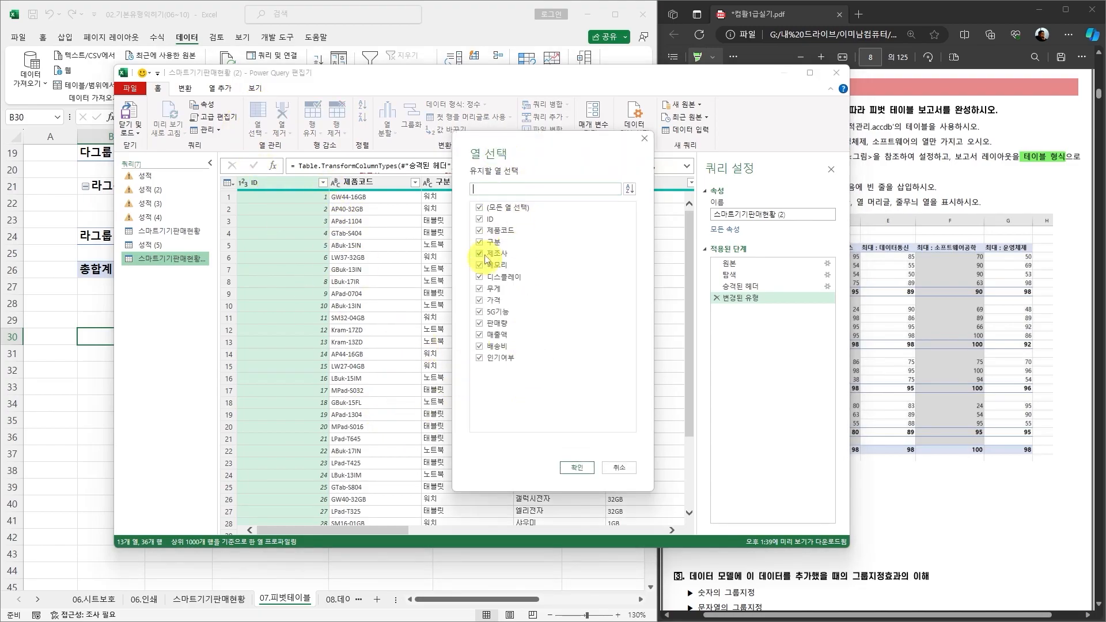
pyautogui.click(478, 207)
pyautogui.click(479, 242)
pyautogui.click(480, 277)
pyautogui.click(479, 335)
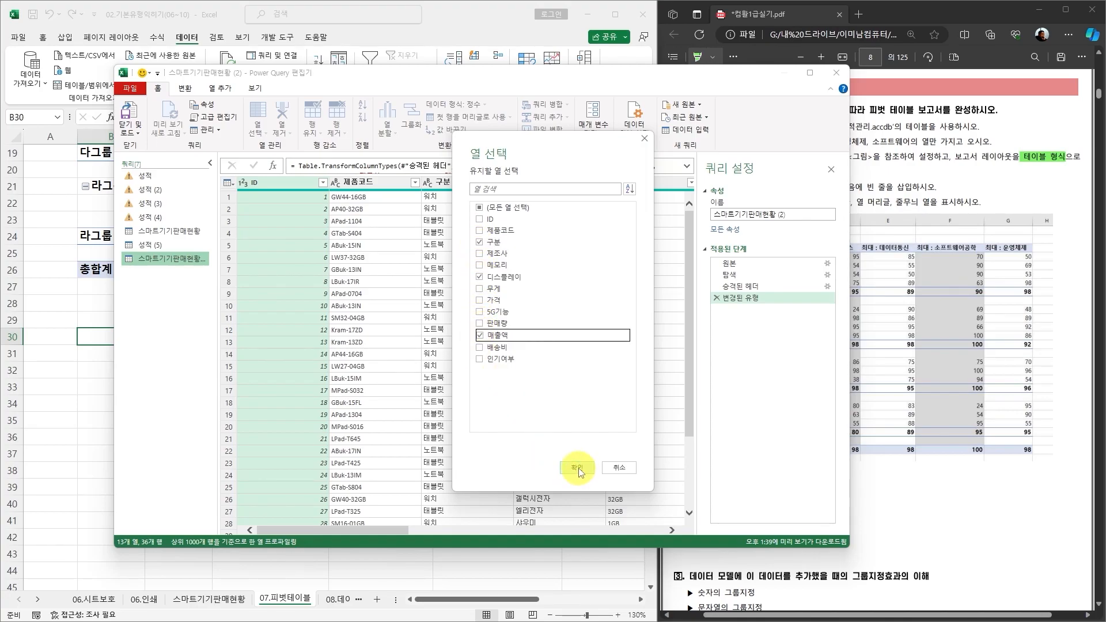
pyautogui.click(579, 470)
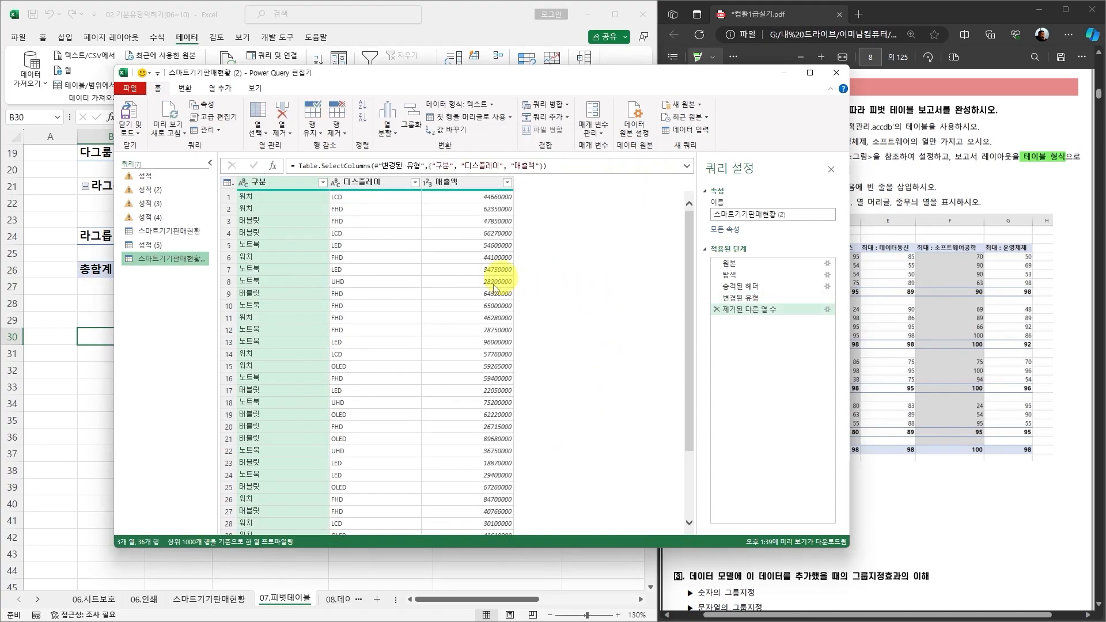
# Step: Close the query editor and load the data as a pivot table report in the existing worksheet at B30
pyautogui.click(132, 136)
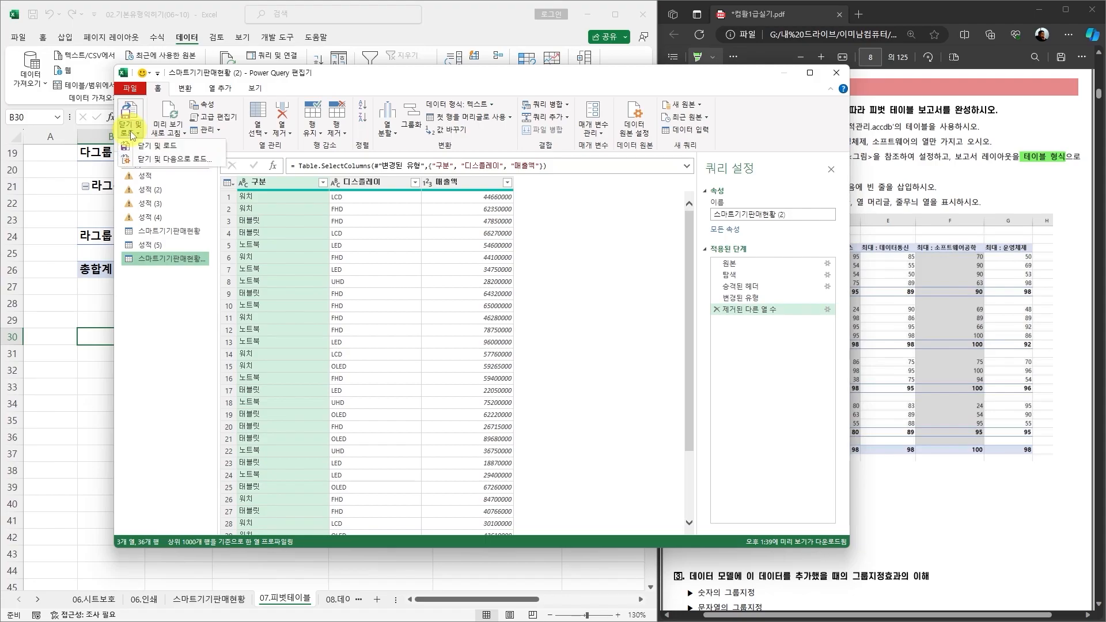
pyautogui.click(171, 159)
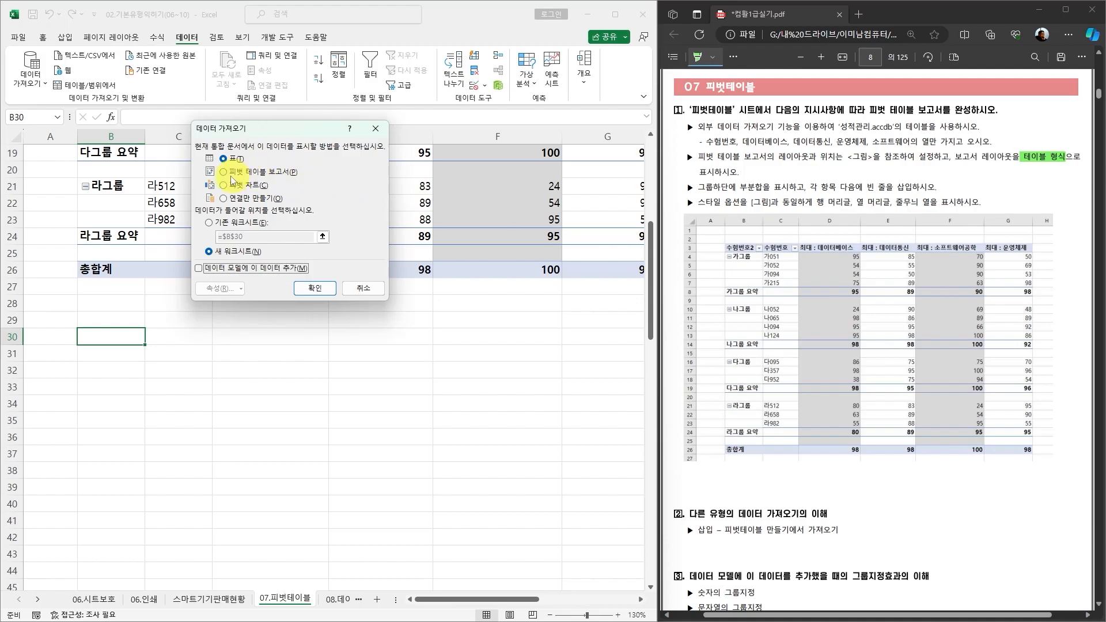
pyautogui.click(225, 172)
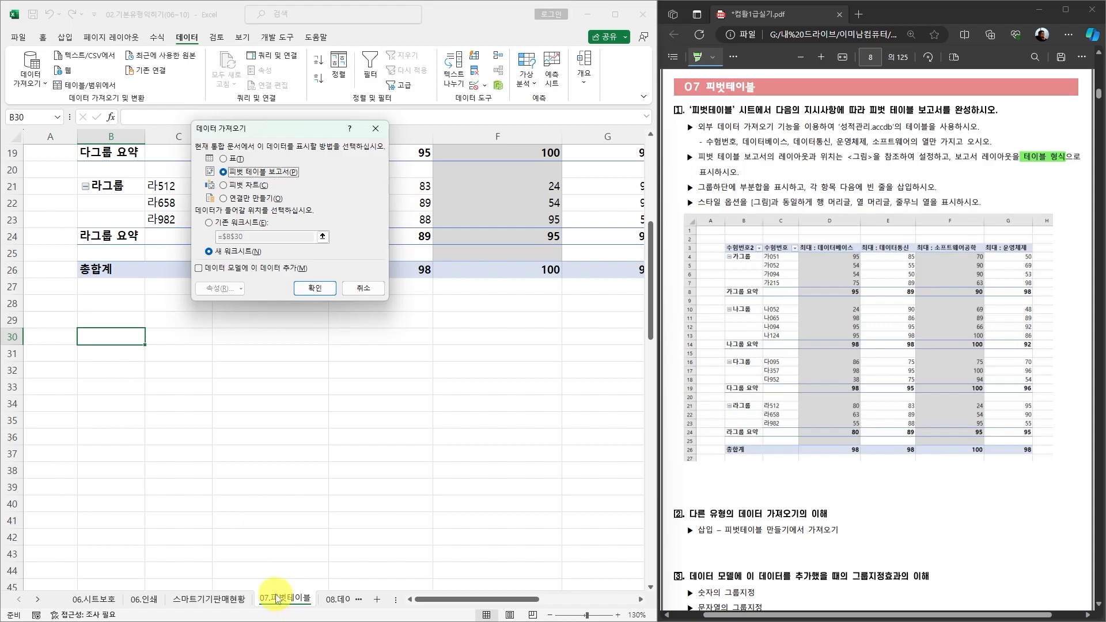
pyautogui.click(210, 225)
pyautogui.click(112, 336)
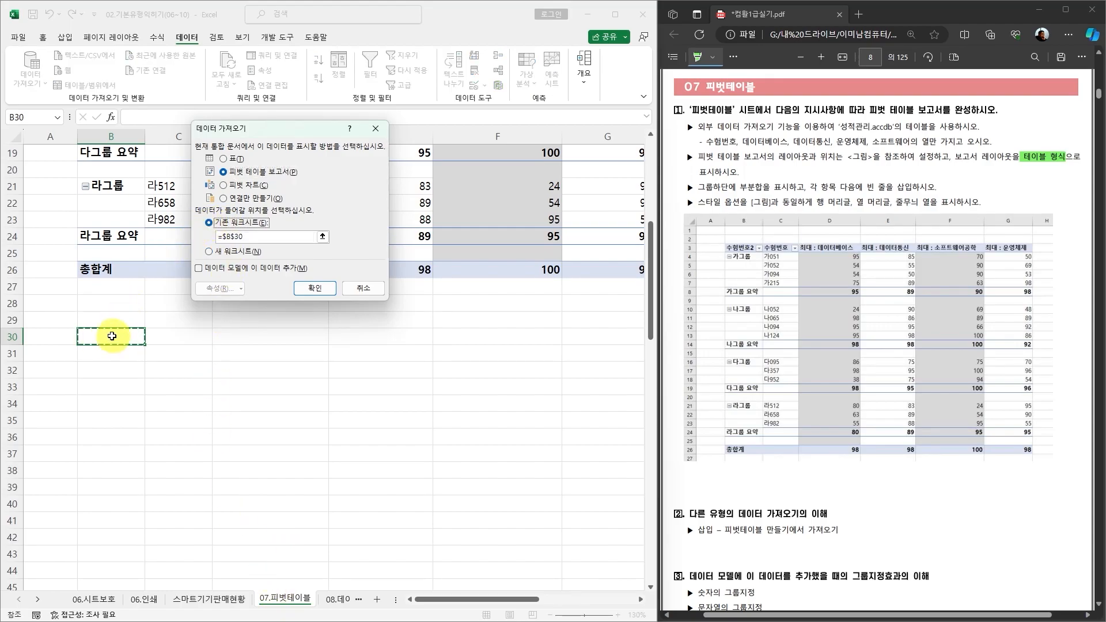
pyautogui.click(319, 288)
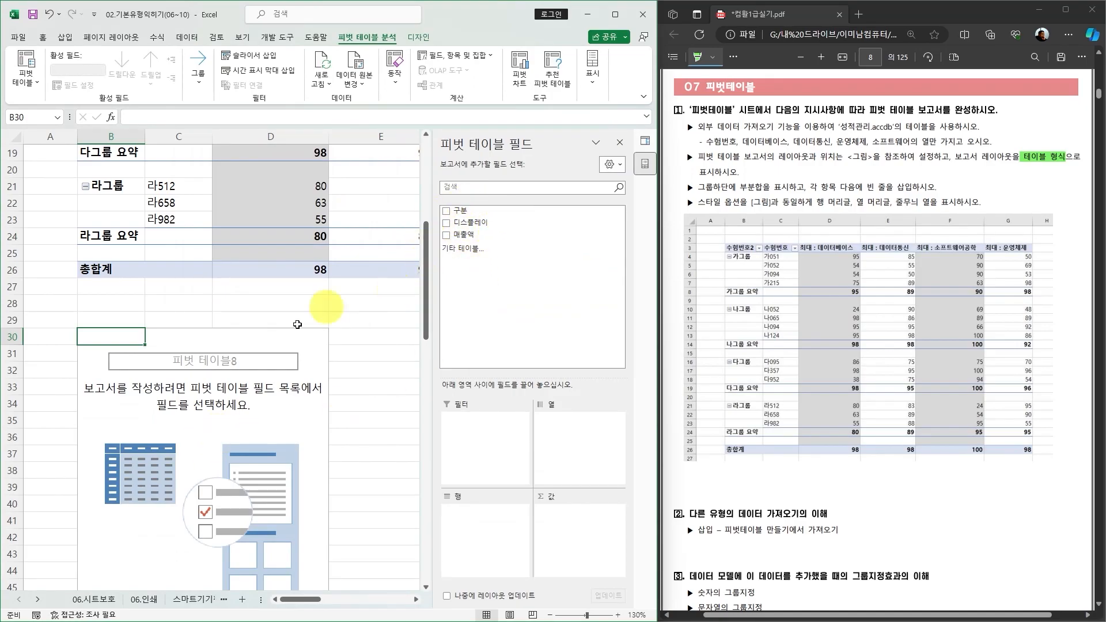
# Step: Select cell B50 below the empty pivot table that starts at B30
pyautogui.scroll(-2, 234, 454)
pyautogui.scroll(-2, 234, 453)
pyautogui.click(126, 471)
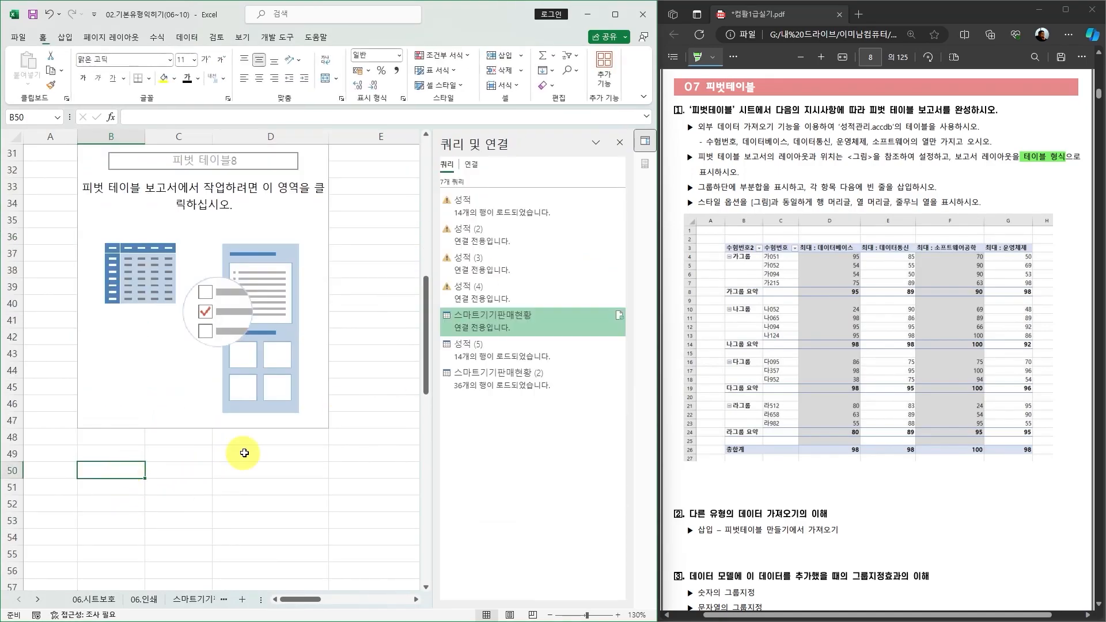
# Step: Preview the comma-delimited file 스마트기기판매현황.csv in C:\OA as an import source without loading it
pyautogui.click(186, 39)
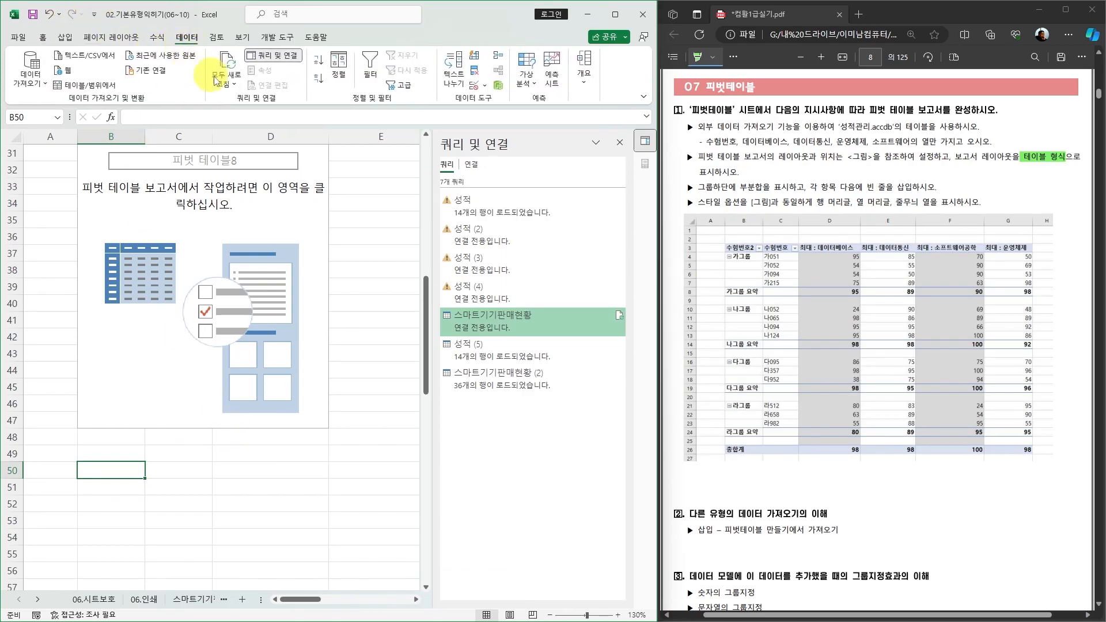
pyautogui.click(35, 92)
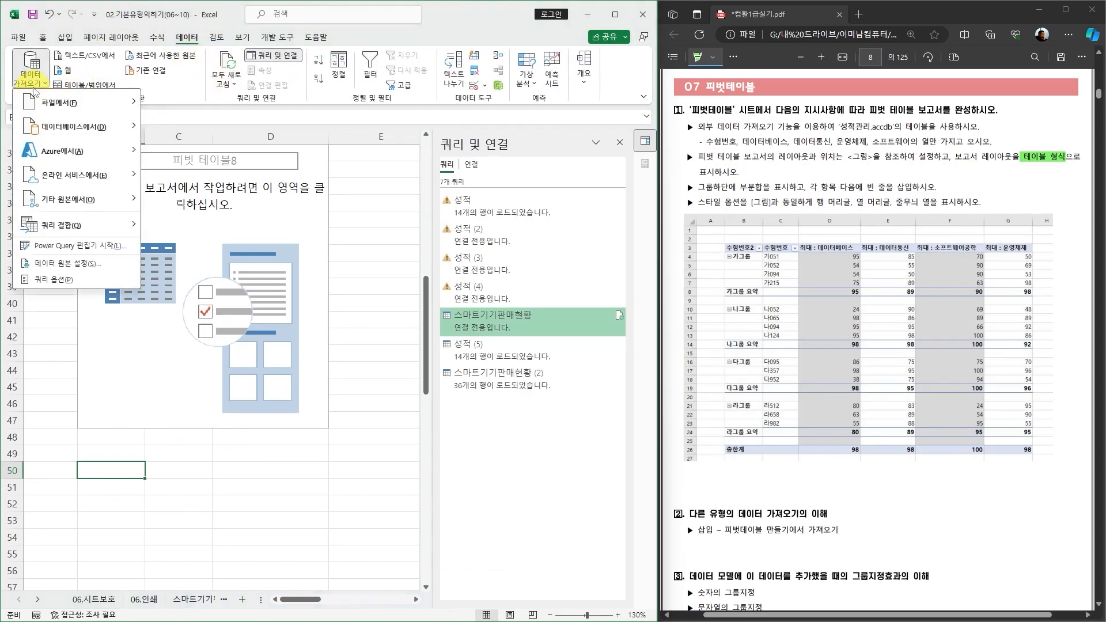
pyautogui.moveTo(63, 103)
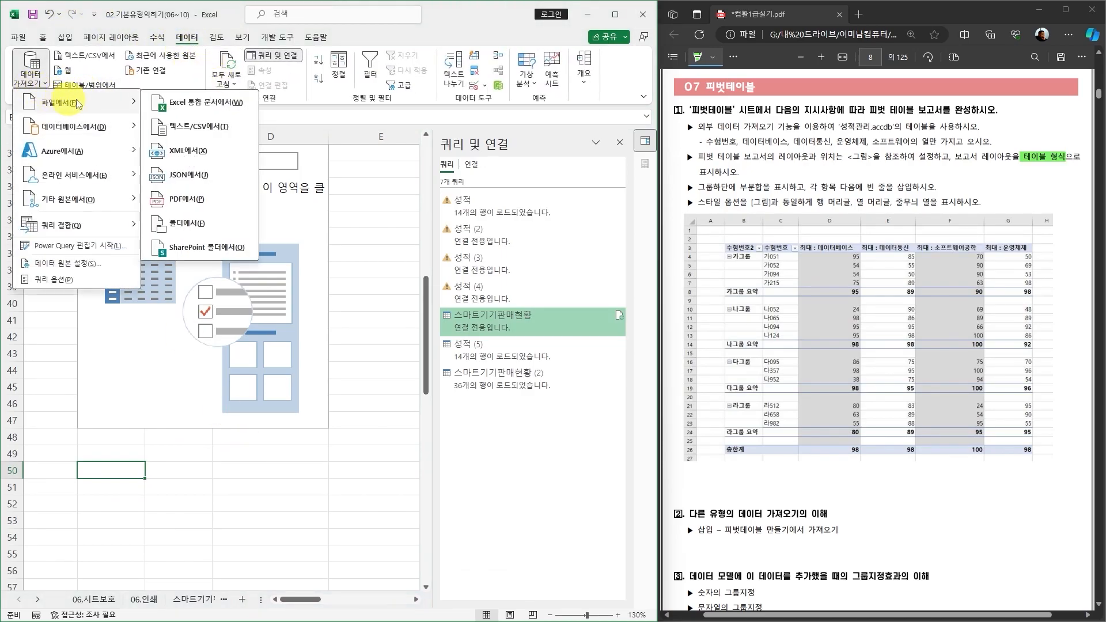
pyautogui.click(193, 130)
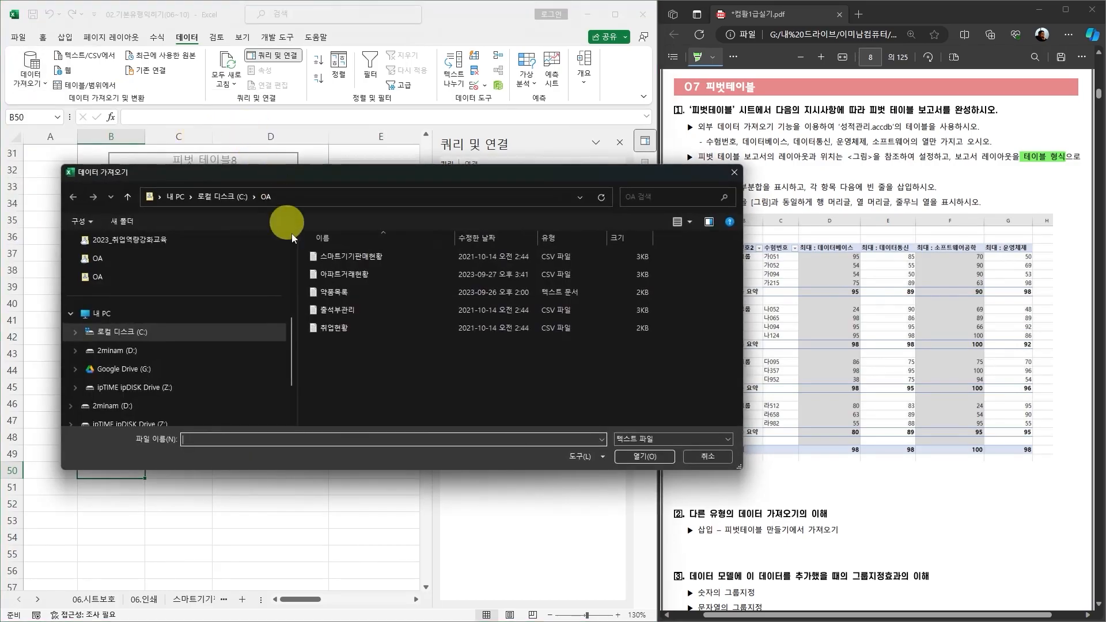
pyautogui.click(337, 257)
pyautogui.click(641, 457)
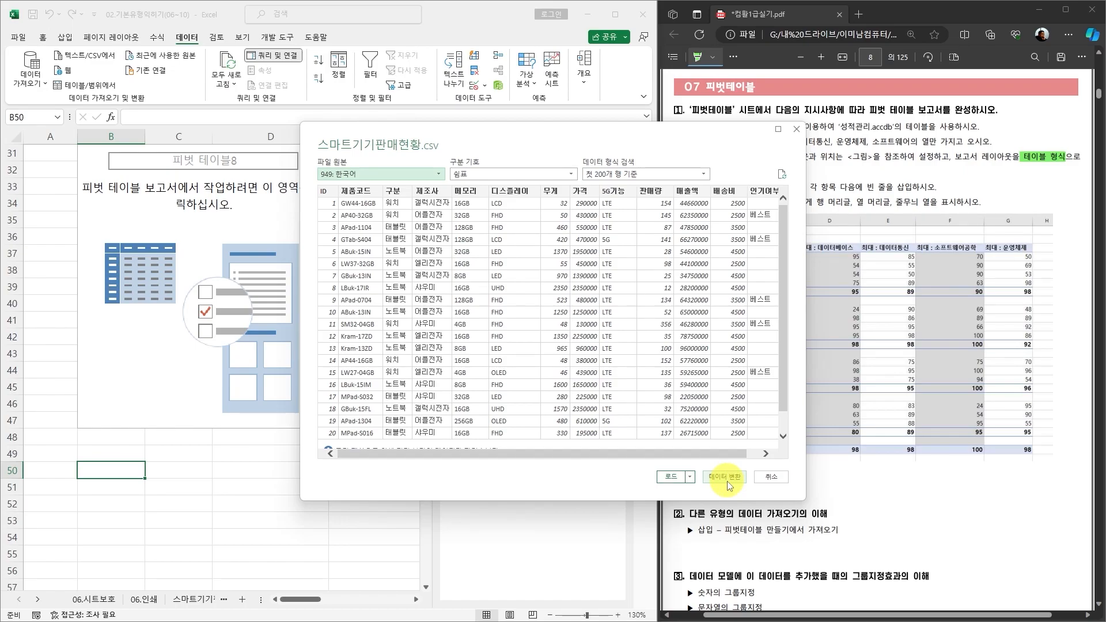
pyautogui.click(772, 481)
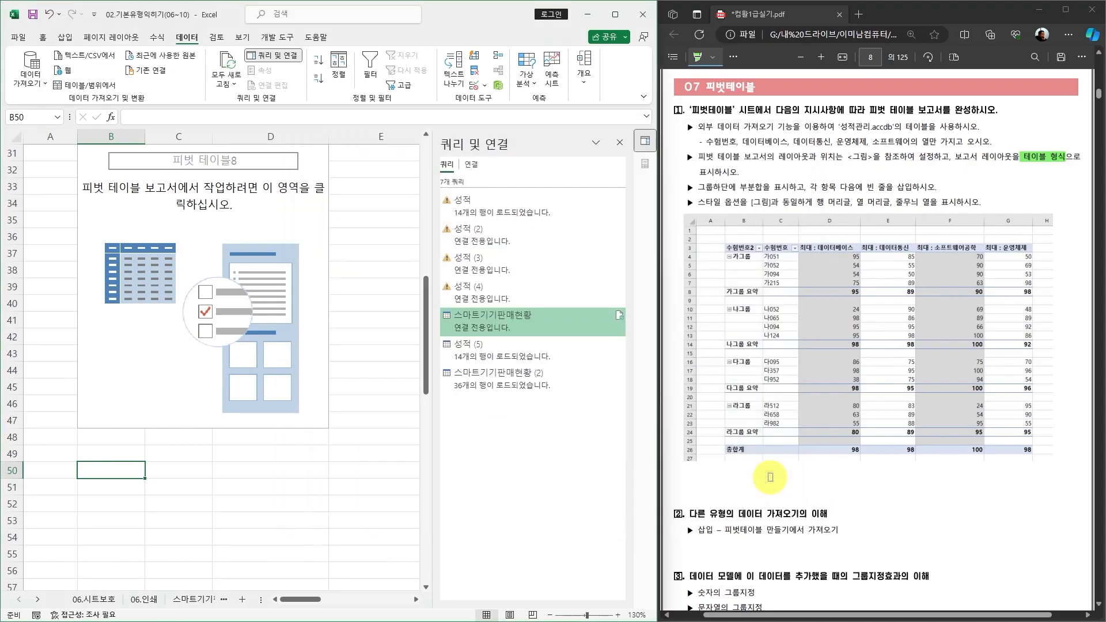
# Step: Close the 쿼리 및 연결 pane and start a Microsoft Query import with the MS Access Database* data source
pyautogui.click(619, 141)
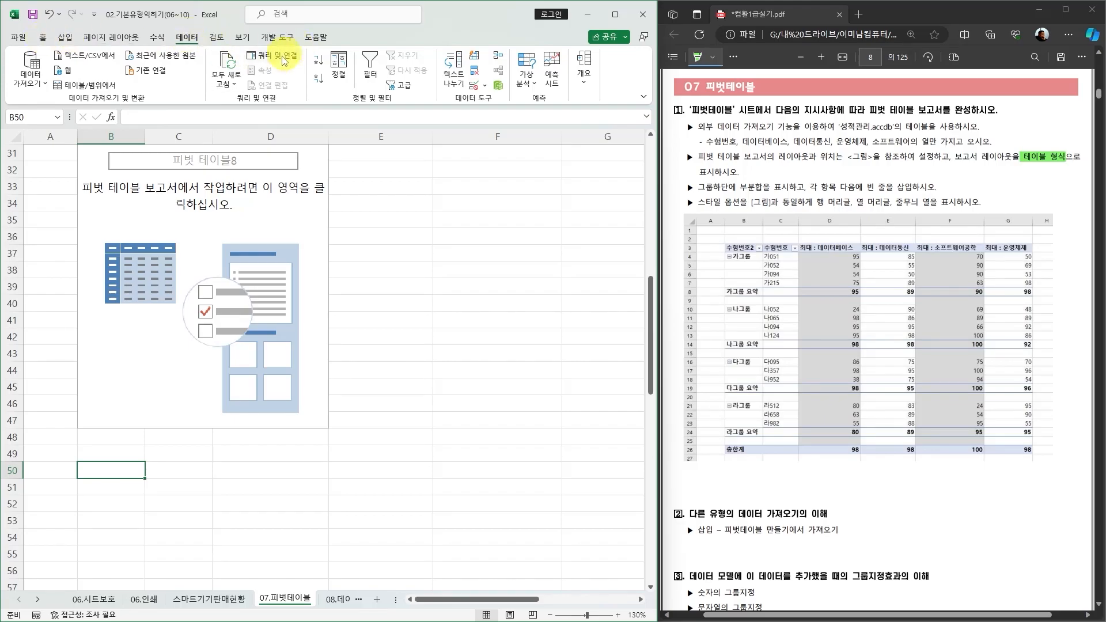
pyautogui.click(32, 86)
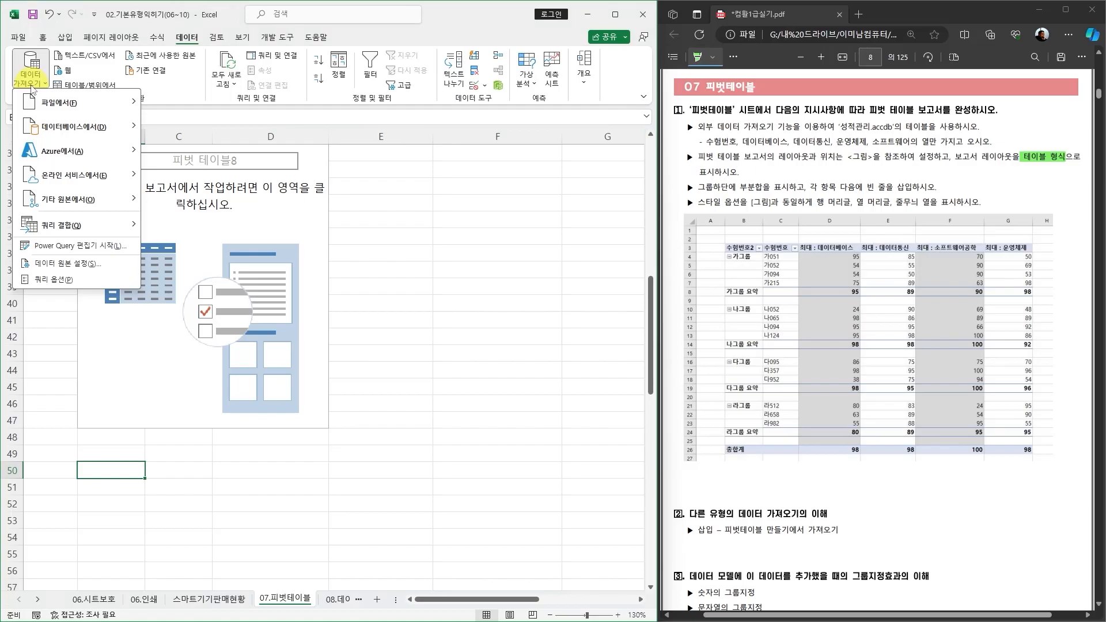
pyautogui.moveTo(73, 206)
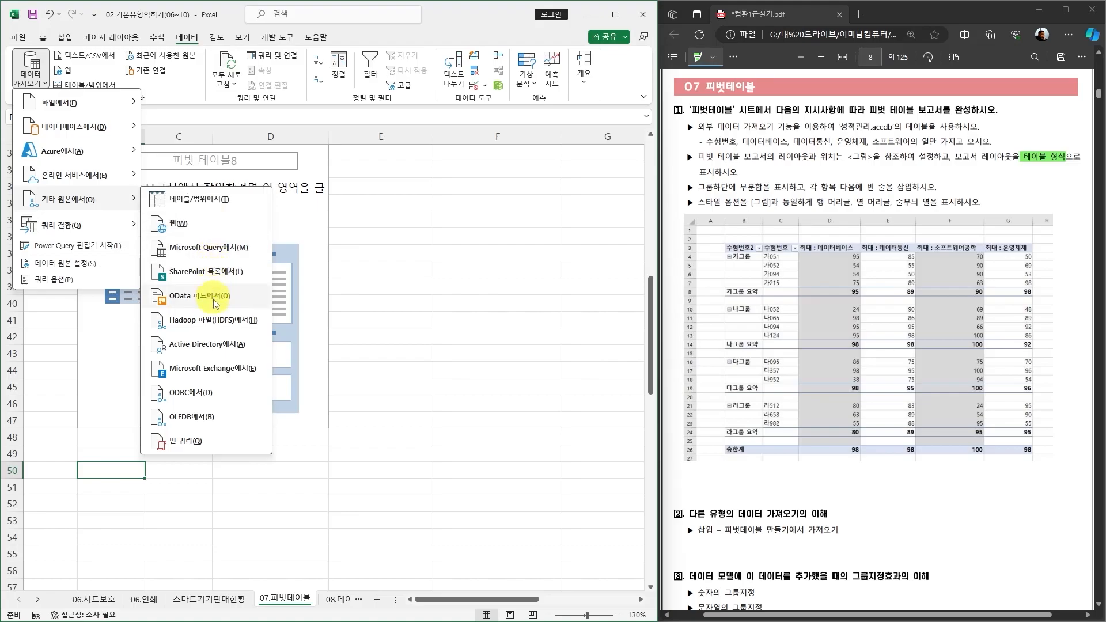
pyautogui.click(218, 249)
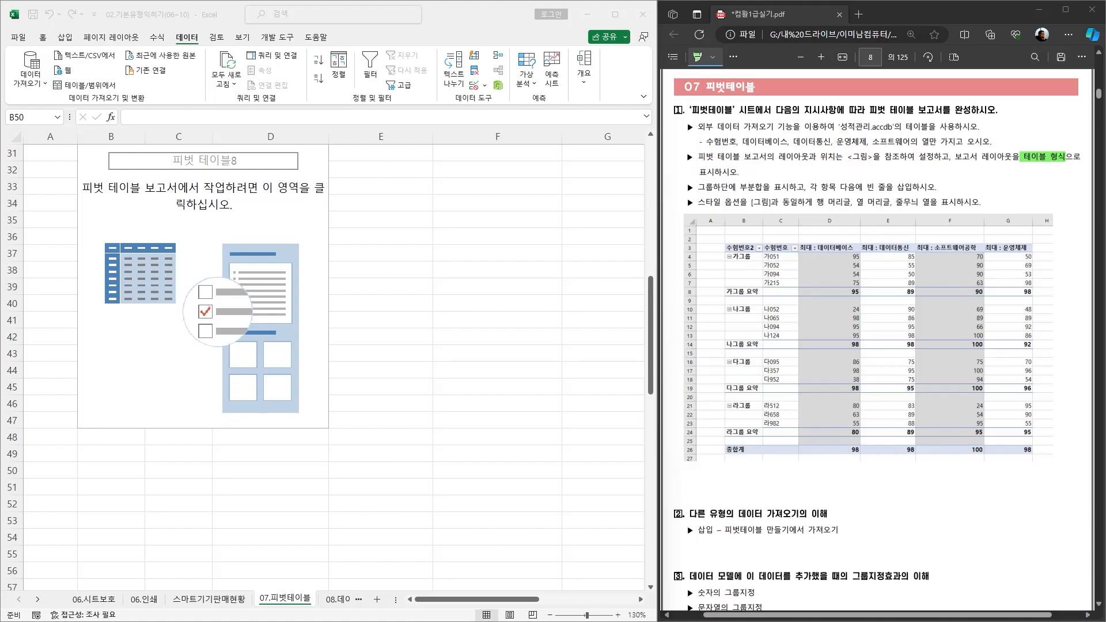
pyautogui.moveTo(737, 265); pyautogui.dragTo(306, 185)
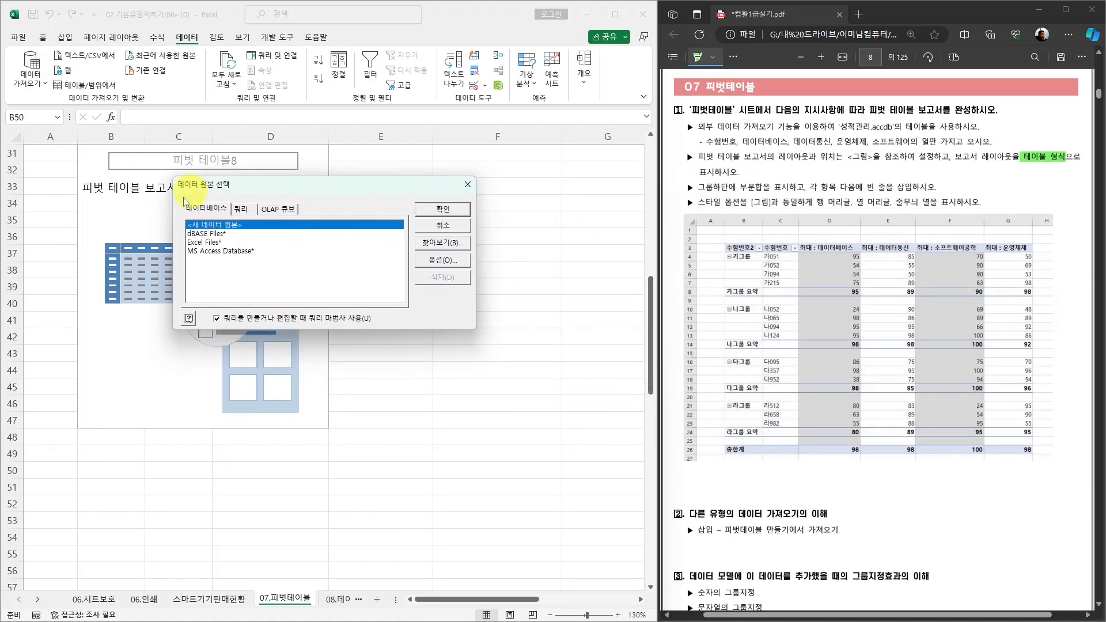
pyautogui.click(229, 252)
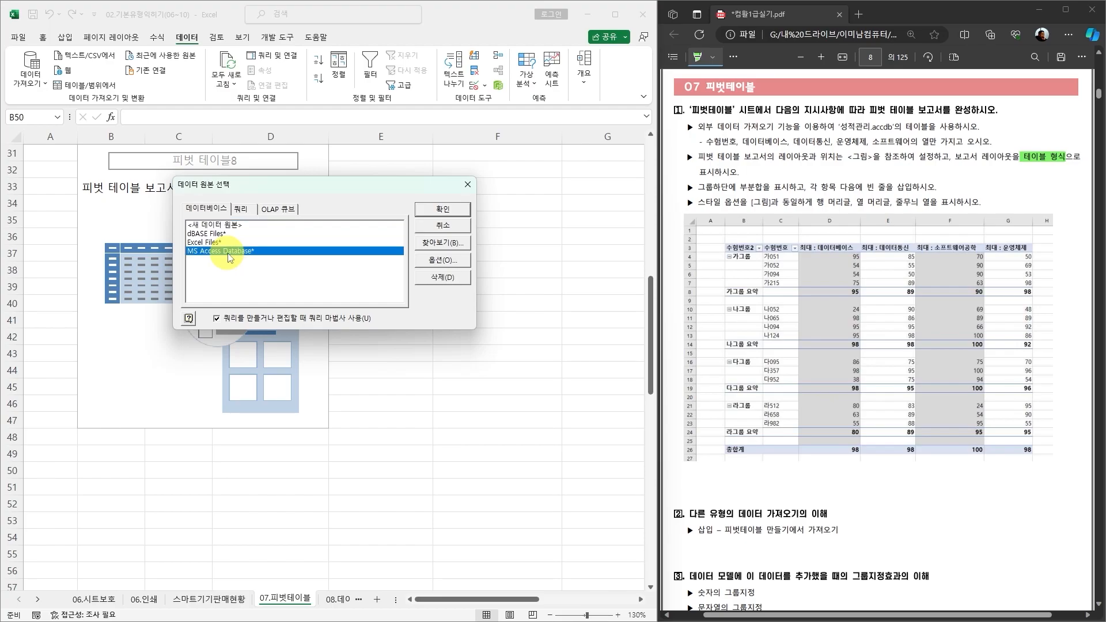
pyautogui.click(442, 210)
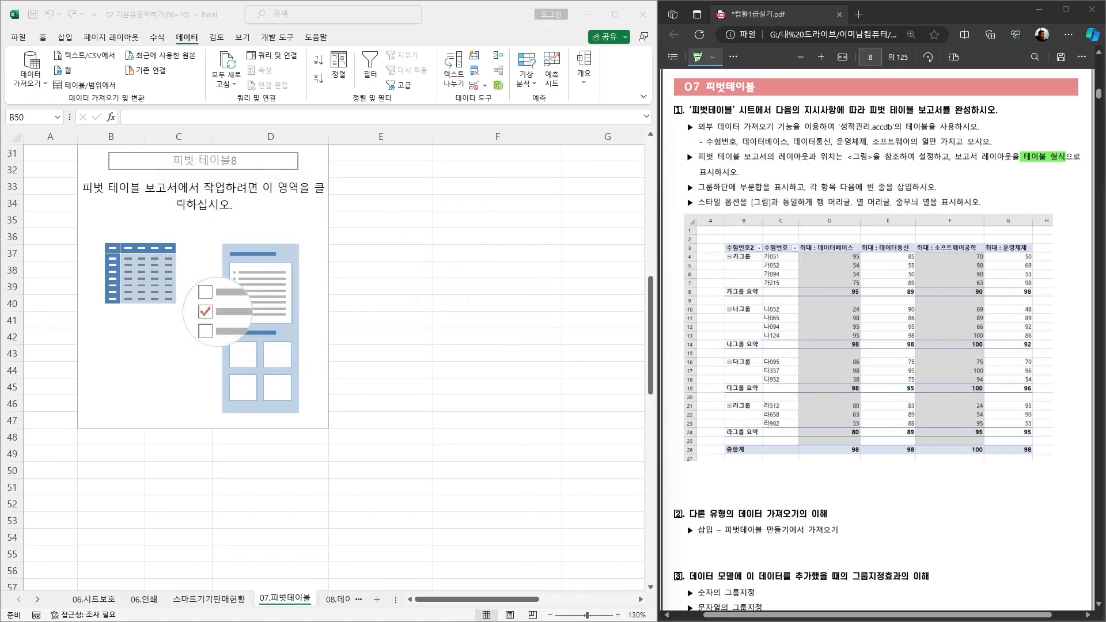
# Step: Choose 성적관리.accdb in the C:\OA folder as the database for the query
pyautogui.moveTo(395, 185); pyautogui.dragTo(230, 167)
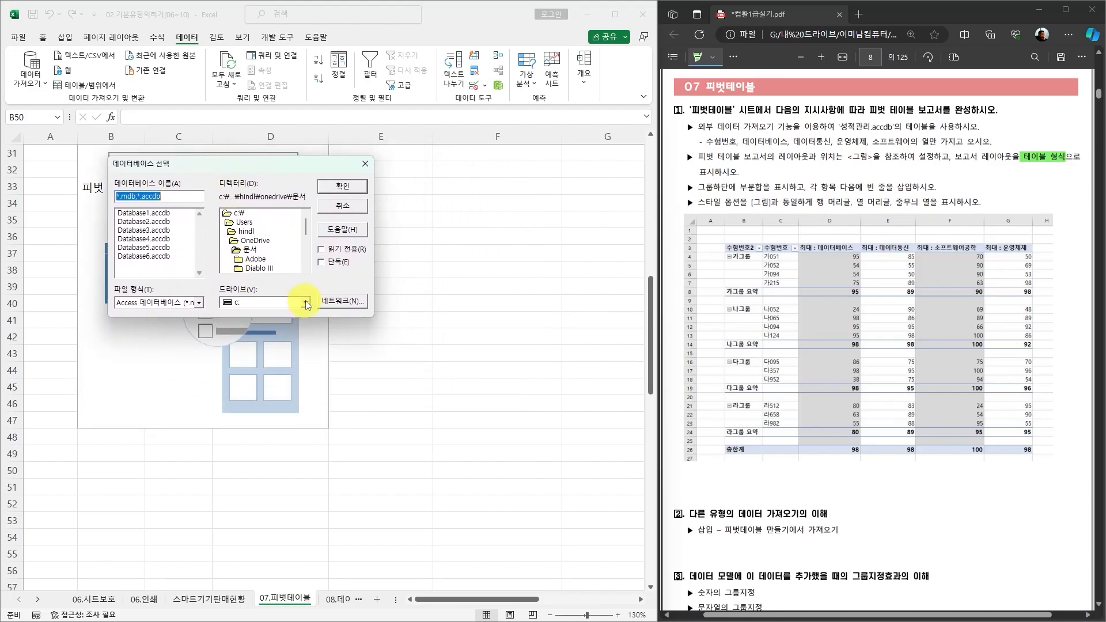
pyautogui.doubleClick(239, 214)
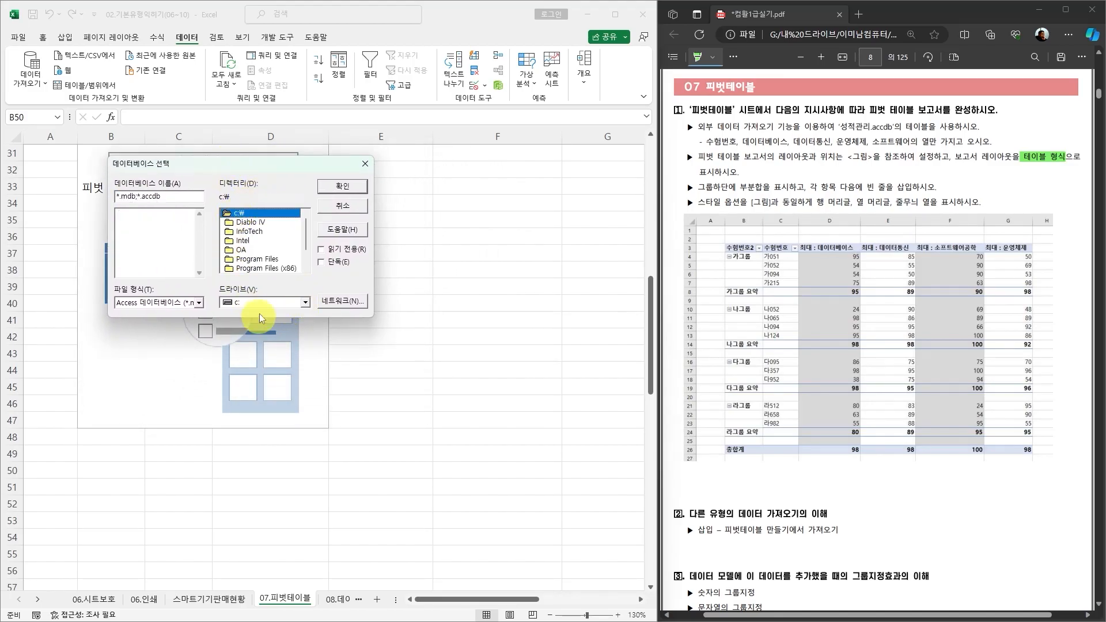
pyautogui.doubleClick(241, 249)
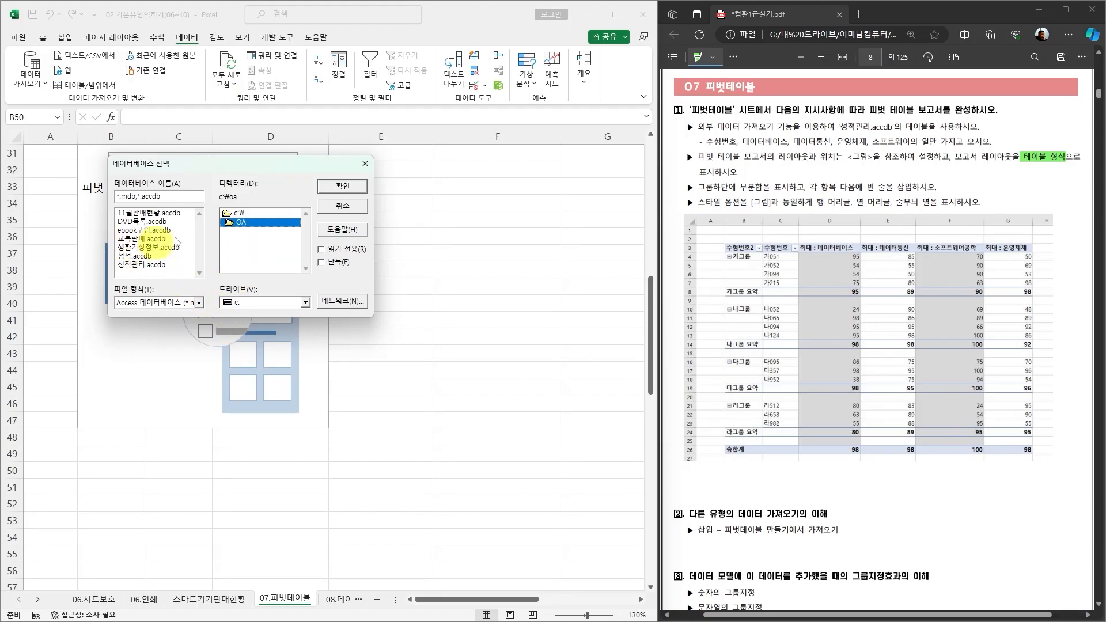
pyautogui.click(132, 265)
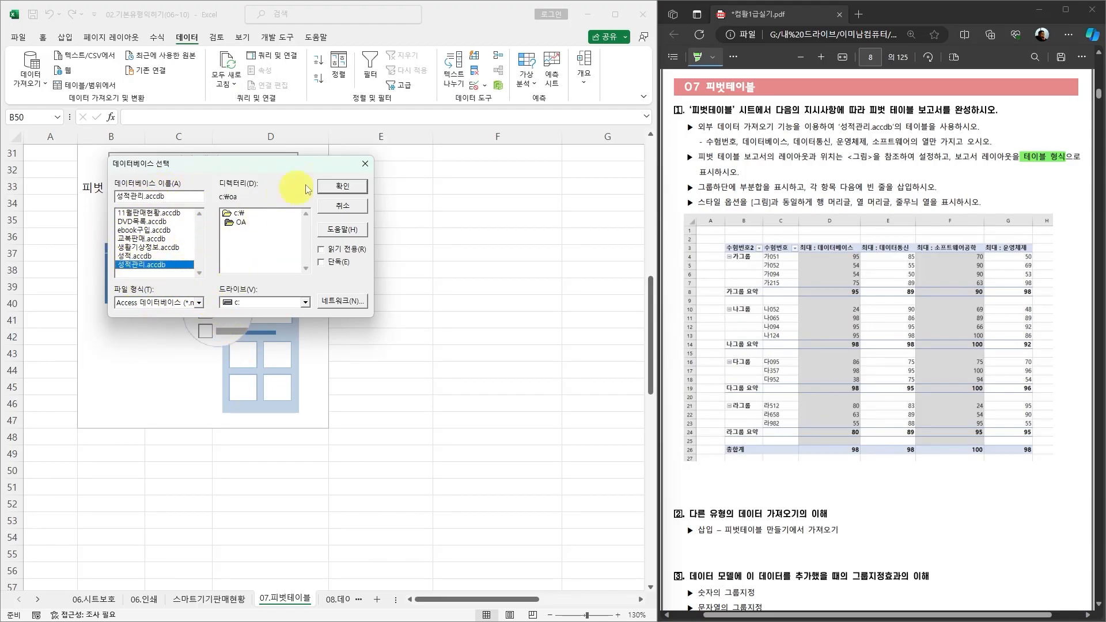
pyautogui.click(337, 187)
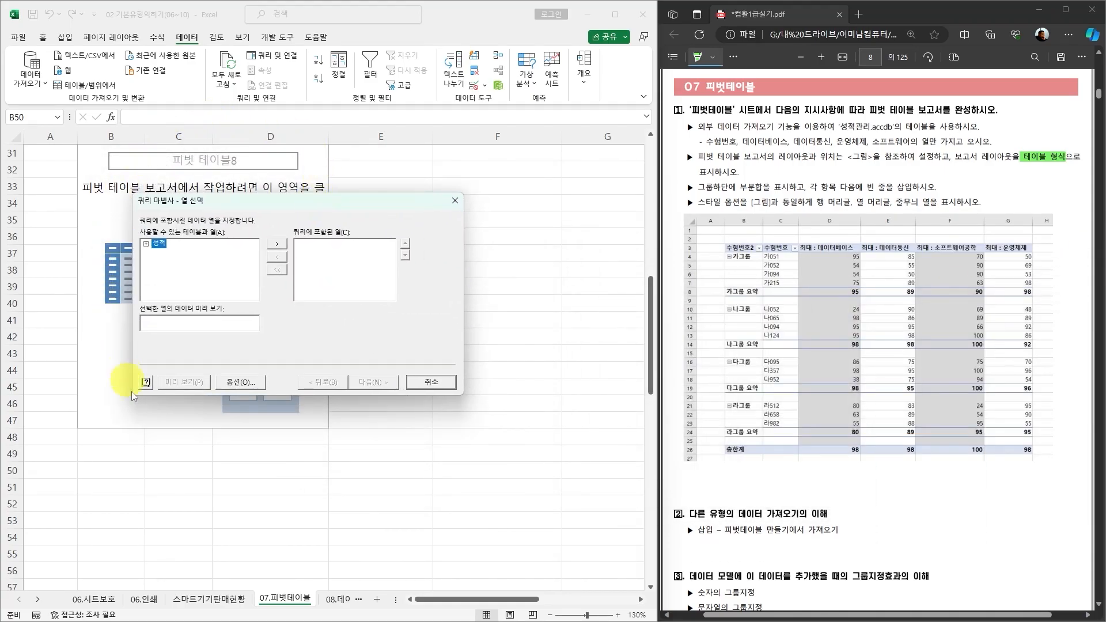
# Step: Include the 수험번호, 데이터베이스, 데이터통신, 운영체제 and 소프트웨어공학 columns of the 성적 table in the query
pyautogui.click(146, 244)
pyautogui.doubleClick(176, 252)
pyautogui.click(182, 270)
pyautogui.doubleClick(182, 272)
pyautogui.doubleClick(182, 272)
pyautogui.doubleClick(182, 272)
pyautogui.doubleClick(182, 272)
pyautogui.click(372, 383)
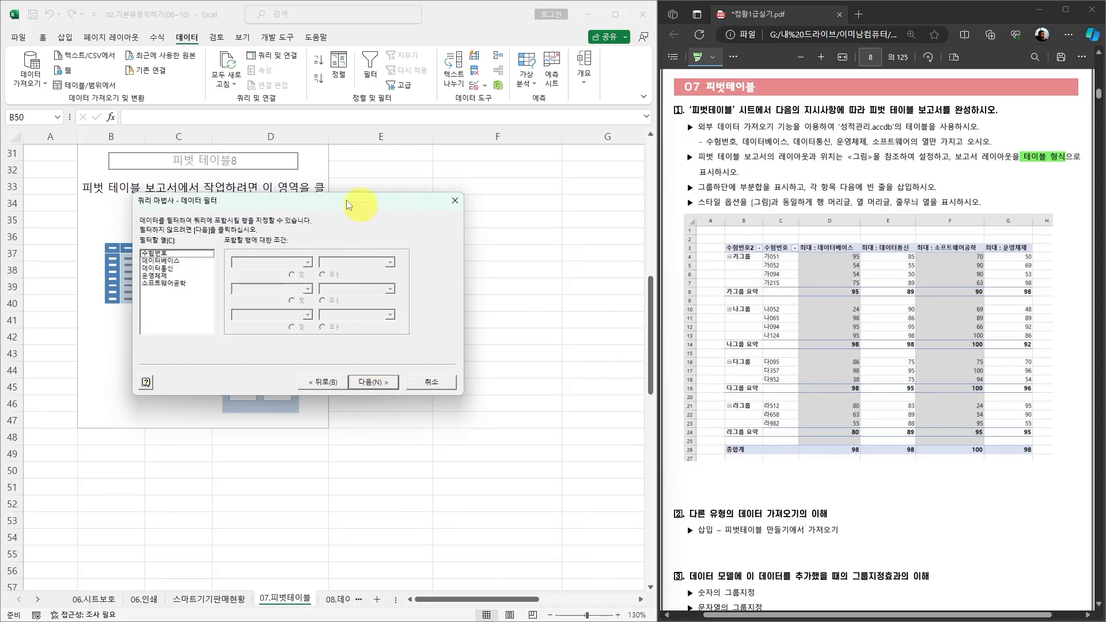
# Step: Finish the query without filter or sort conditions and return the data to Excel as a pivot table report at B50
pyautogui.click(374, 383)
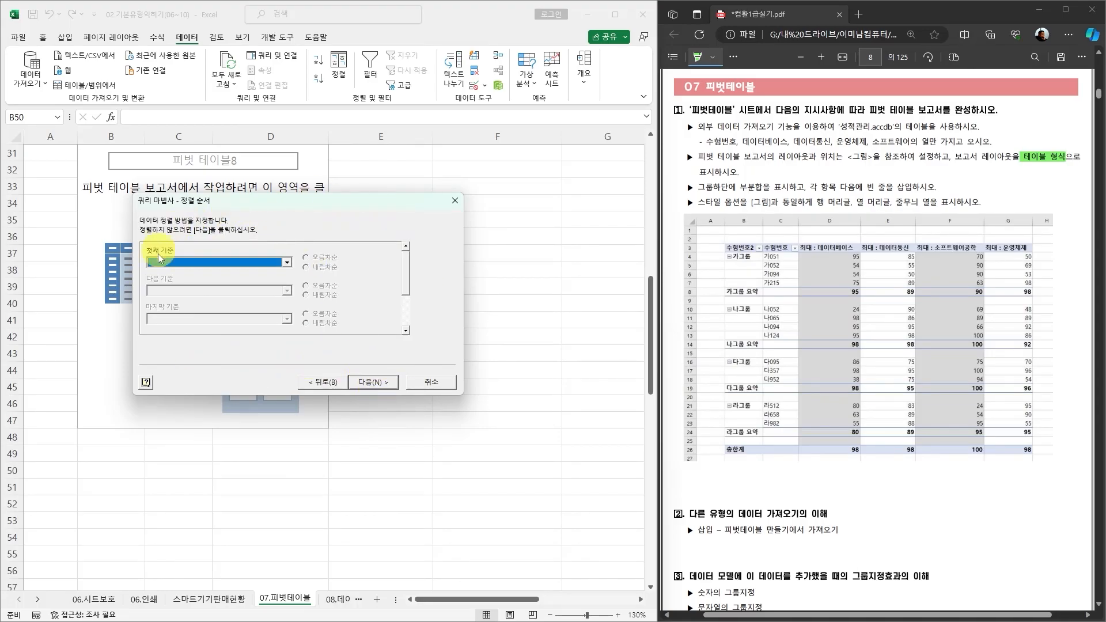
pyautogui.click(374, 383)
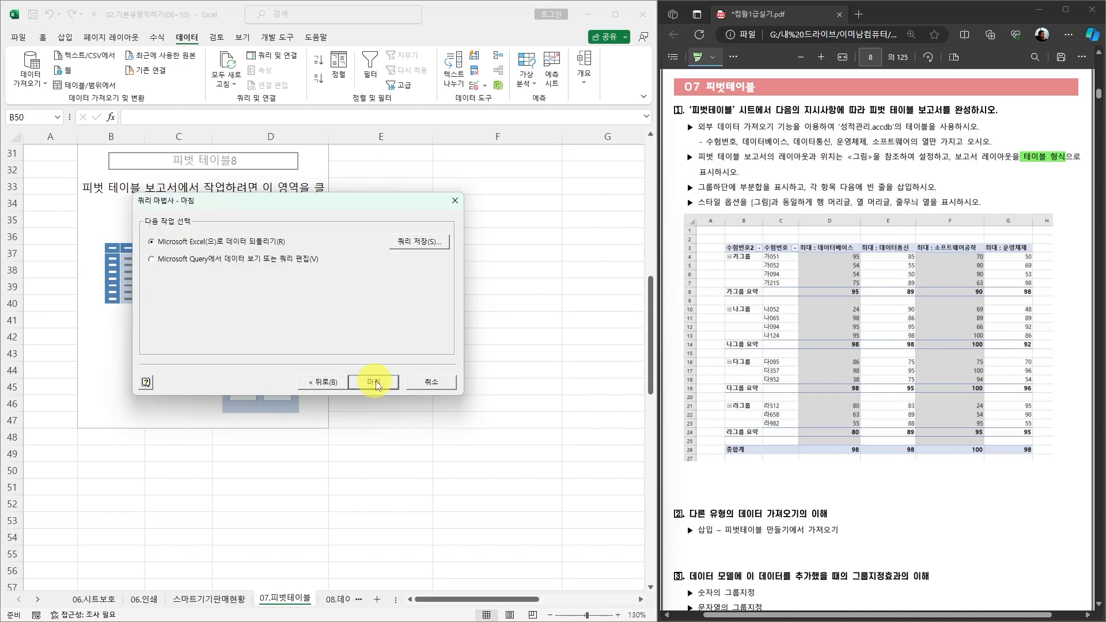
pyautogui.click(370, 383)
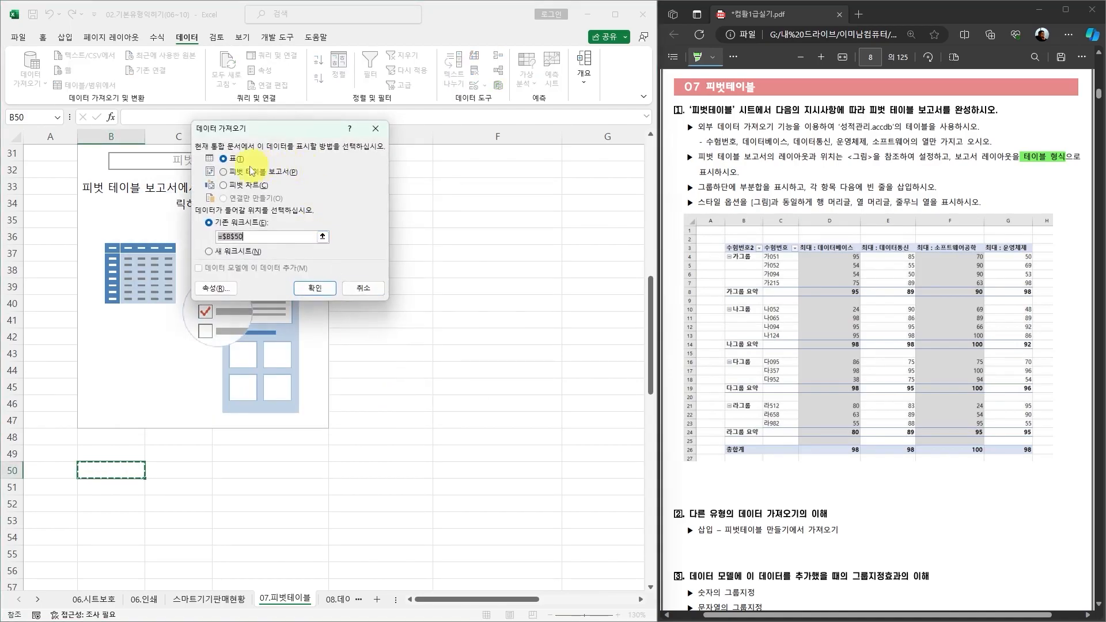
pyautogui.click(223, 172)
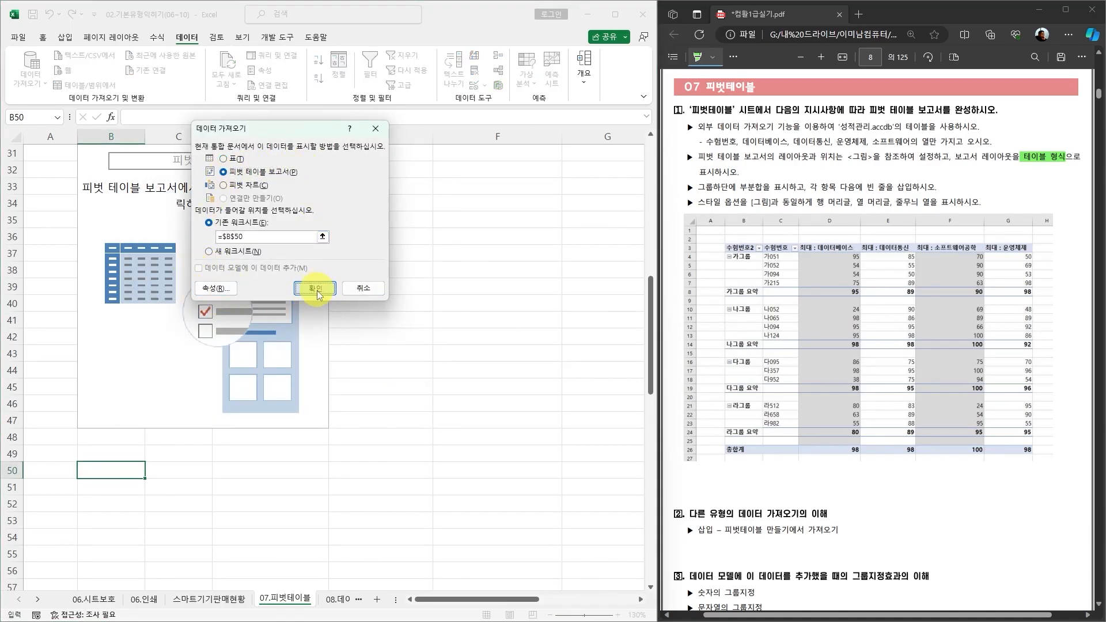
pyautogui.click(316, 289)
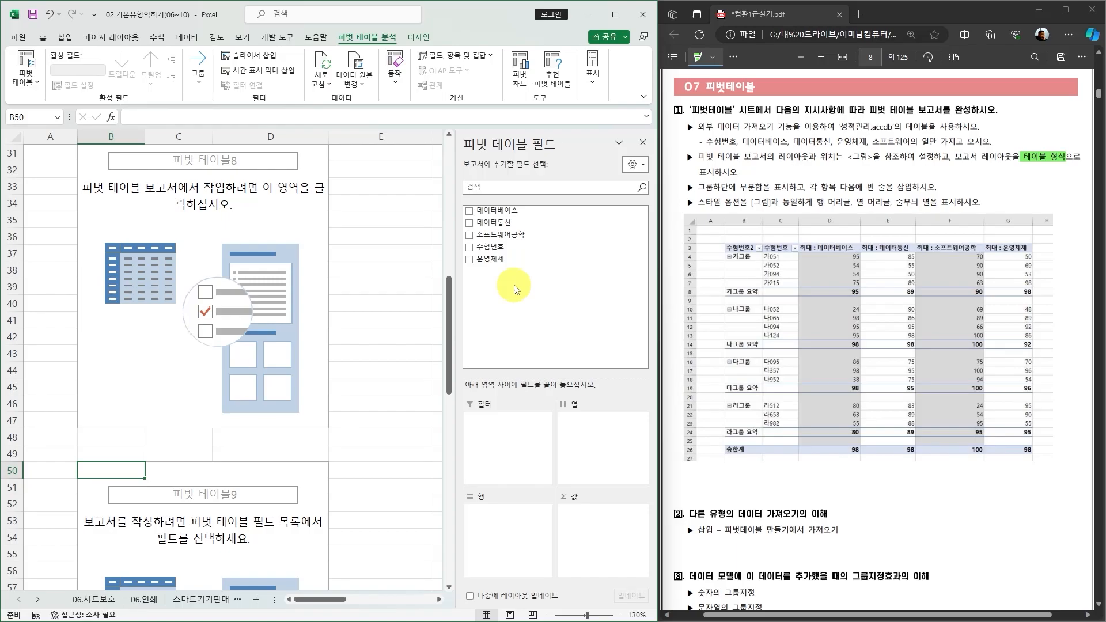
# Step: Select cell B70 below the pivot table at B50 as the location for another pivot table
pyautogui.scroll(-9, 242, 387)
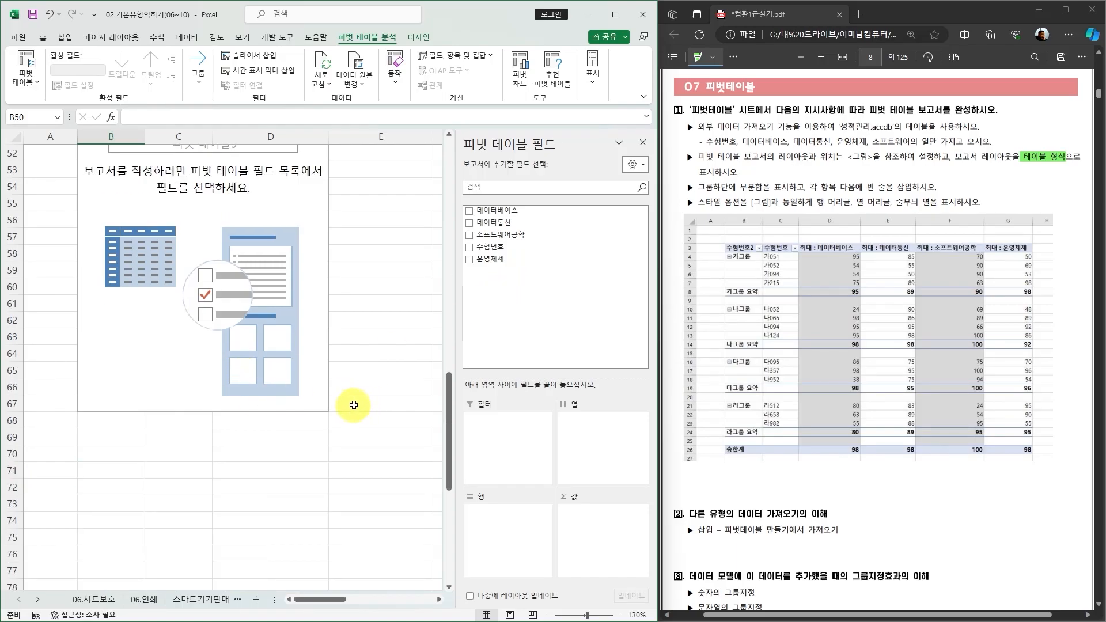
pyautogui.click(112, 354)
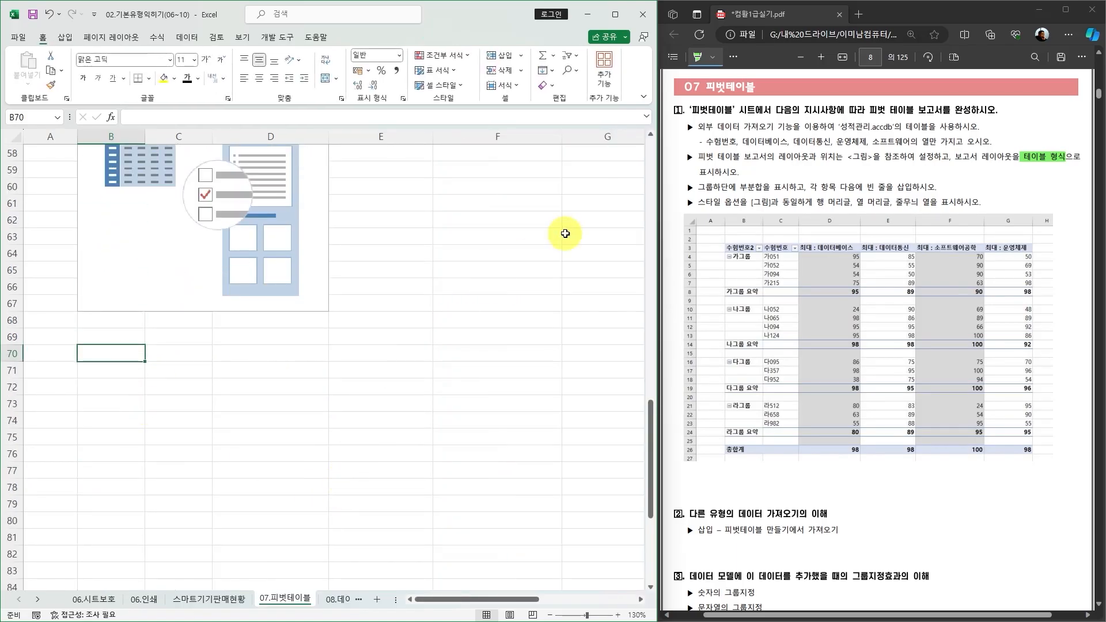
pyautogui.click(65, 37)
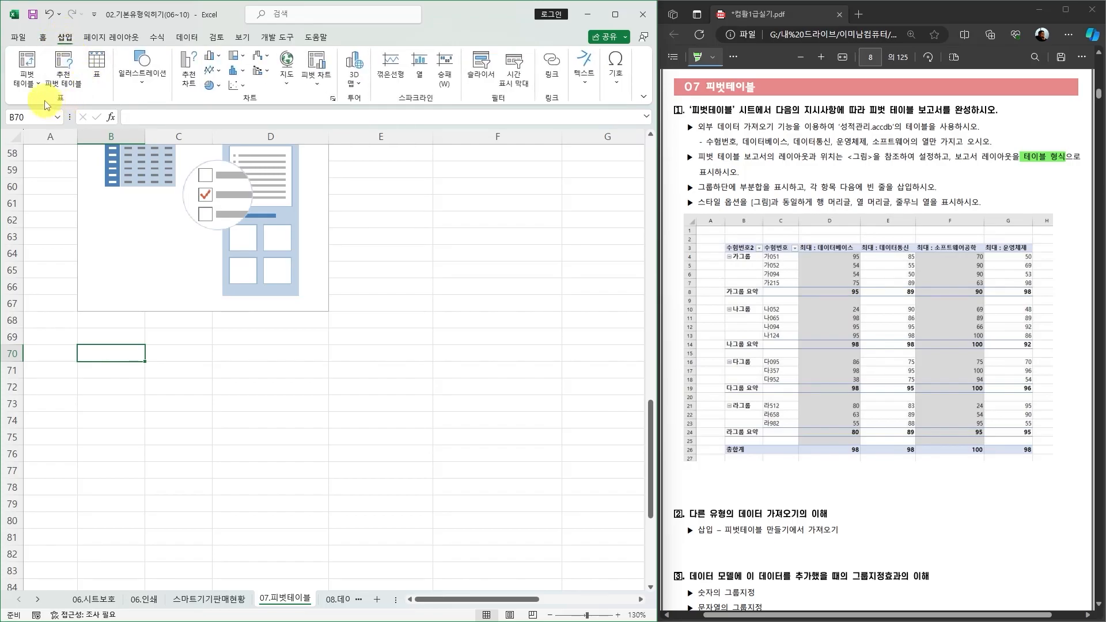
# Step: Look at the data table on the 스마트기기판매현황 sheet and return to the 07.피벗테이블 sheet
pyautogui.click(32, 87)
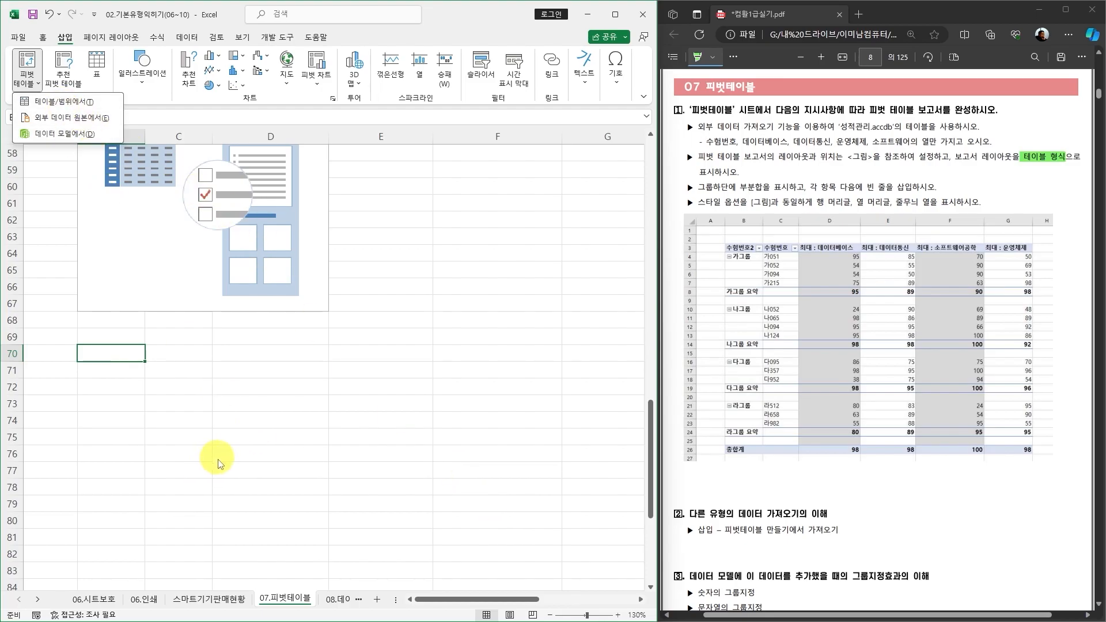
pyautogui.click(205, 599)
pyautogui.click(206, 599)
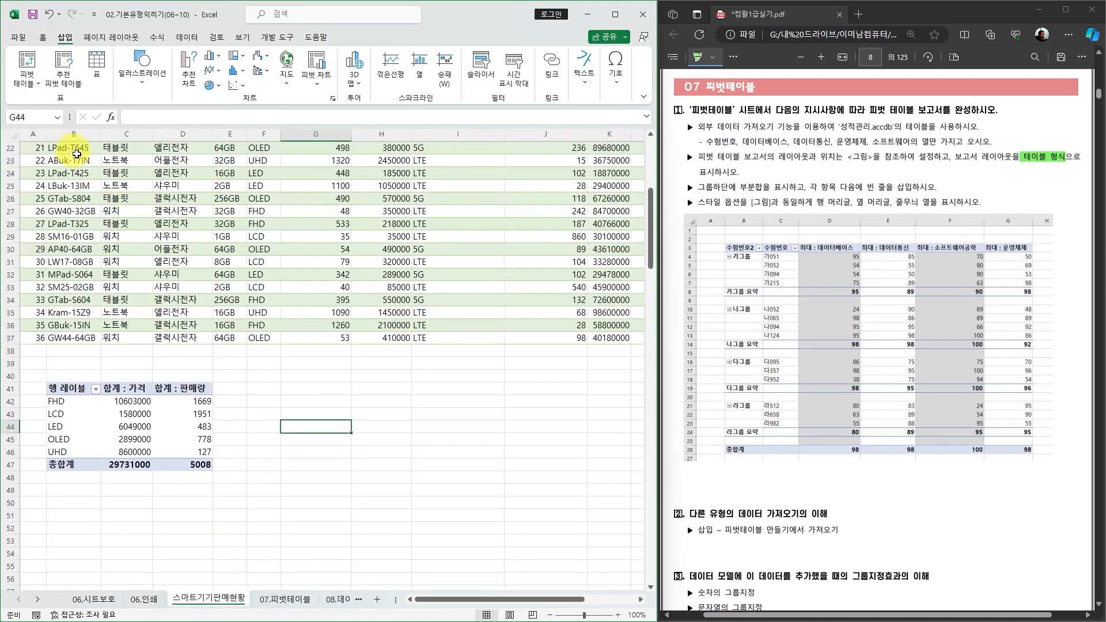
pyautogui.click(285, 599)
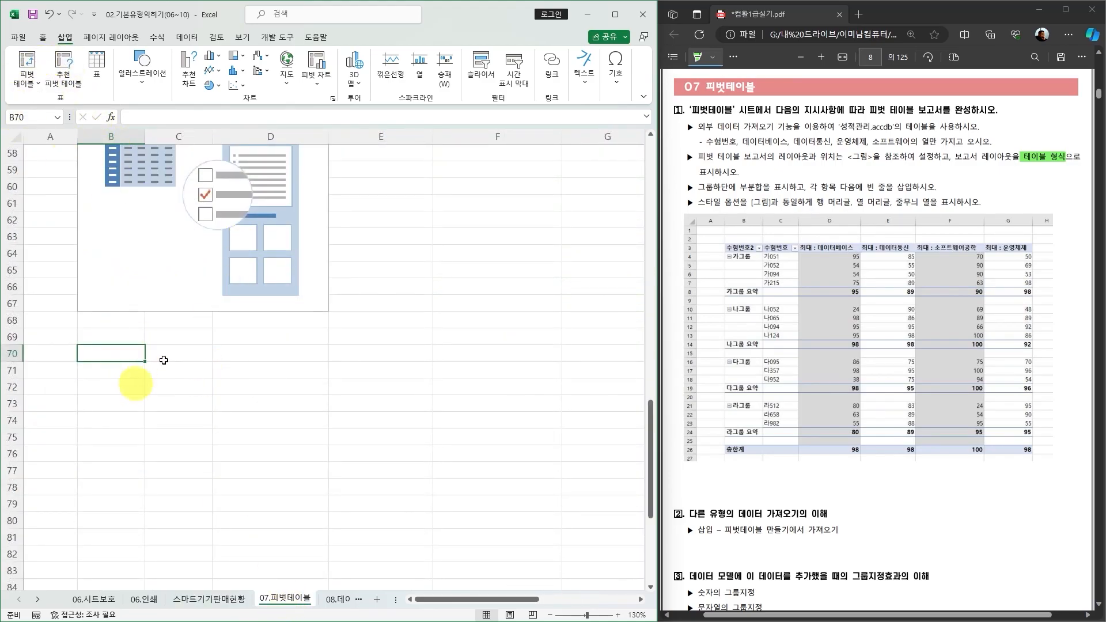
# Step: Start a pivot table from an external data source at B70, using the 스마트기기판매현황 Excel workbook from the C: drive's OA folder as the connection
pyautogui.click(19, 85)
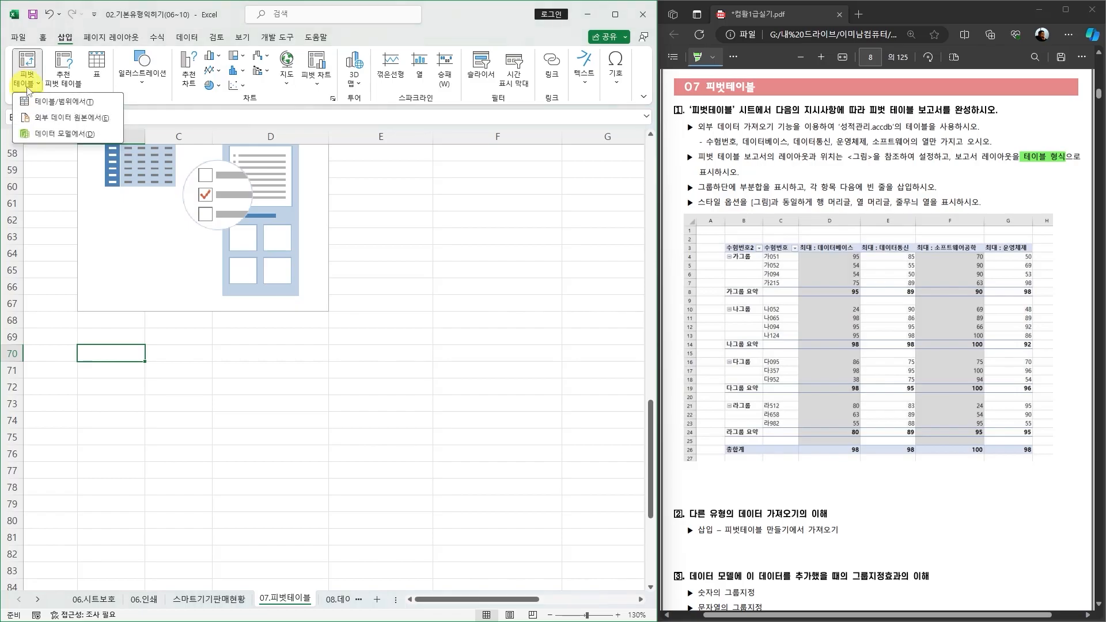
pyautogui.click(61, 123)
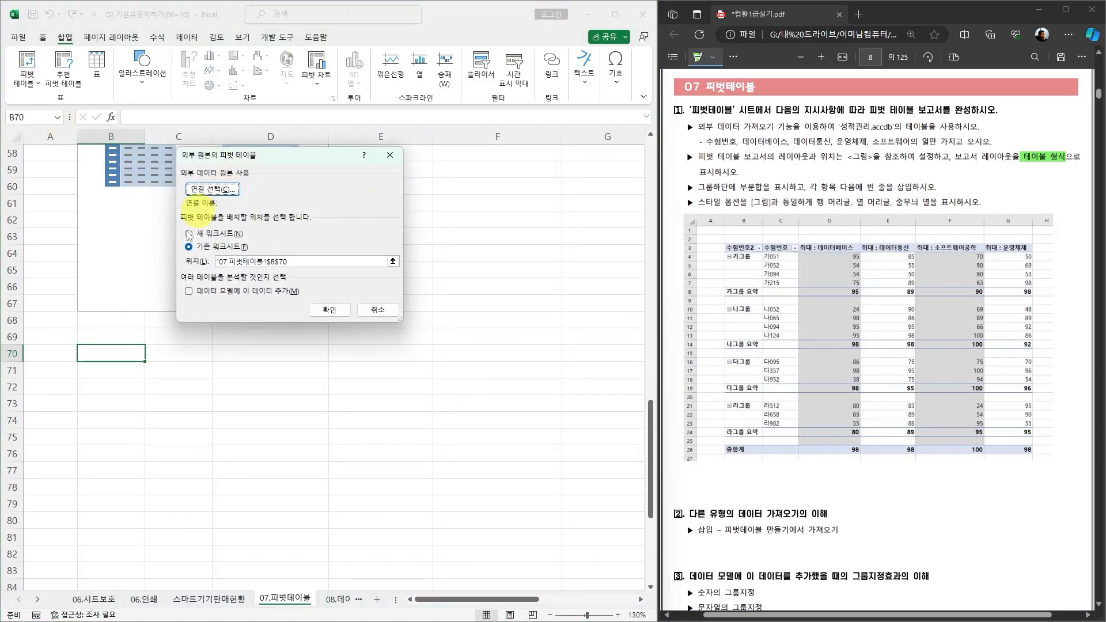
pyautogui.click(209, 191)
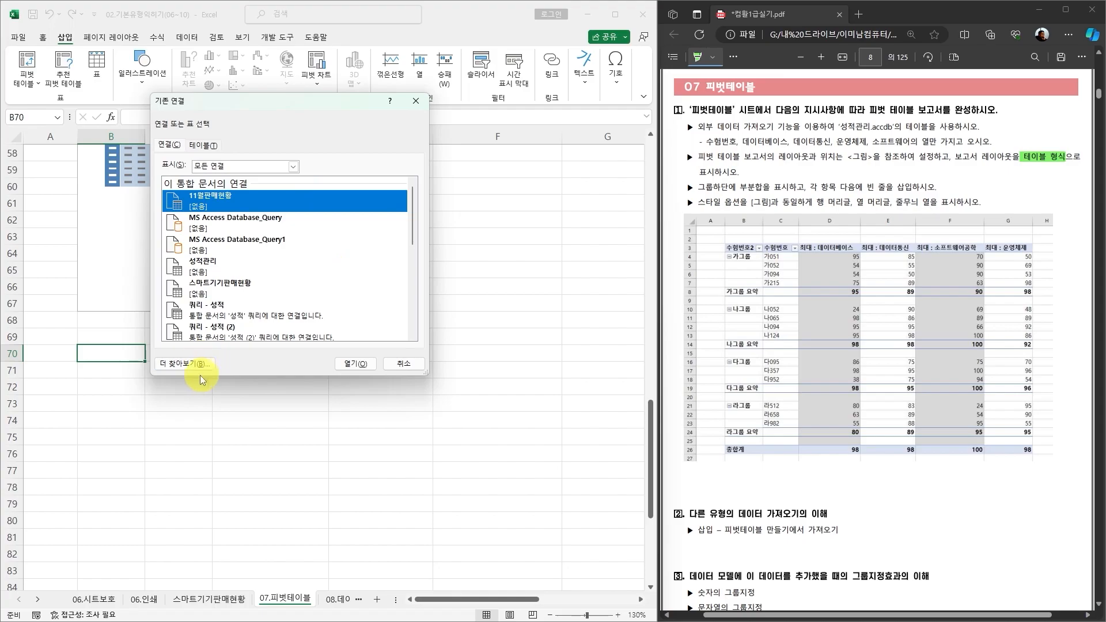
pyautogui.click(184, 364)
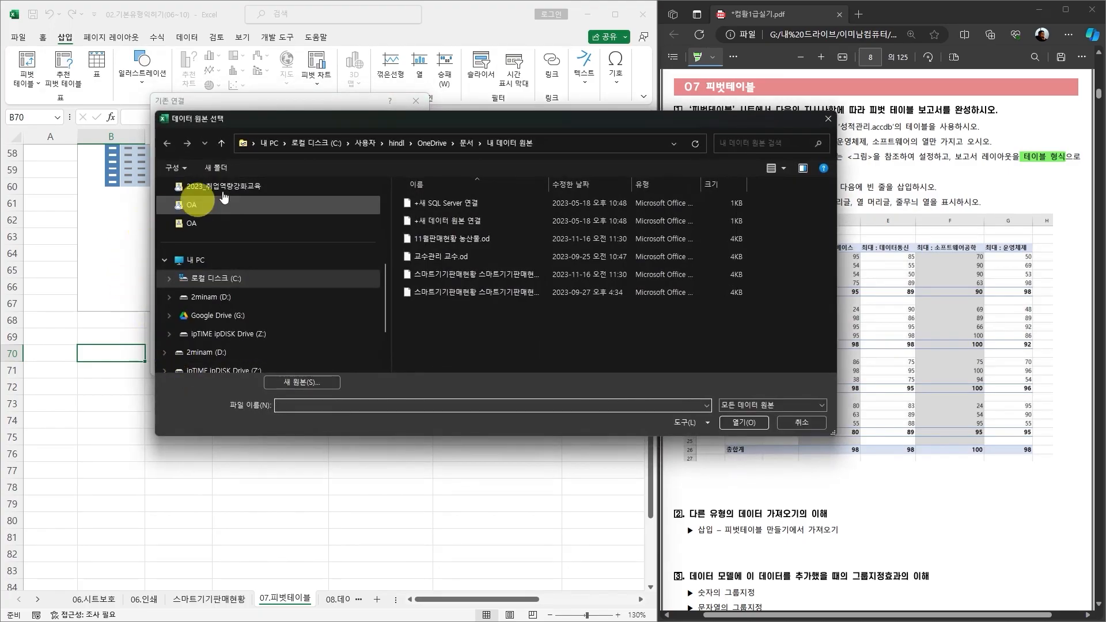
pyautogui.click(217, 278)
pyautogui.doubleClick(418, 257)
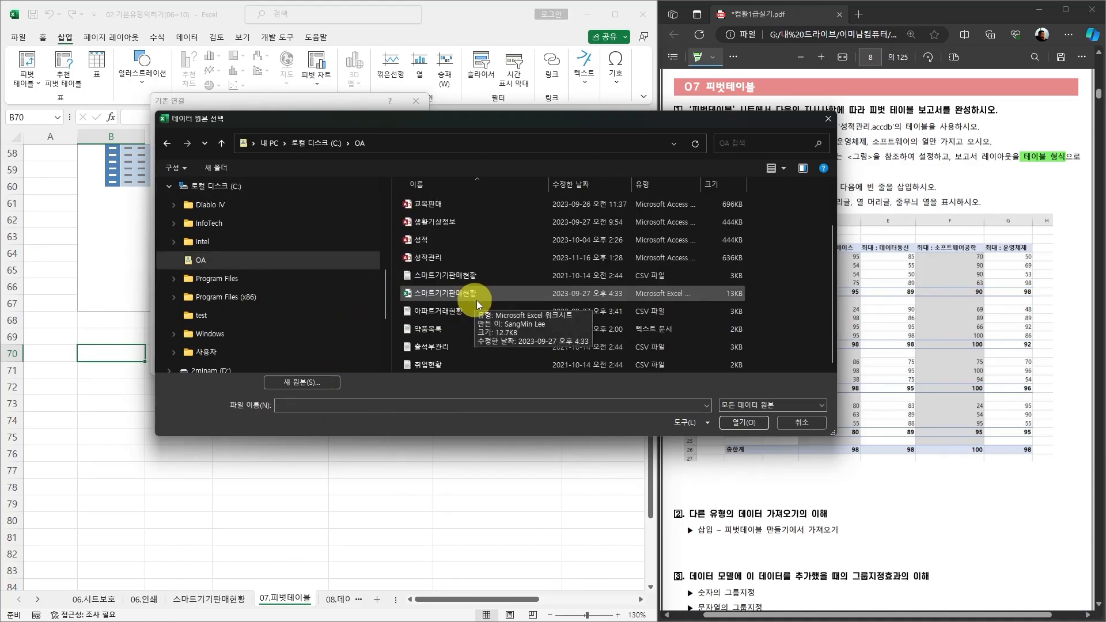
pyautogui.scroll(-1, 475, 300)
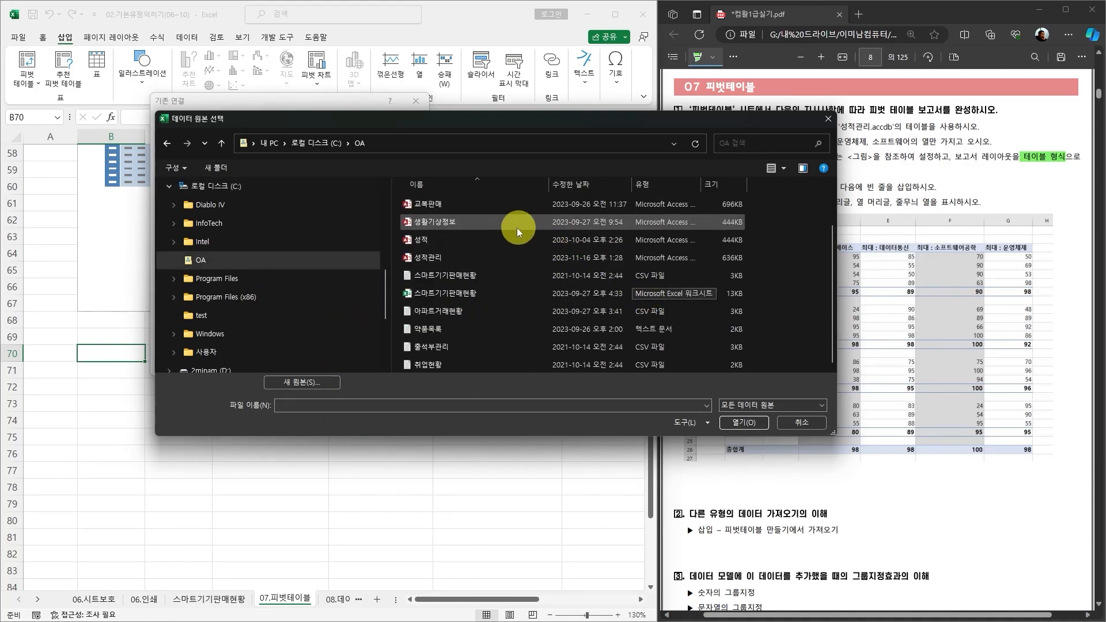
pyautogui.click(426, 257)
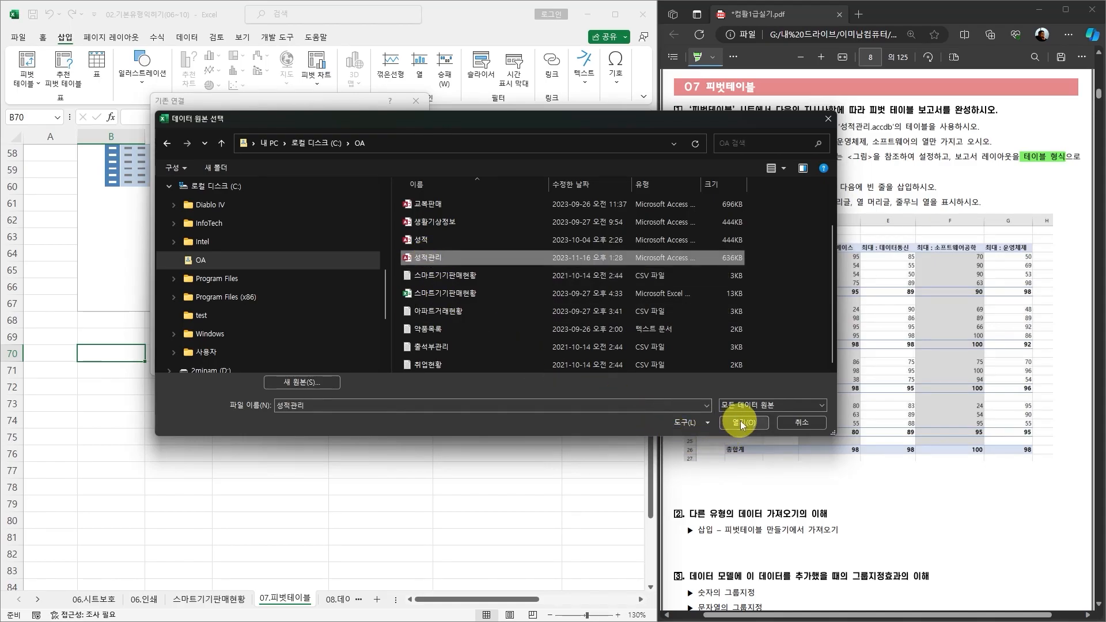
pyautogui.click(444, 296)
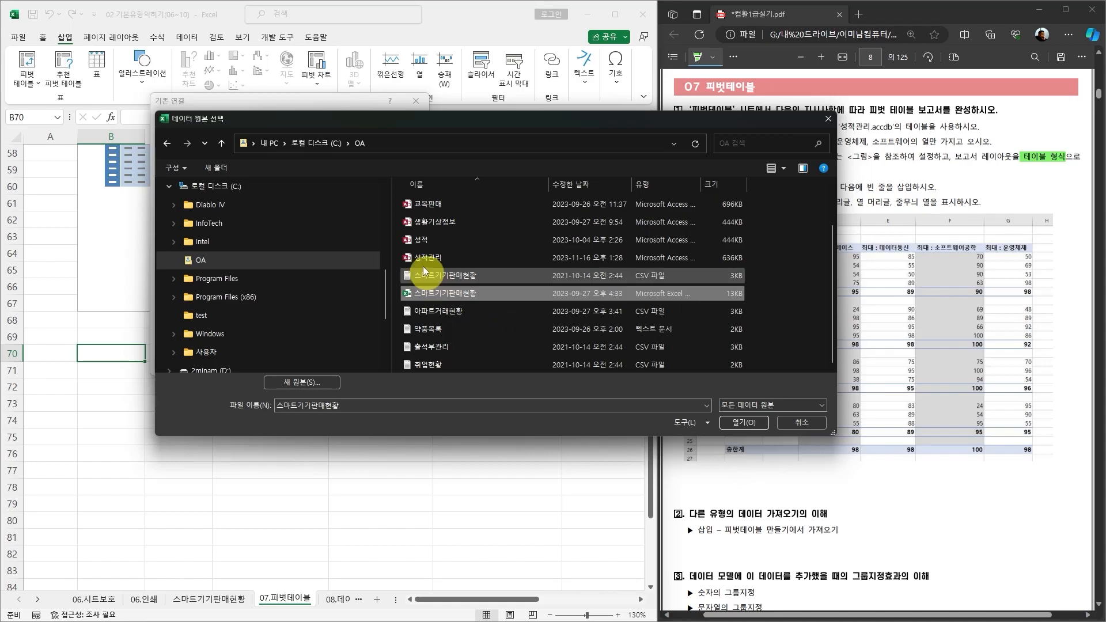
pyautogui.click(744, 423)
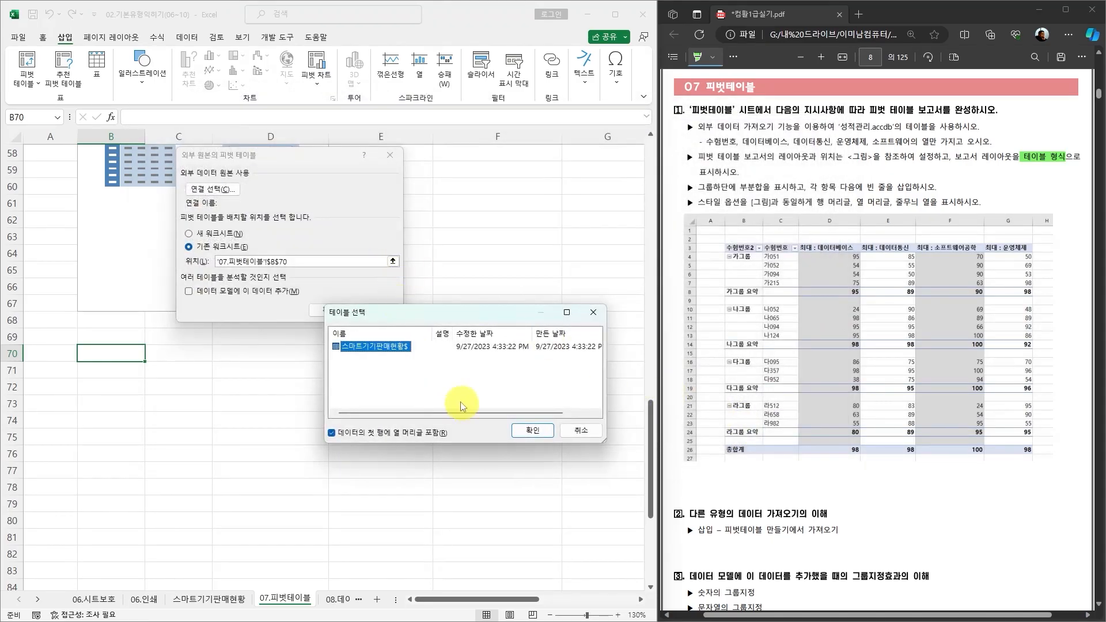
# Step: Use the 스마트기기판매현황$ table with first-row column headers and create the pivot table on the existing worksheet at B70
pyautogui.click(533, 433)
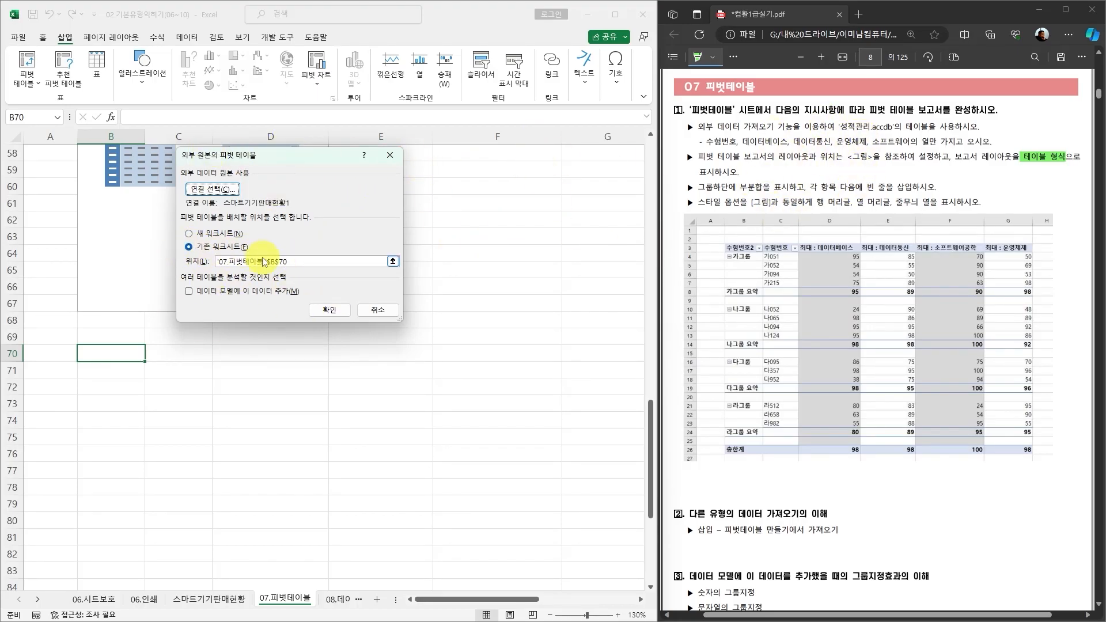
pyautogui.click(337, 316)
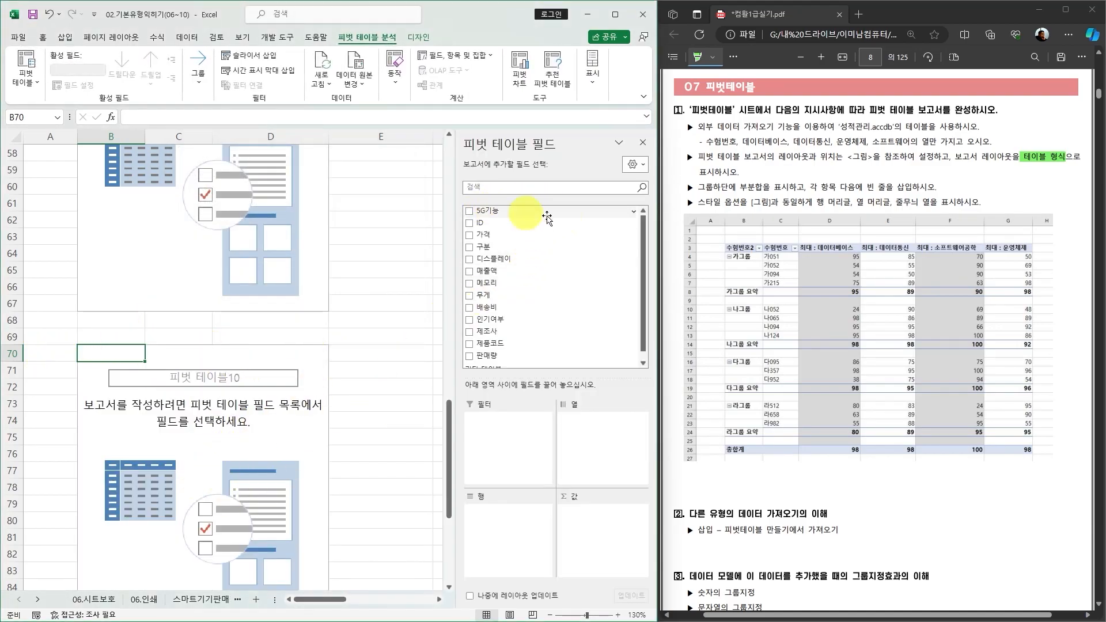
pyautogui.scroll(-1, 532, 324)
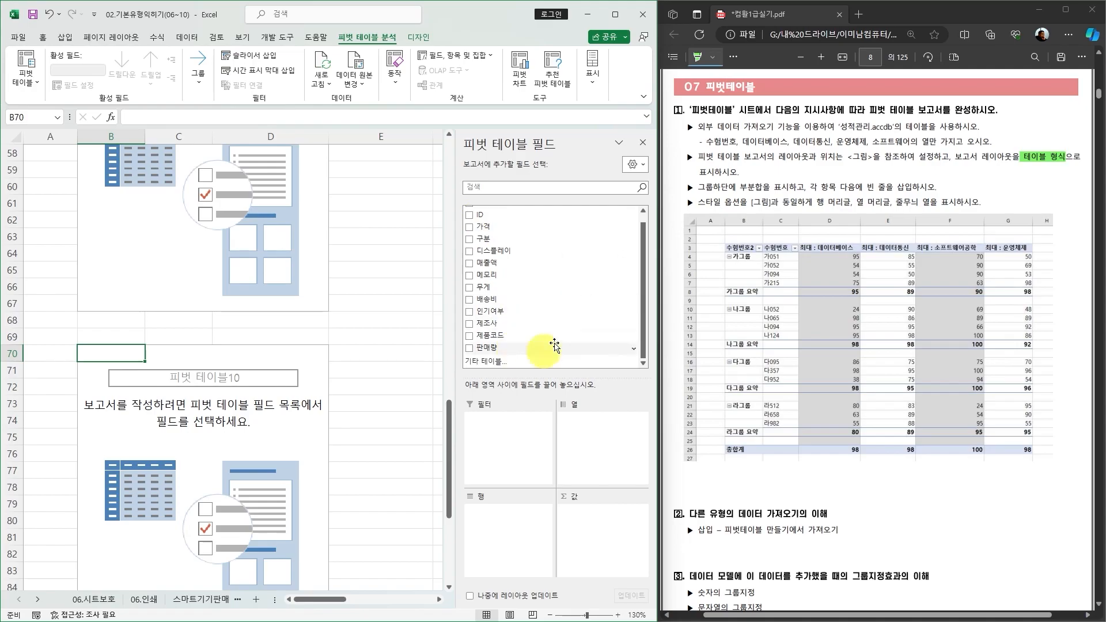
# Step: Start another pivot table from an external data source at B91 and browse for a connection file
pyautogui.scroll(-6, 240, 375)
pyautogui.click(109, 404)
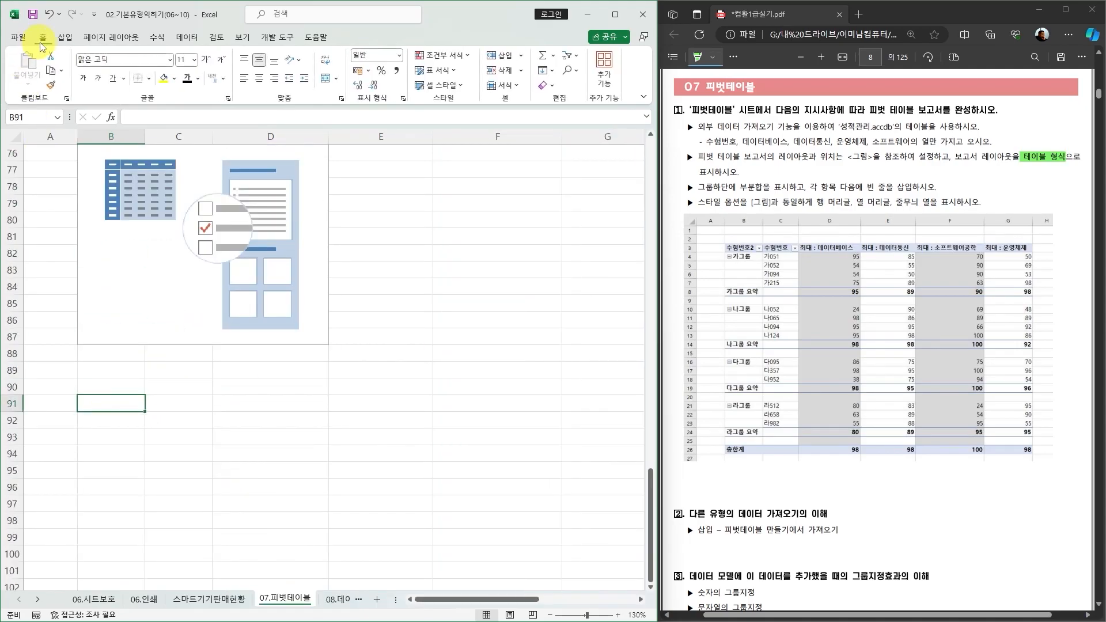
pyautogui.click(65, 38)
pyautogui.click(26, 80)
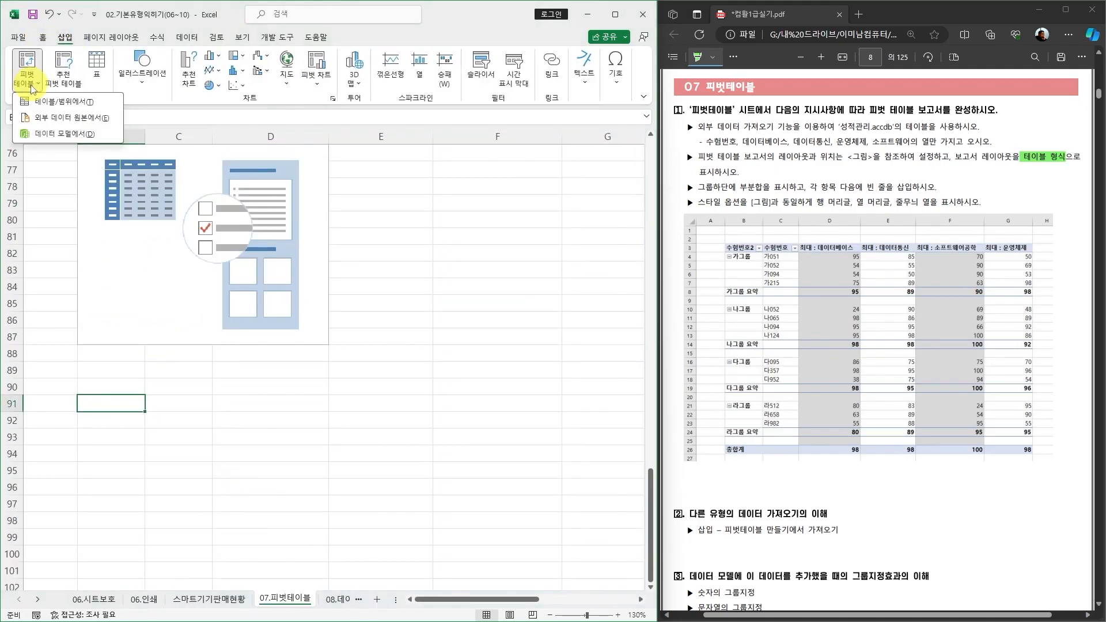
pyautogui.click(65, 119)
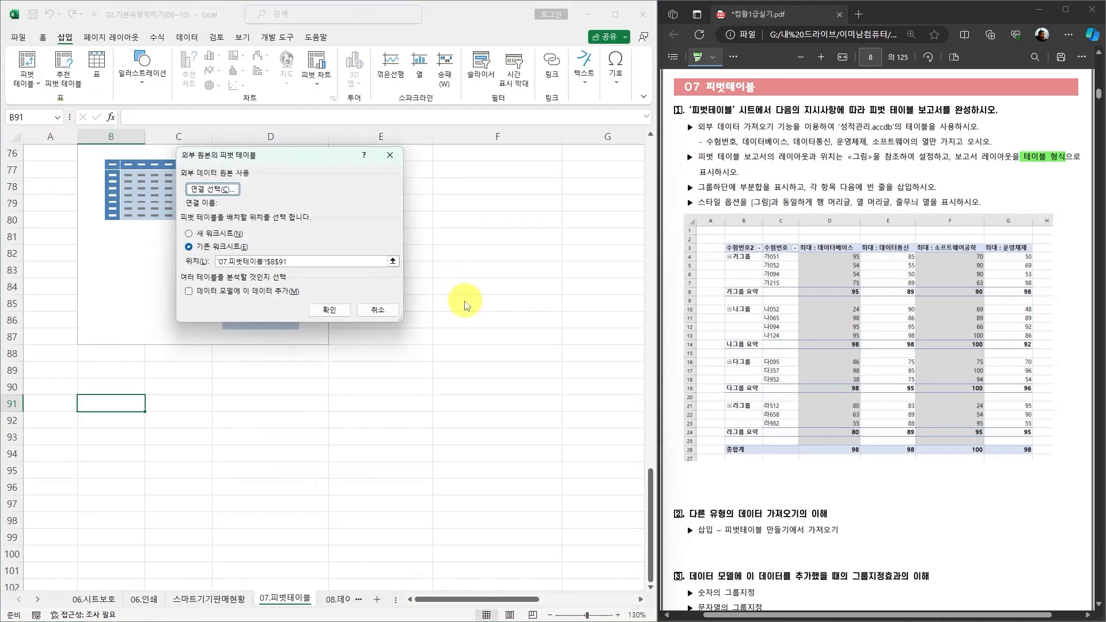
pyautogui.click(217, 194)
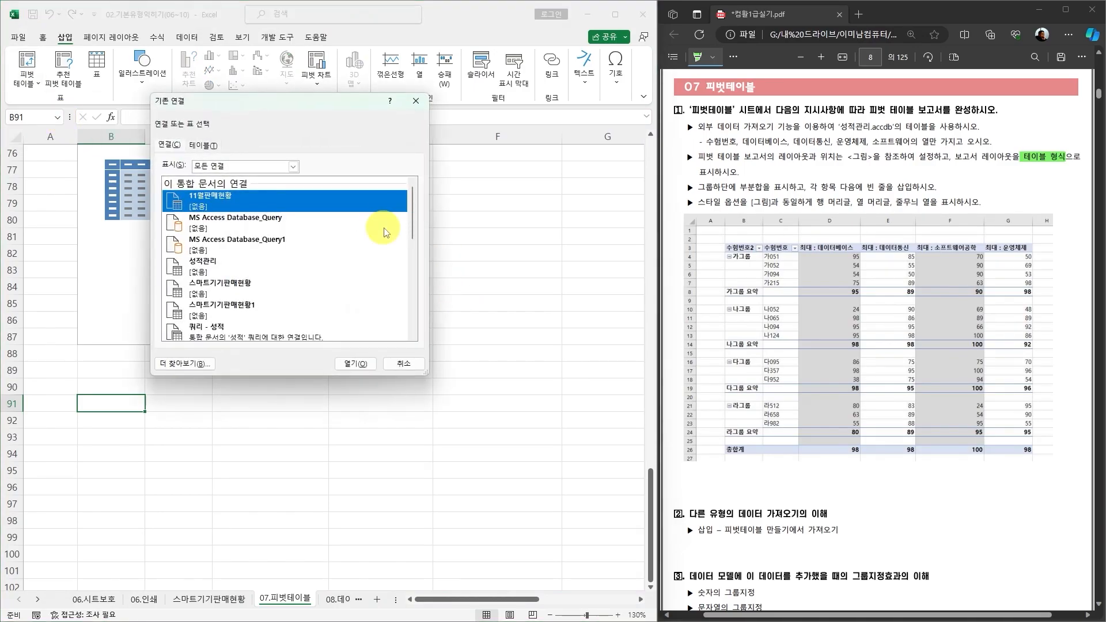
pyautogui.click(189, 364)
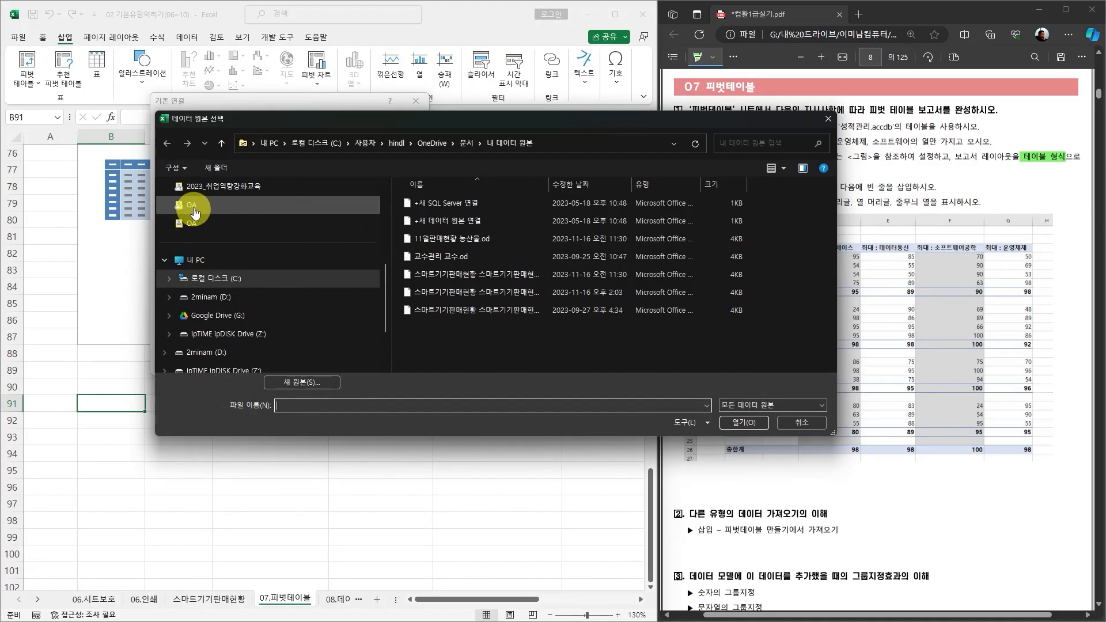
# Step: Create the pivot table at B91 from the 스마트기기판매현황$ table of the 스마트기기판매현황 Excel workbook in the Google Drive OA folder
pyautogui.click(193, 210)
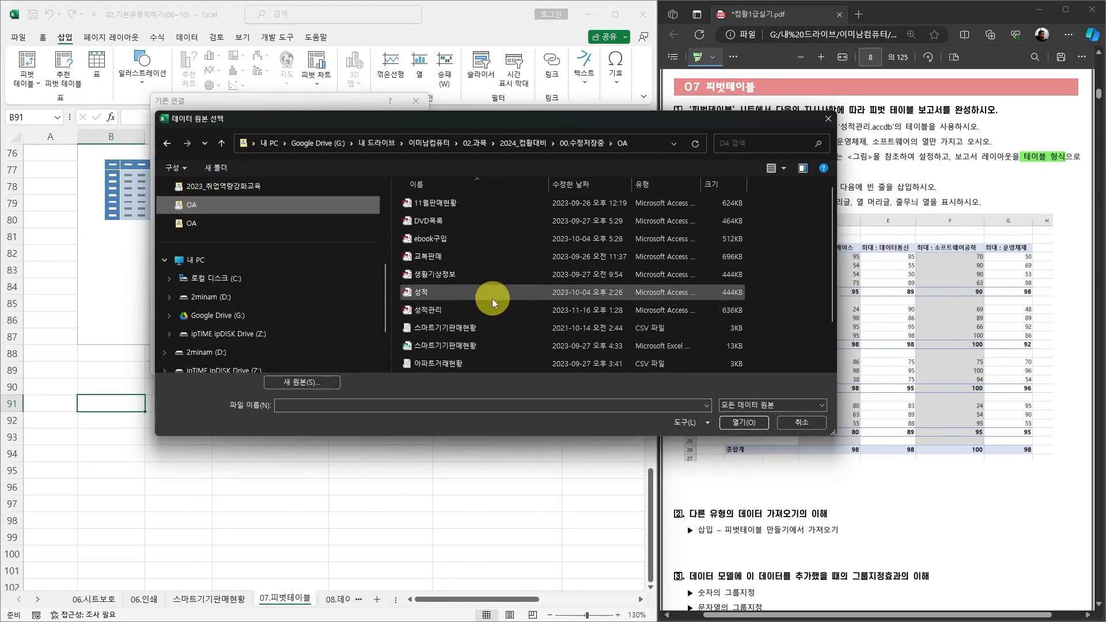
pyautogui.scroll(-1, 492, 298)
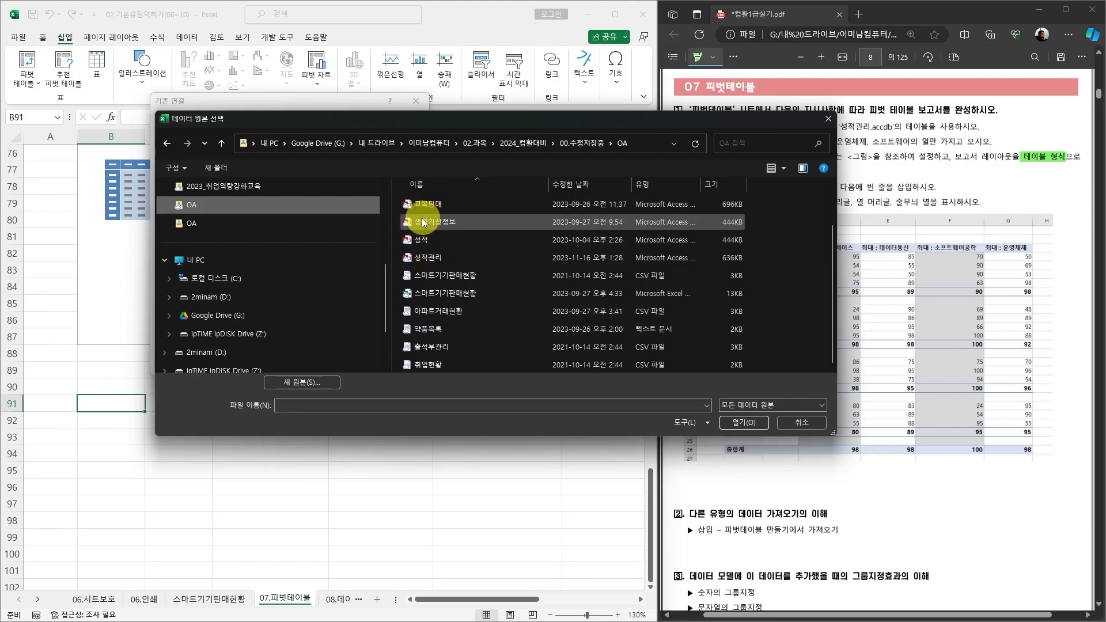
pyautogui.click(432, 293)
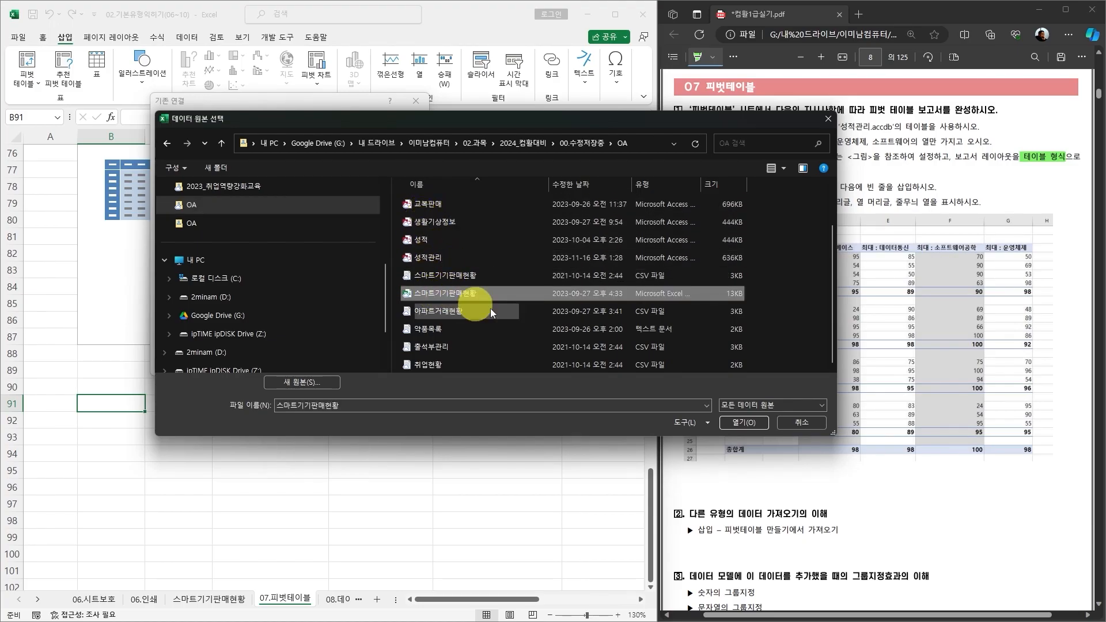
pyautogui.click(750, 424)
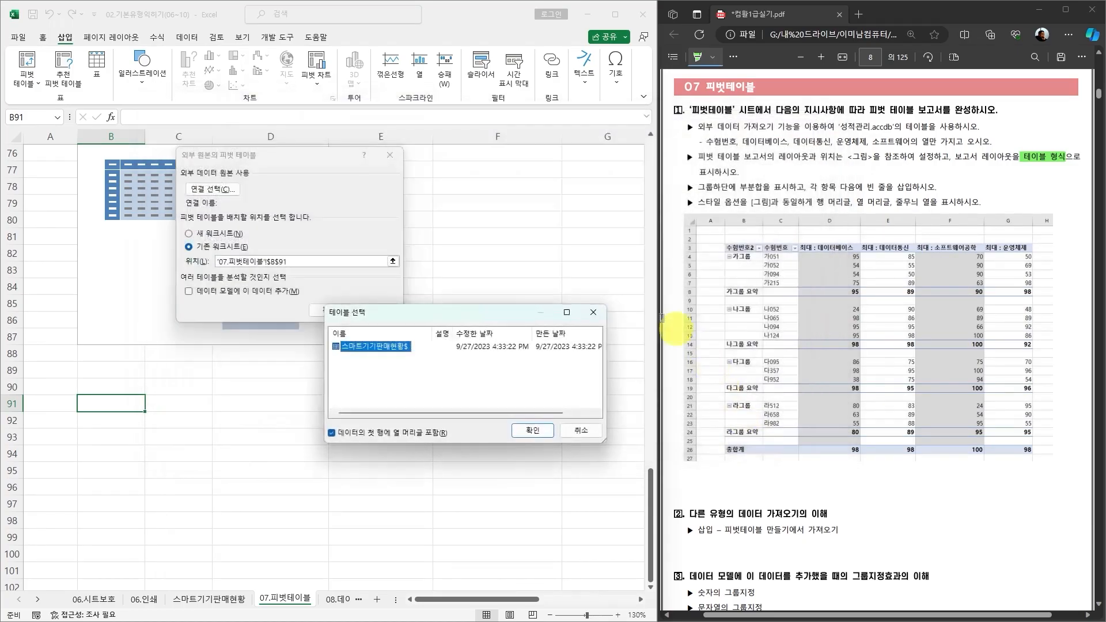
pyautogui.click(531, 437)
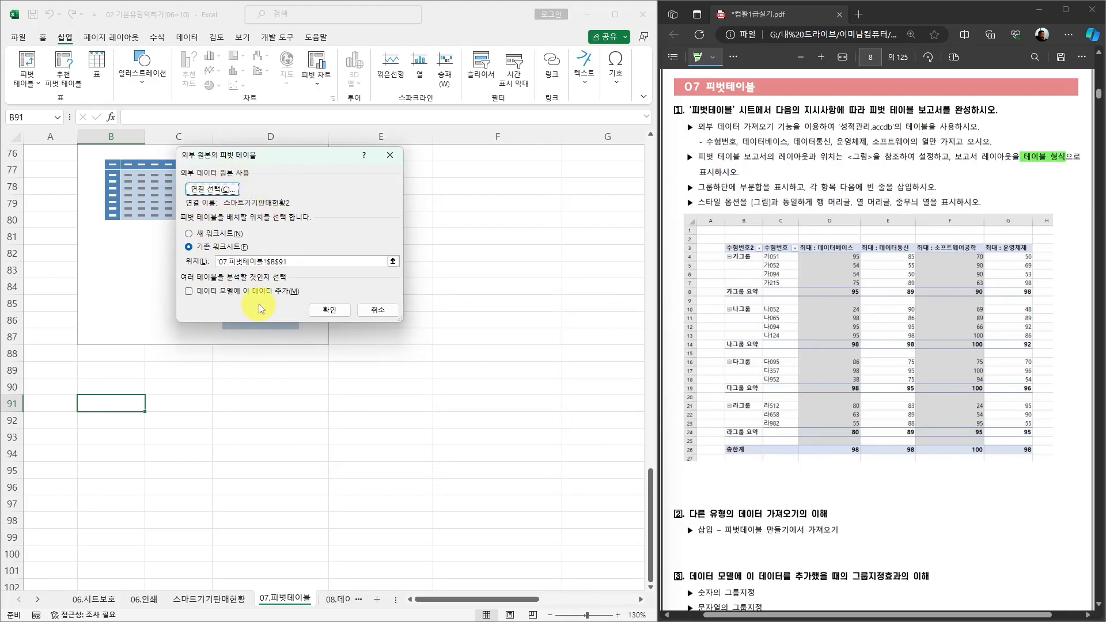
pyautogui.click(329, 311)
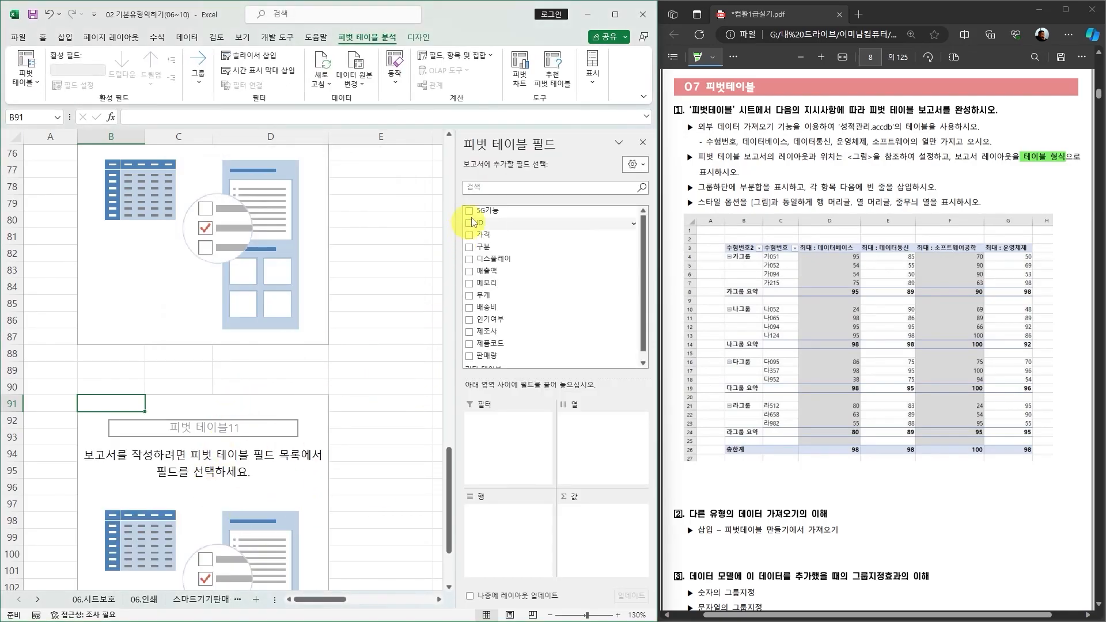
# Step: Examine the empty pivot tables at B70 and B91 and compare their field lists
pyautogui.scroll(3, 271, 425)
pyautogui.scroll(-3, 272, 421)
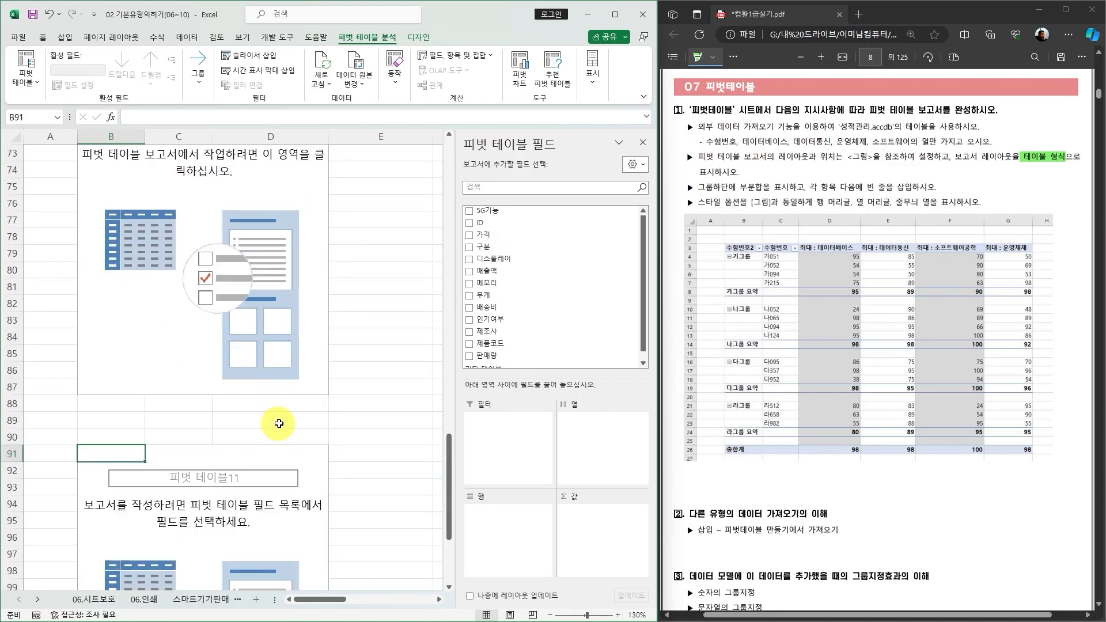
pyautogui.scroll(2, 258, 339)
pyautogui.click(252, 320)
pyautogui.click(269, 287)
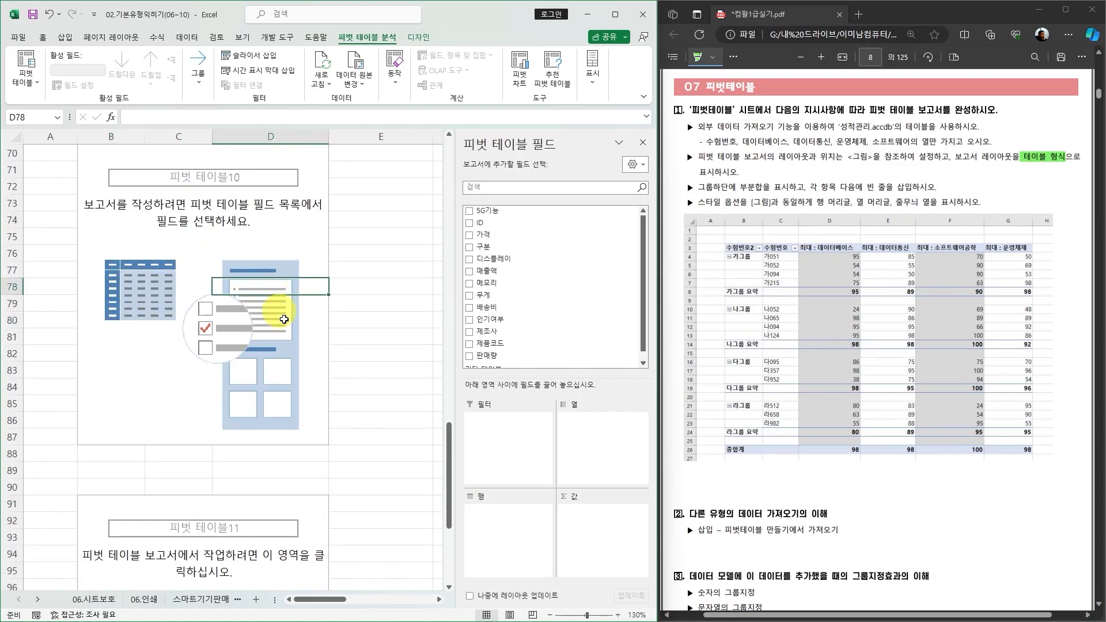
pyautogui.scroll(-7, 272, 346)
pyautogui.scroll(-1, 267, 380)
pyautogui.click(253, 345)
pyautogui.click(115, 436)
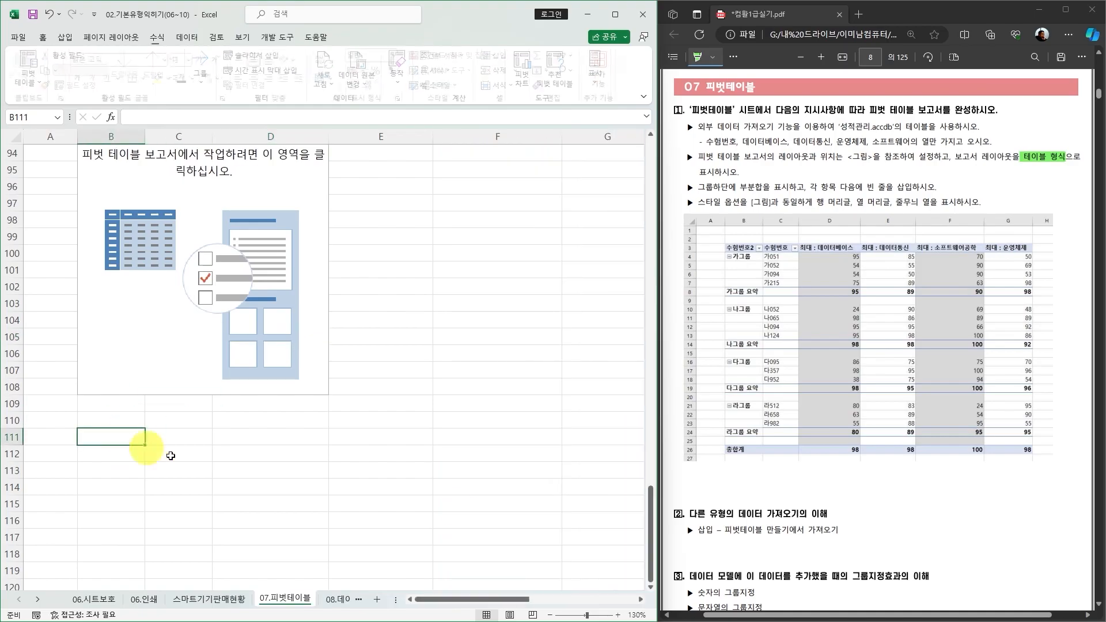
pyautogui.click(297, 236)
pyautogui.scroll(2, 259, 375)
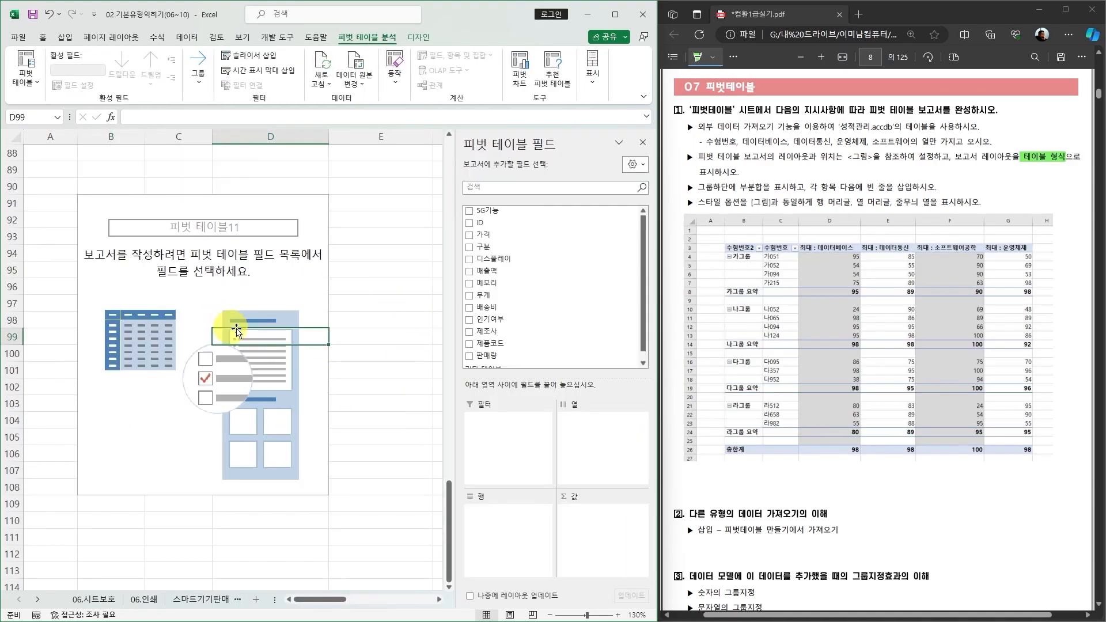
# Step: Start a pivot table from an external data source at B111 and browse for a connection file
pyautogui.click(141, 530)
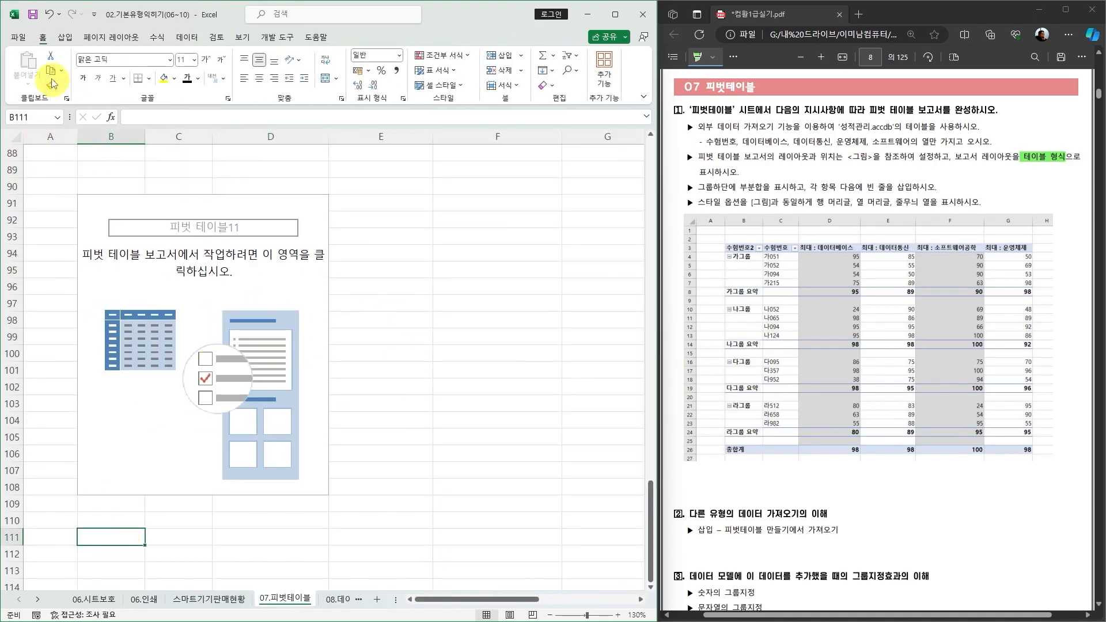
pyautogui.click(62, 40)
pyautogui.click(27, 79)
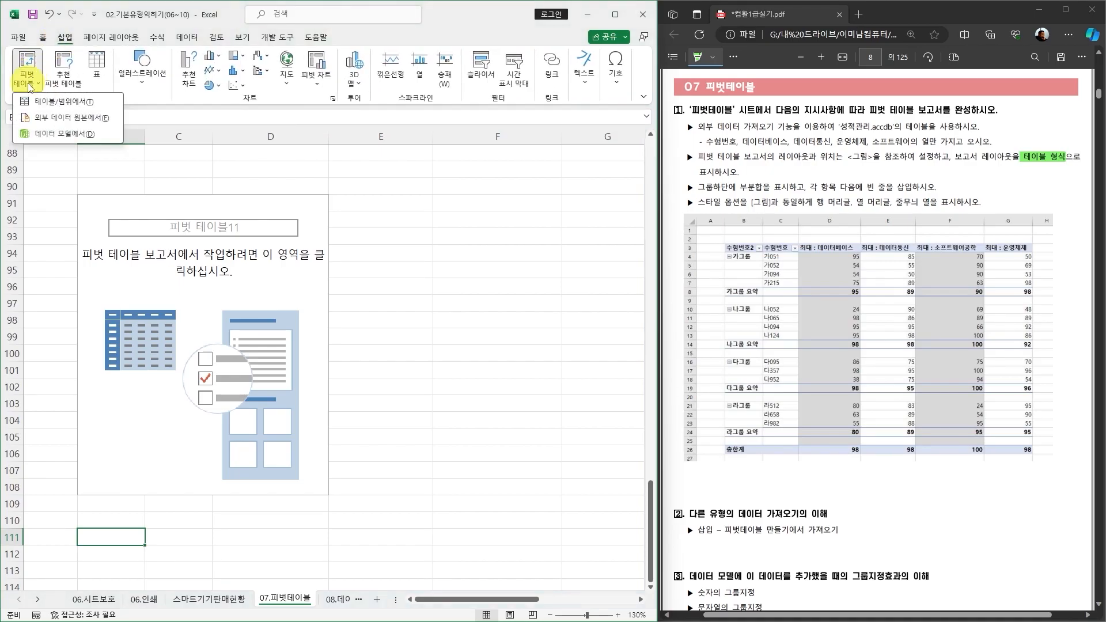
pyautogui.click(68, 119)
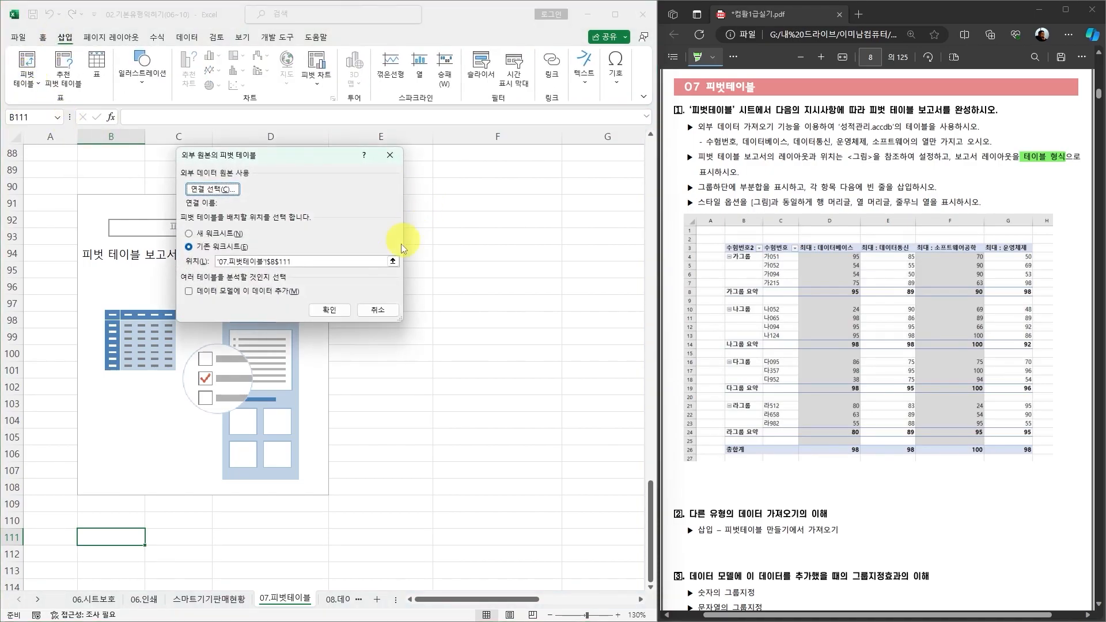
pyautogui.click(213, 190)
pyautogui.click(180, 365)
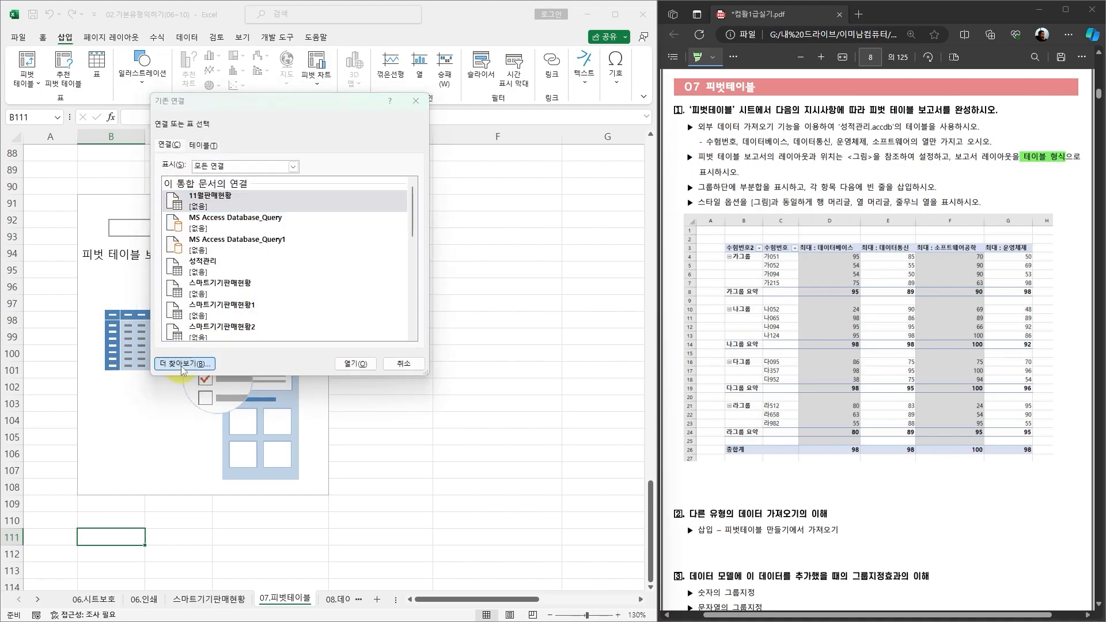
# Step: Connect to the ebook구입 Access database in the Google Drive OA folder and create the pivot table on the existing worksheet at B111
pyautogui.click(198, 206)
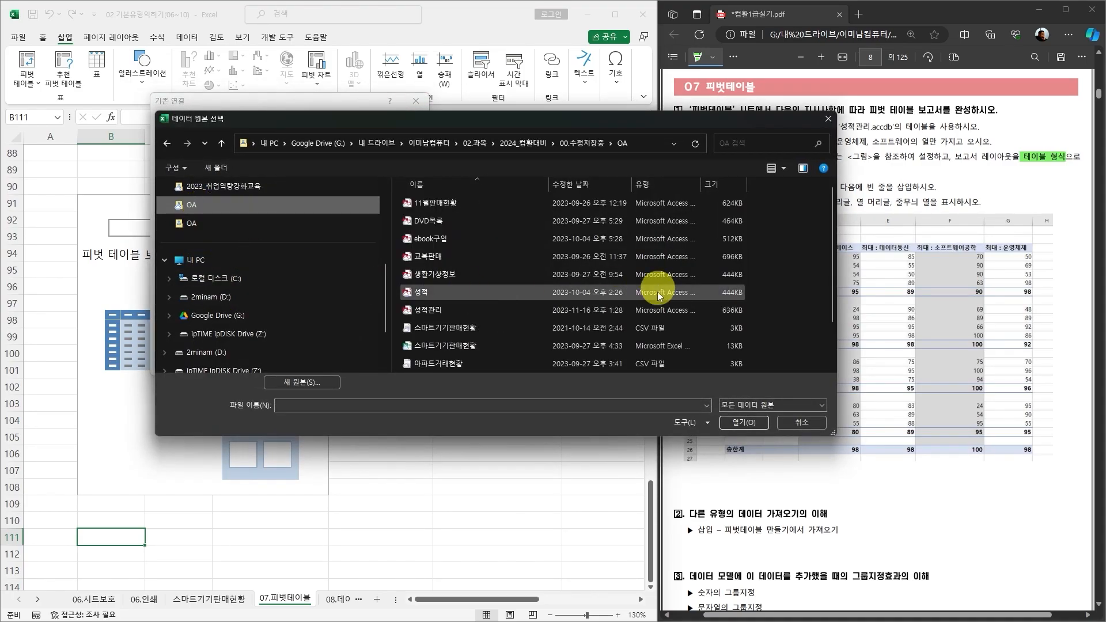
pyautogui.click(427, 240)
pyautogui.click(739, 423)
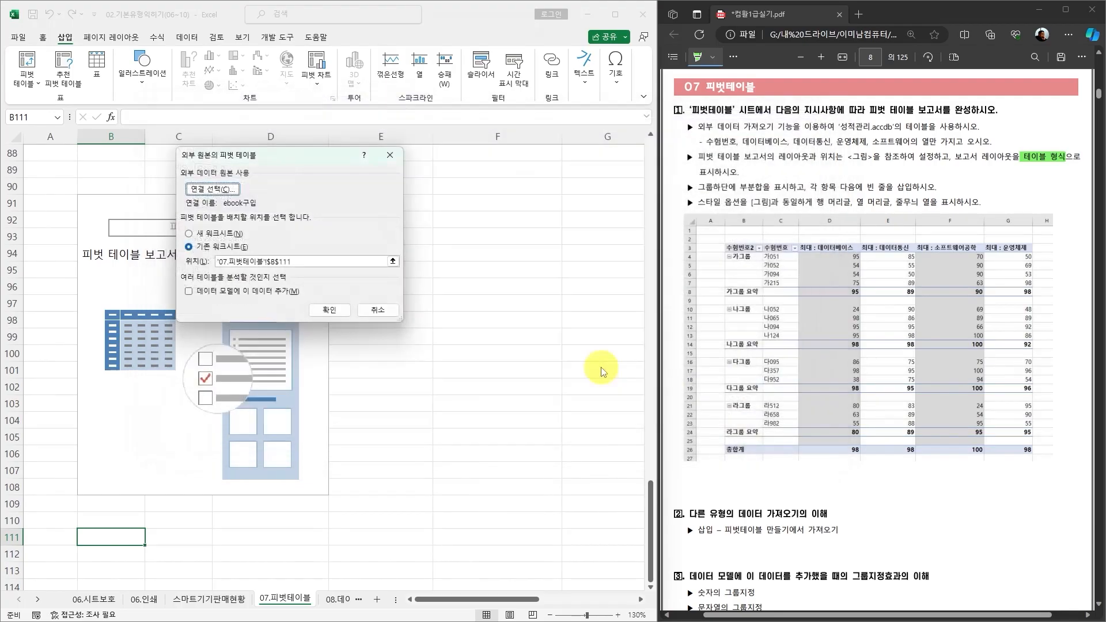
pyautogui.click(330, 314)
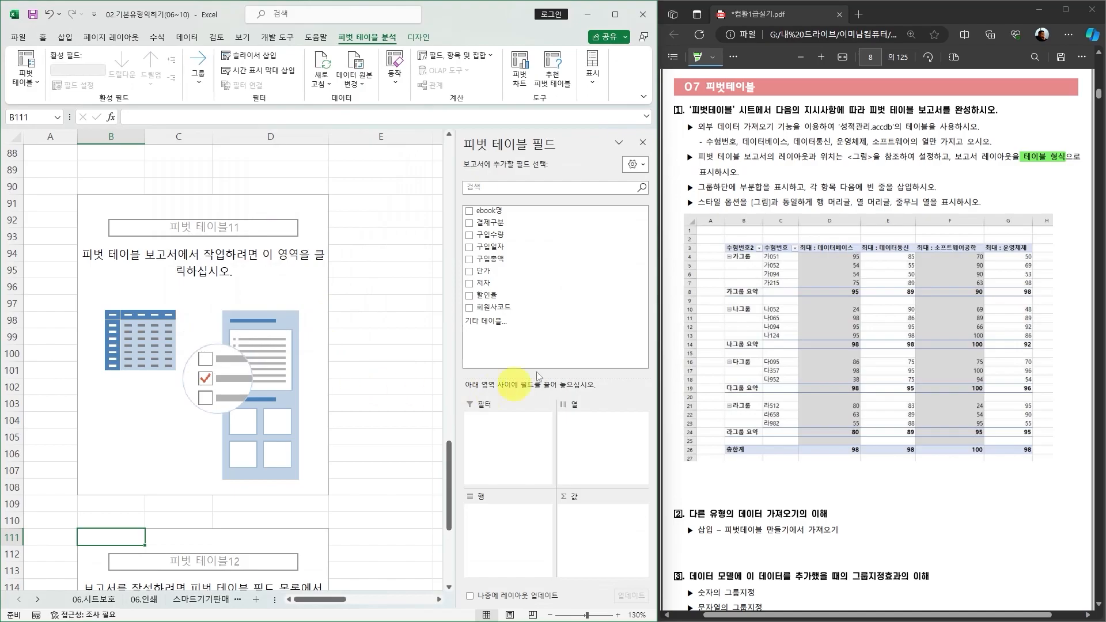
pyautogui.scroll(-3, 231, 404)
pyautogui.scroll(-1, 231, 404)
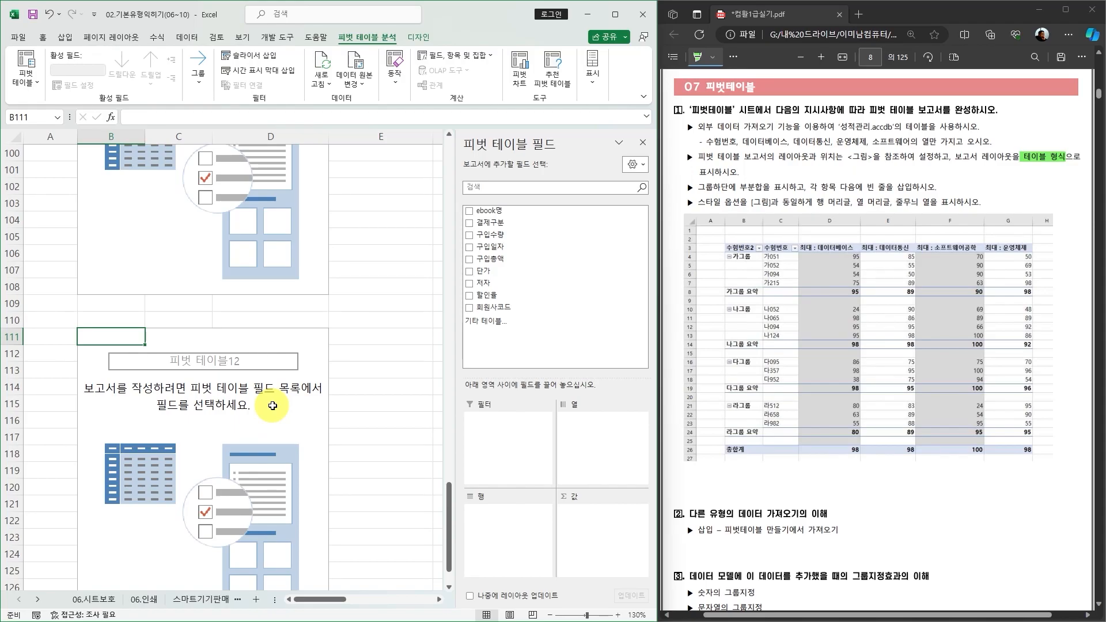
# Step: Start a pivot table from an external data source at B131
pyautogui.click(25, 75)
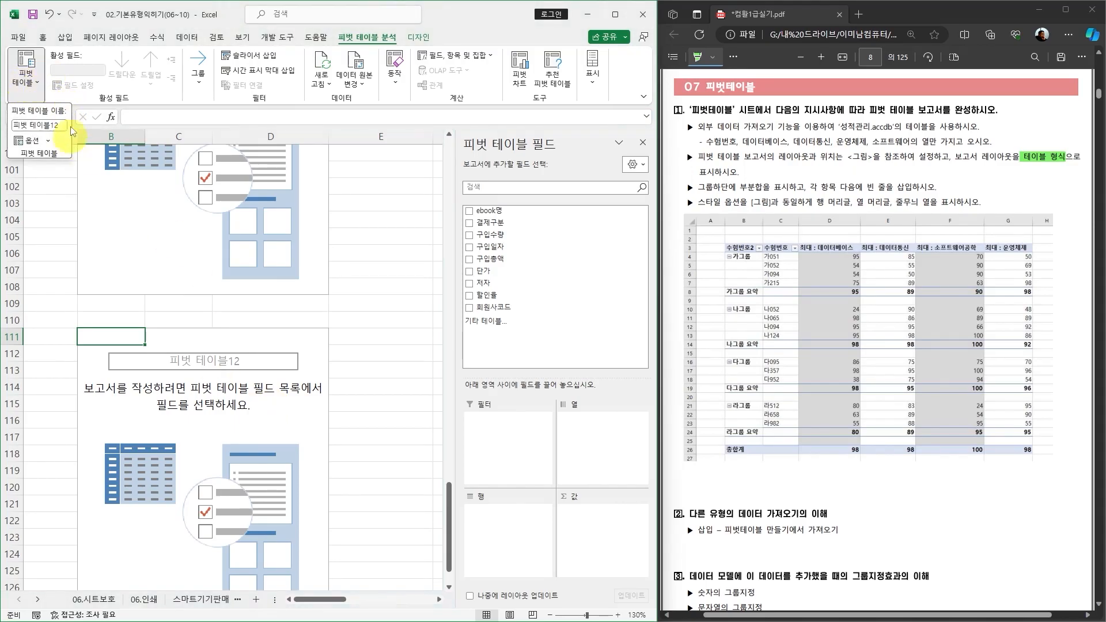
pyautogui.scroll(-5, 230, 415)
pyautogui.click(115, 421)
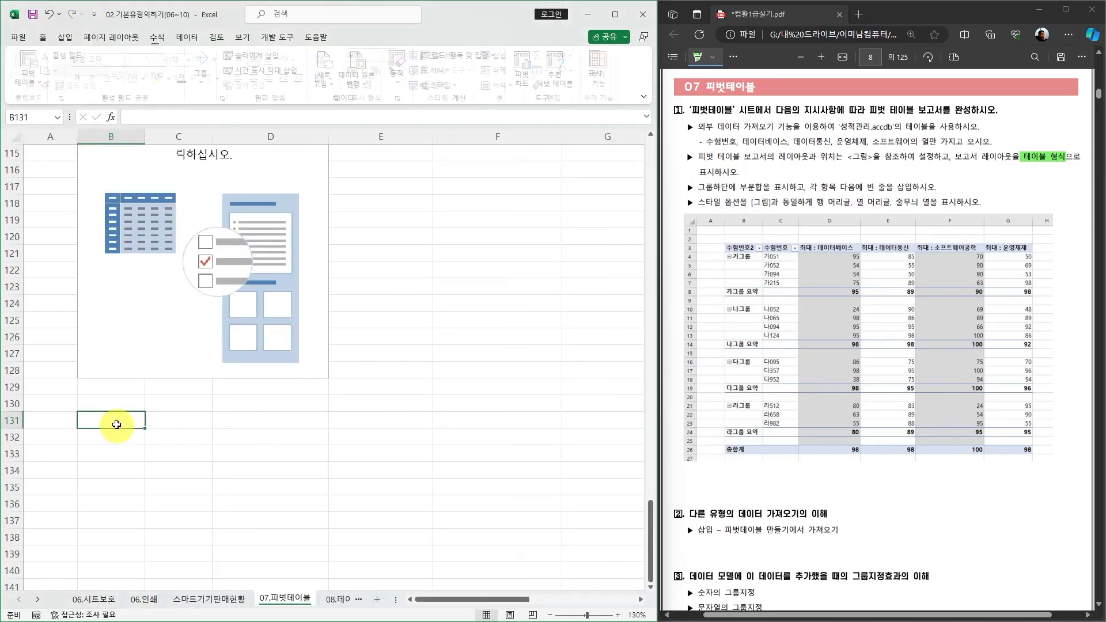
pyautogui.click(64, 37)
pyautogui.click(28, 84)
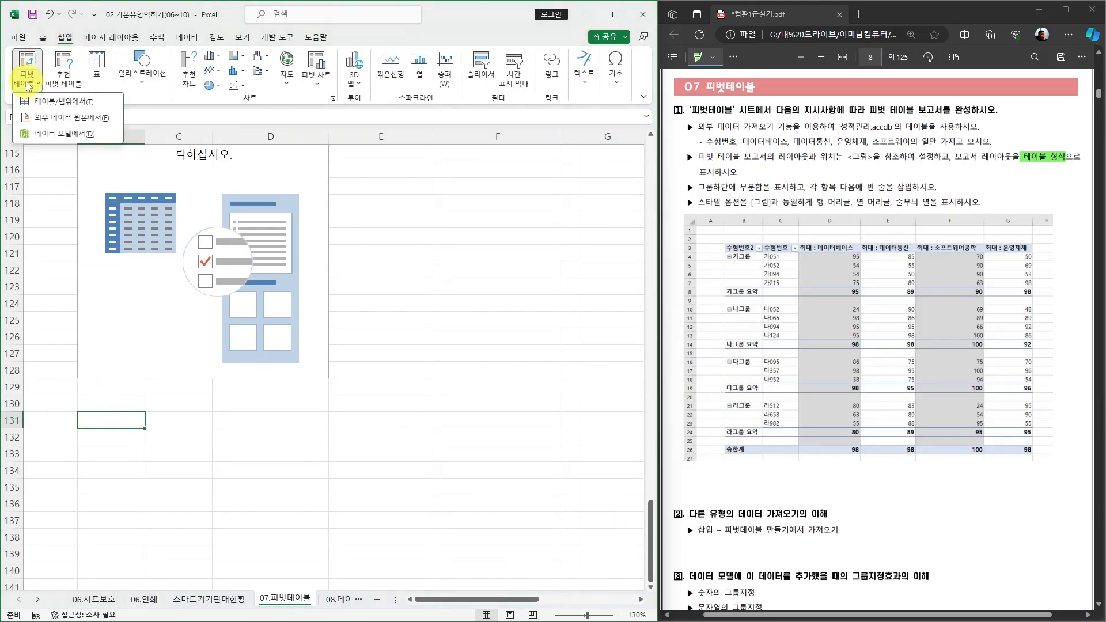
pyautogui.click(74, 118)
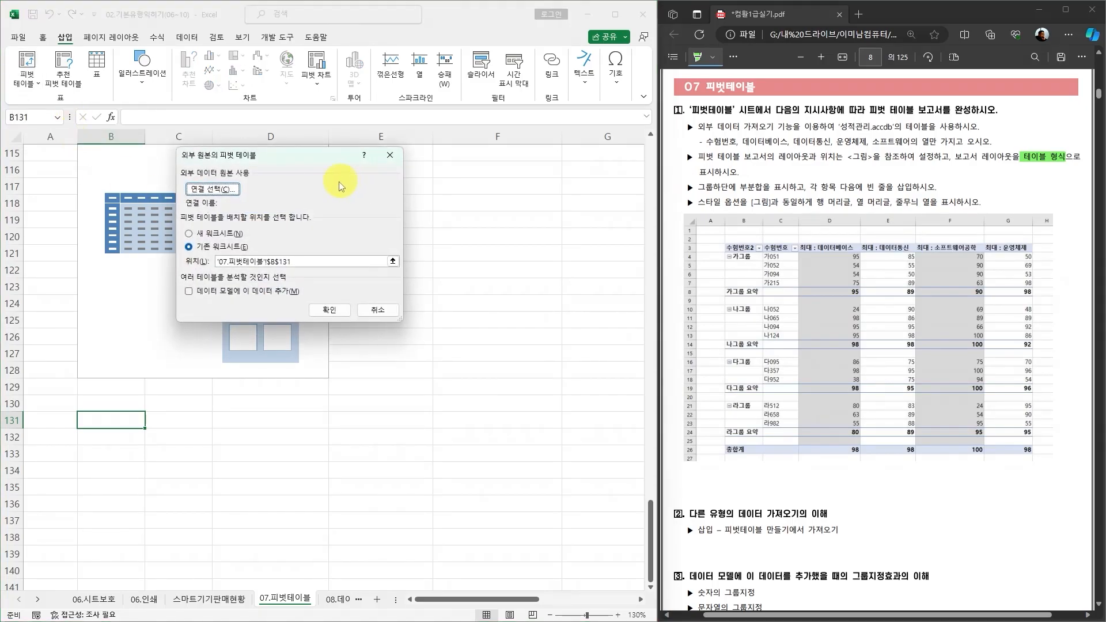
# Step: Browse for more connections and open the 아파트거래현황 CSV file from the OA folder on drive C
pyautogui.click(215, 189)
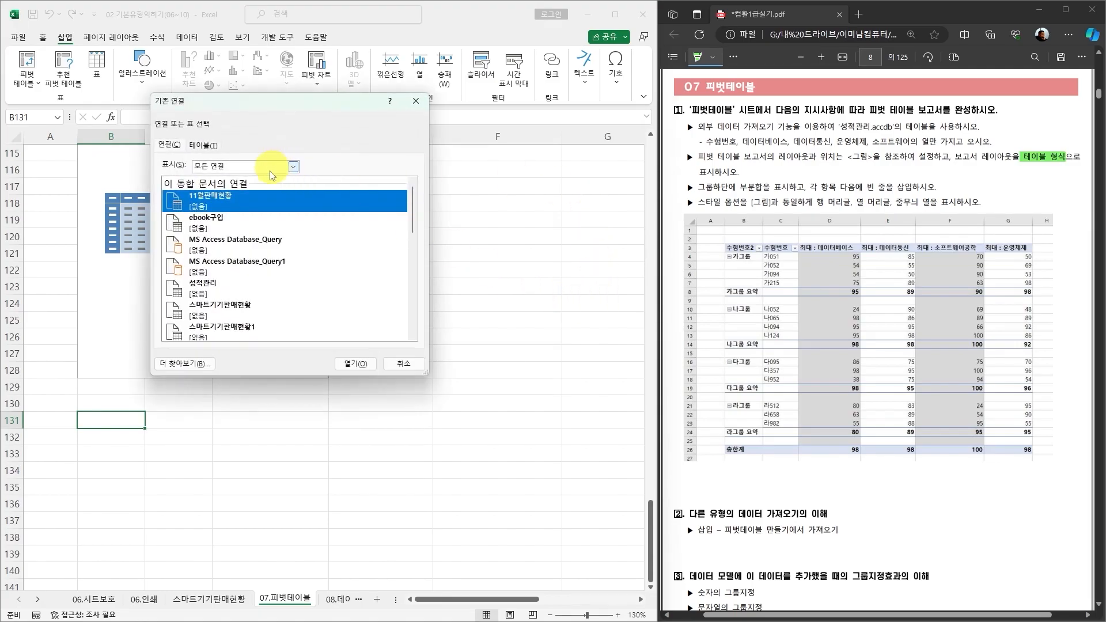
pyautogui.click(194, 365)
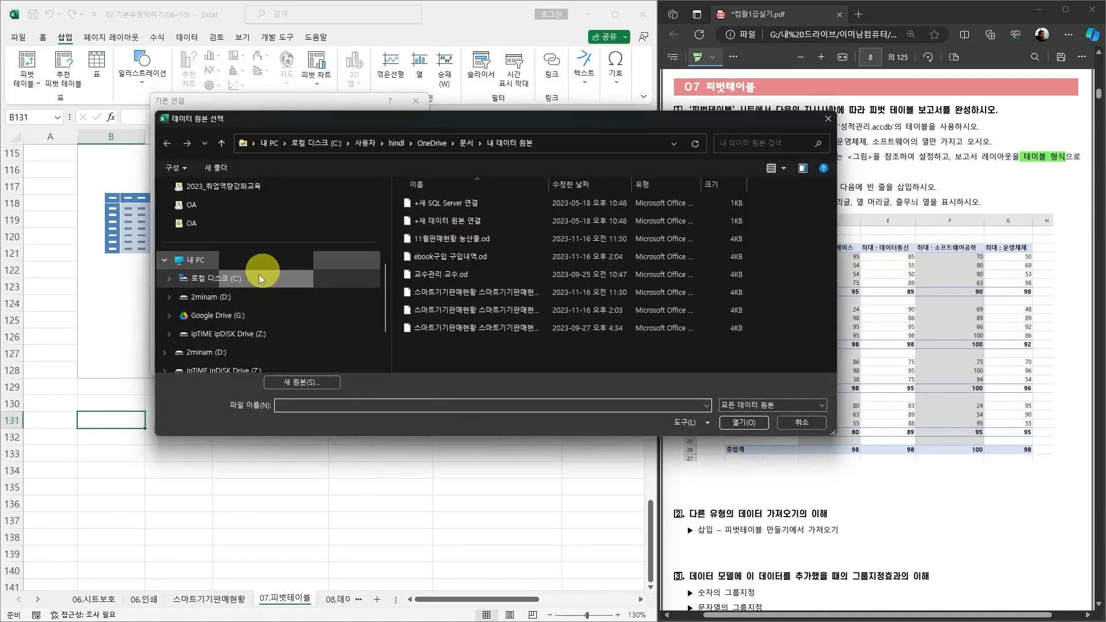
pyautogui.click(192, 227)
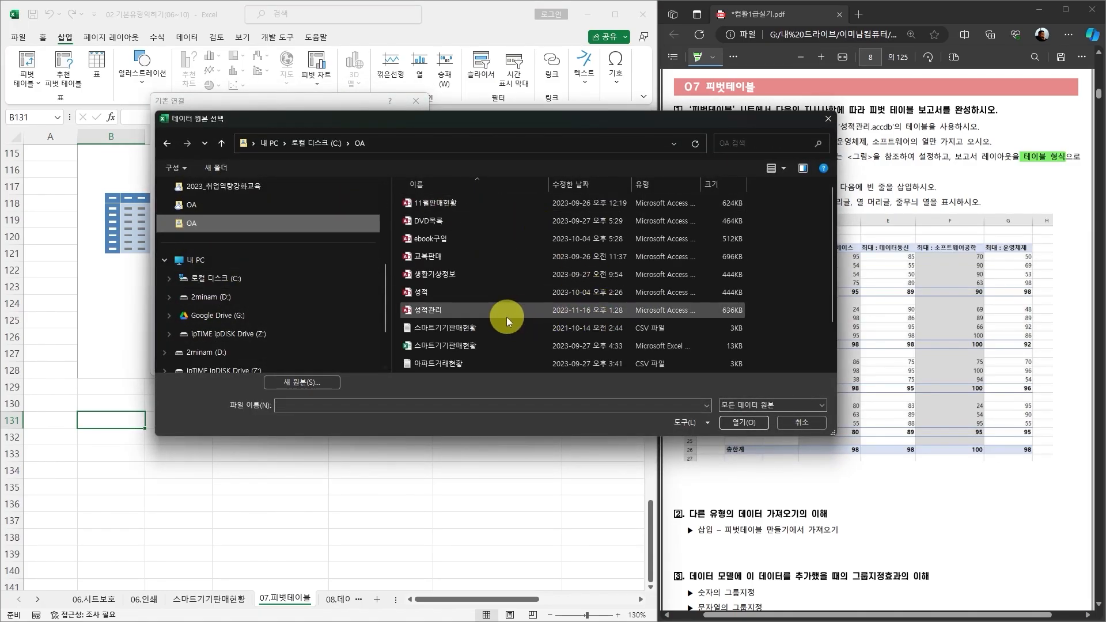
pyautogui.click(441, 313)
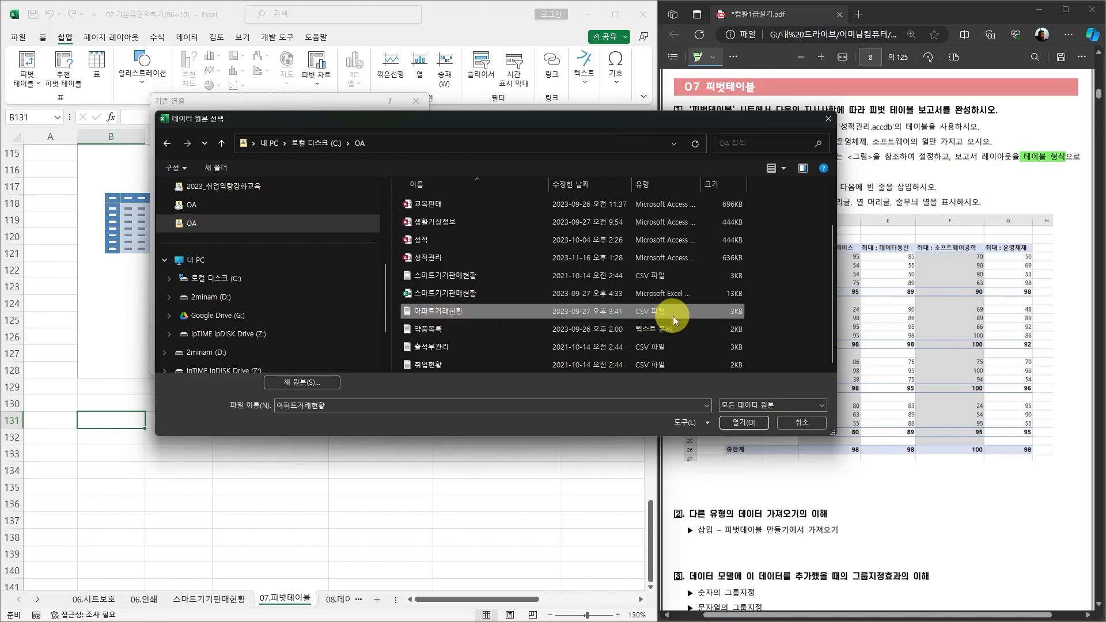
pyautogui.click(744, 423)
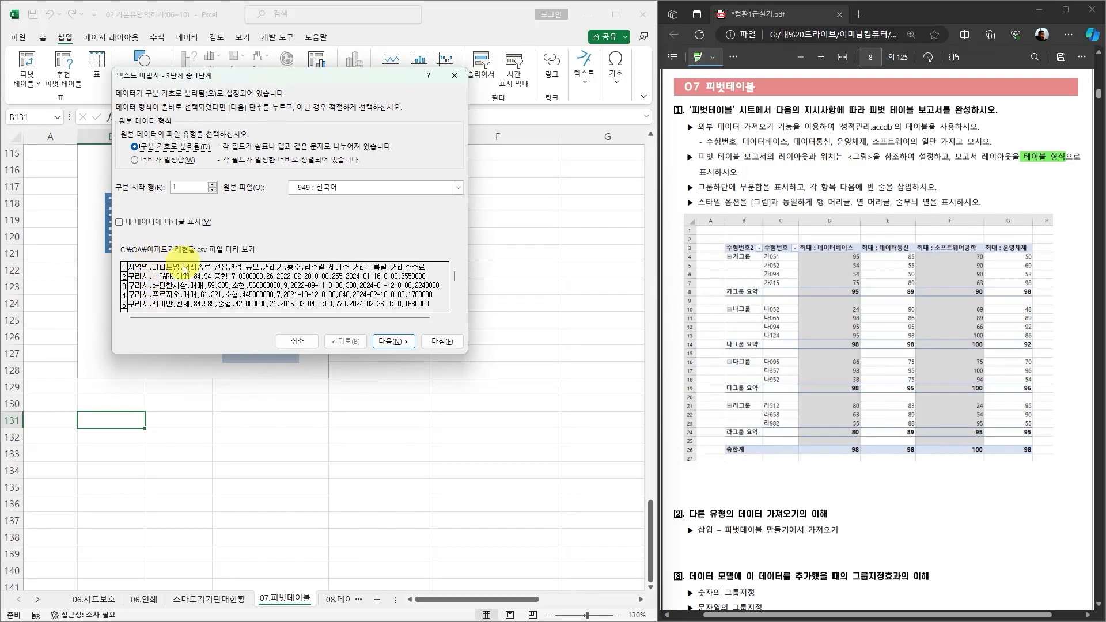
# Step: Mark the 아파트거래현황 text data as delimited with headers and add comma as a delimiter
pyautogui.click(119, 223)
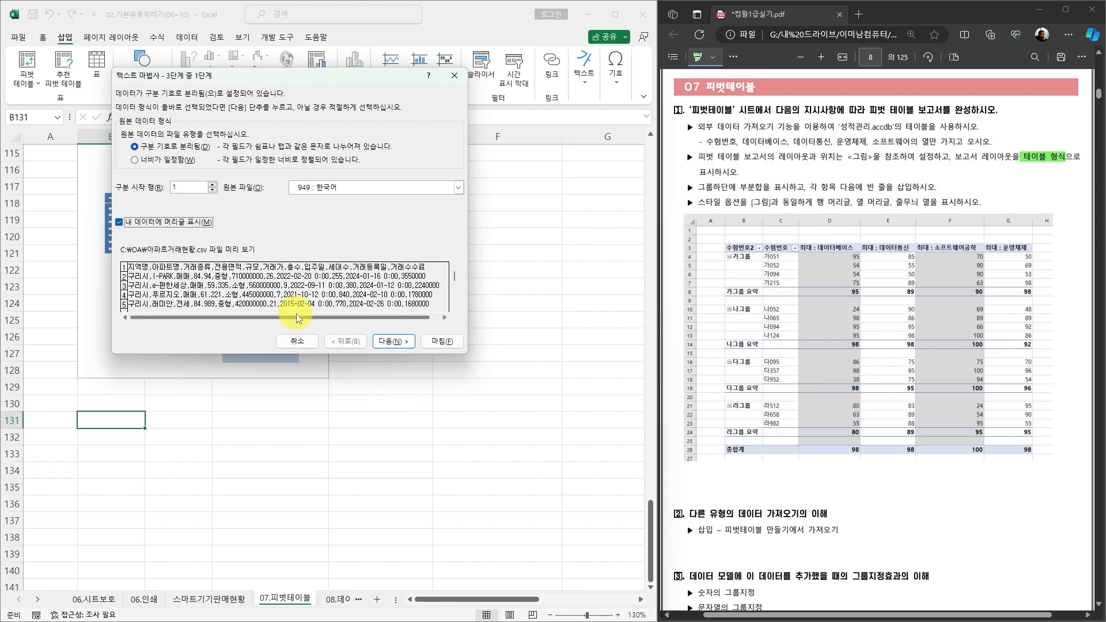
pyautogui.click(390, 342)
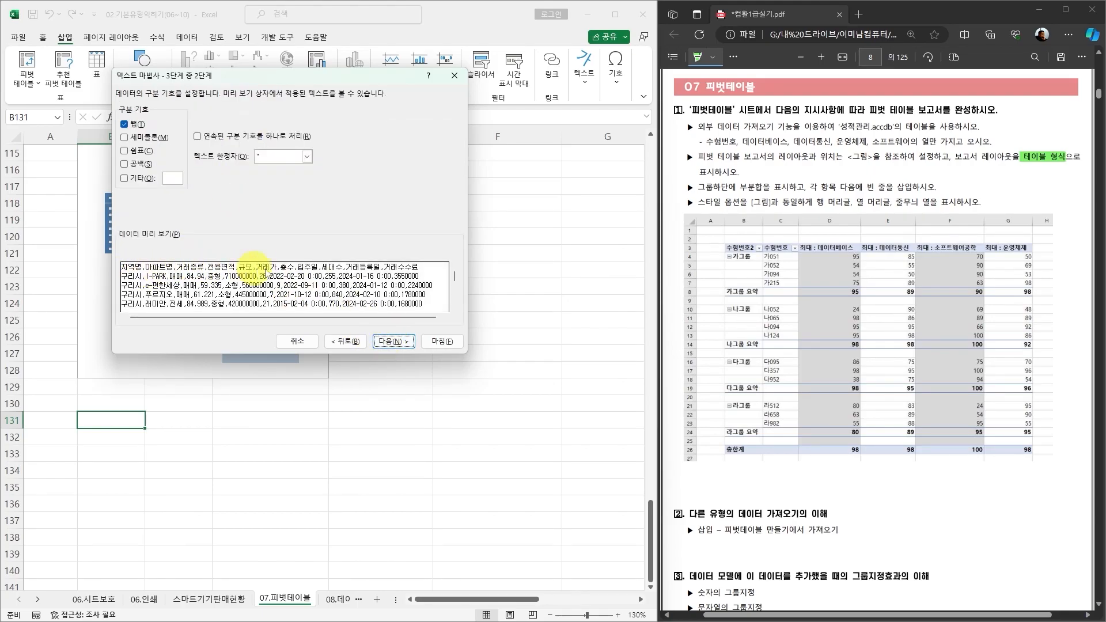
pyautogui.click(126, 151)
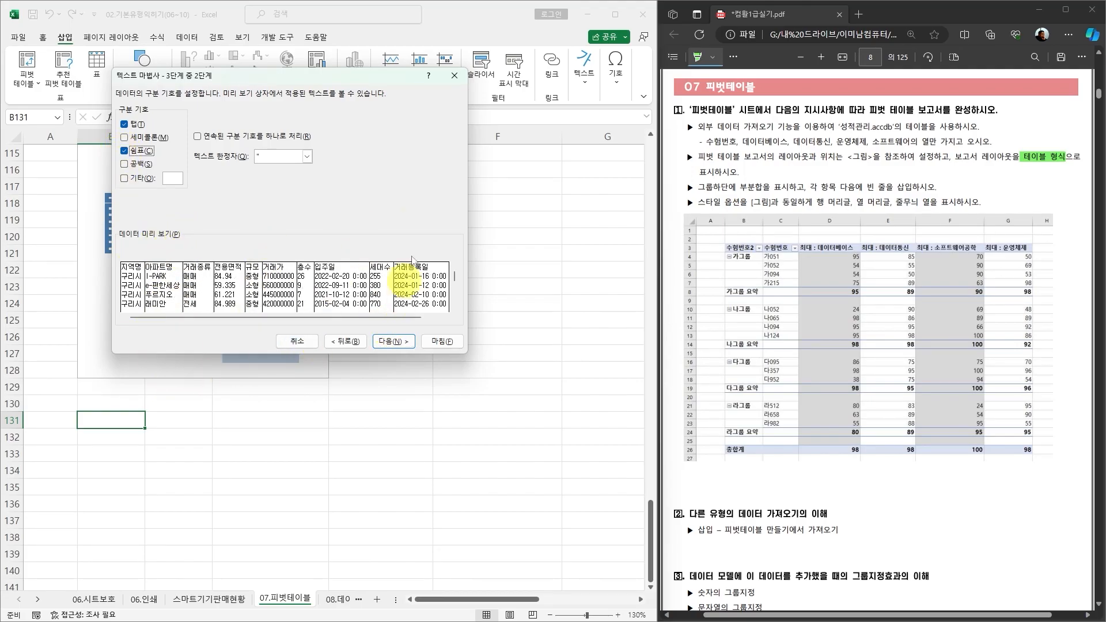
pyautogui.click(396, 344)
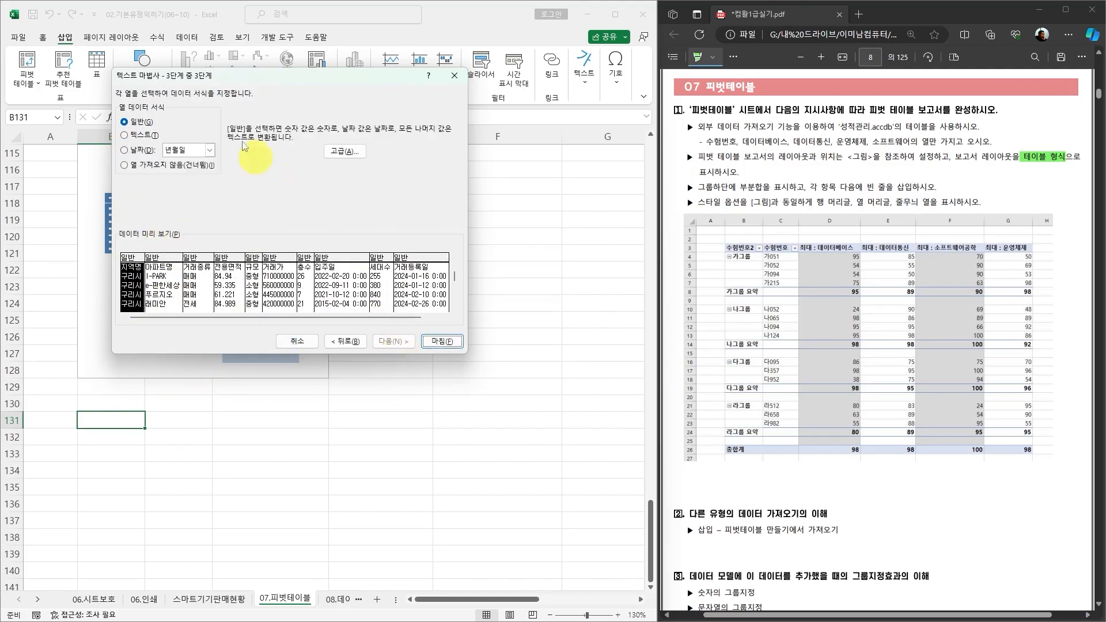
# Step: Exclude the 거래종류, 규모 and 층수 columns from the import and finish the text wizard
pyautogui.click(159, 257)
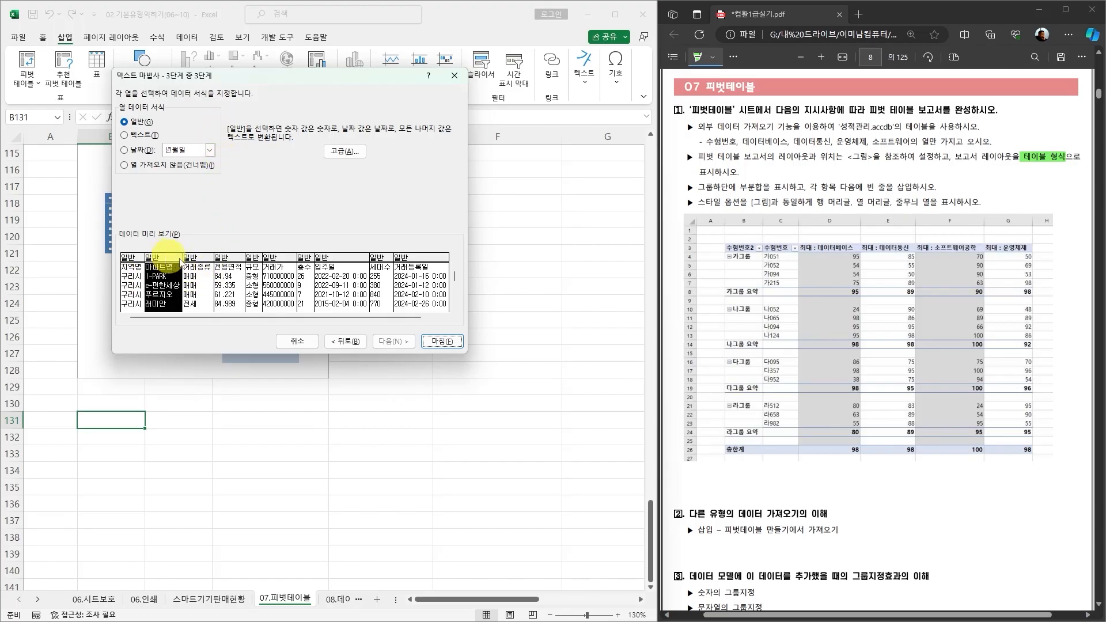
pyautogui.click(203, 260)
pyautogui.click(125, 165)
pyautogui.click(251, 257)
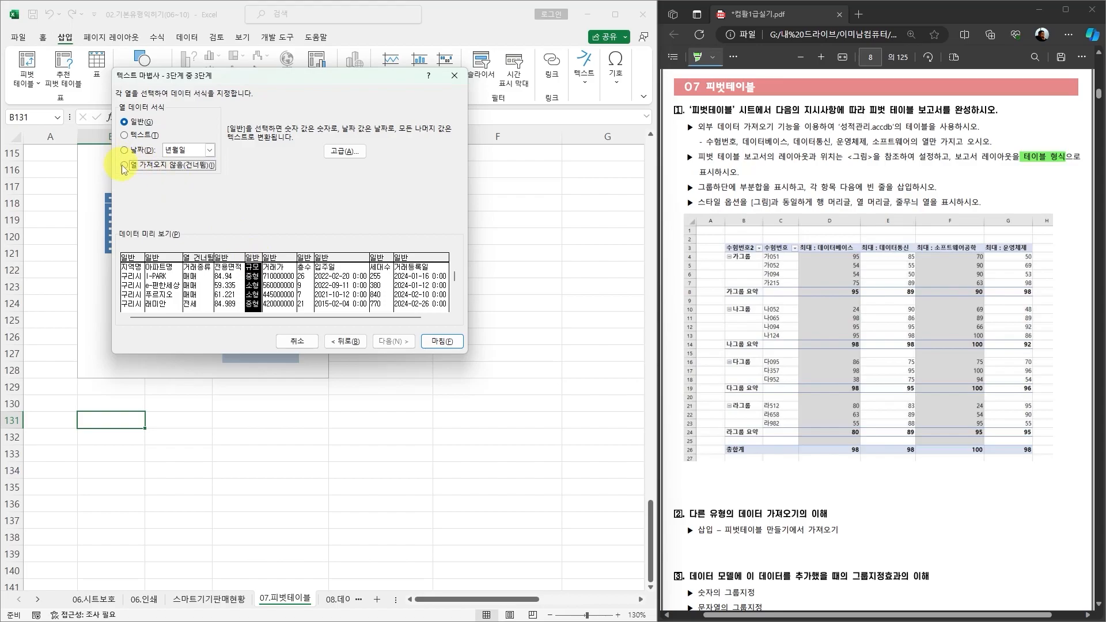
pyautogui.click(303, 260)
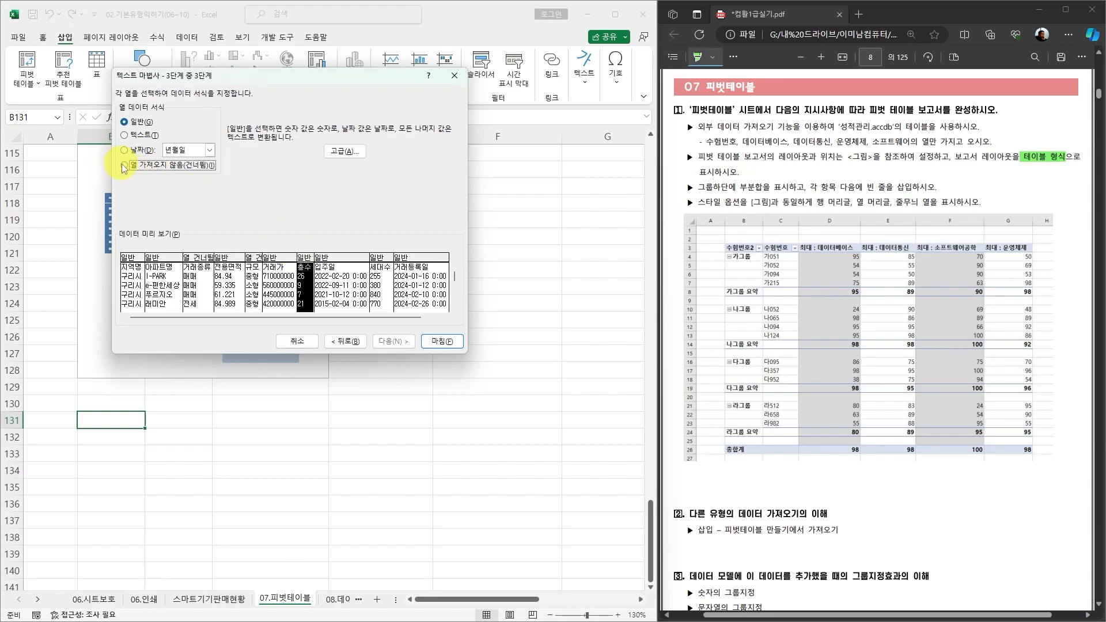
pyautogui.click(441, 341)
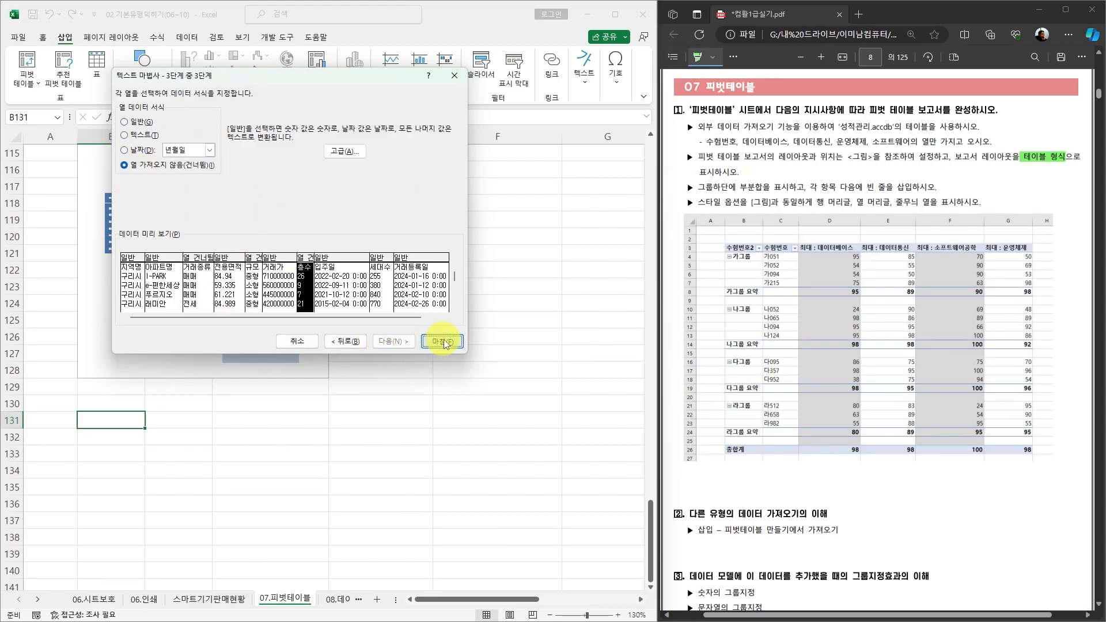
# Step: Try to create the 아파트거래현황 pivot table at B131 without adding the data to the data model
pyautogui.moveTo(290, 161); pyautogui.dragTo(446, 211)
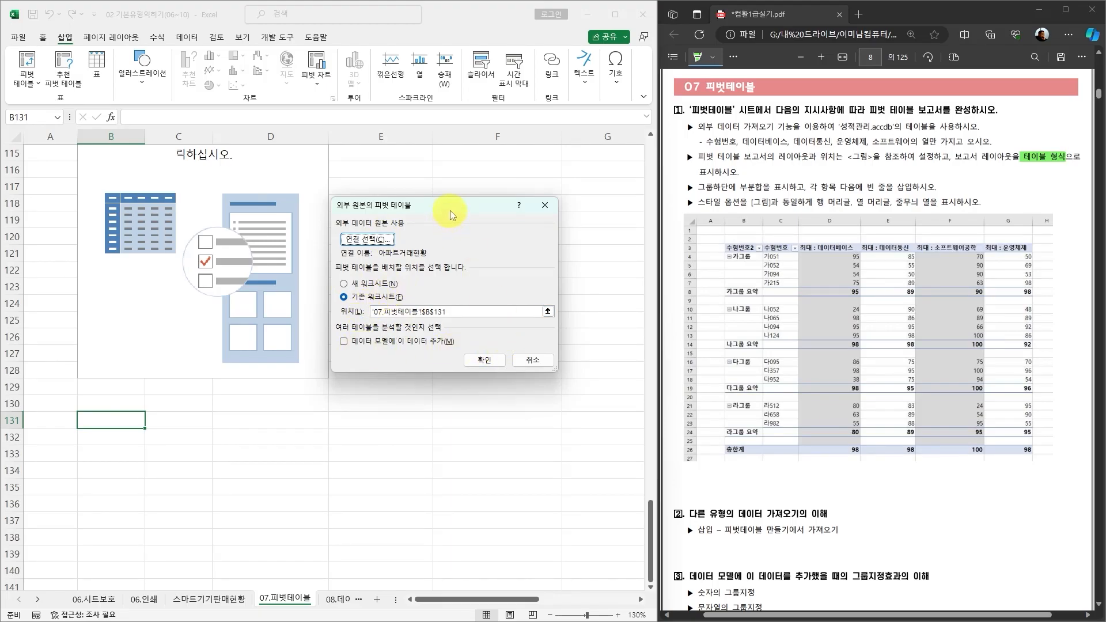
pyautogui.moveTo(451, 210); pyautogui.dragTo(389, 174)
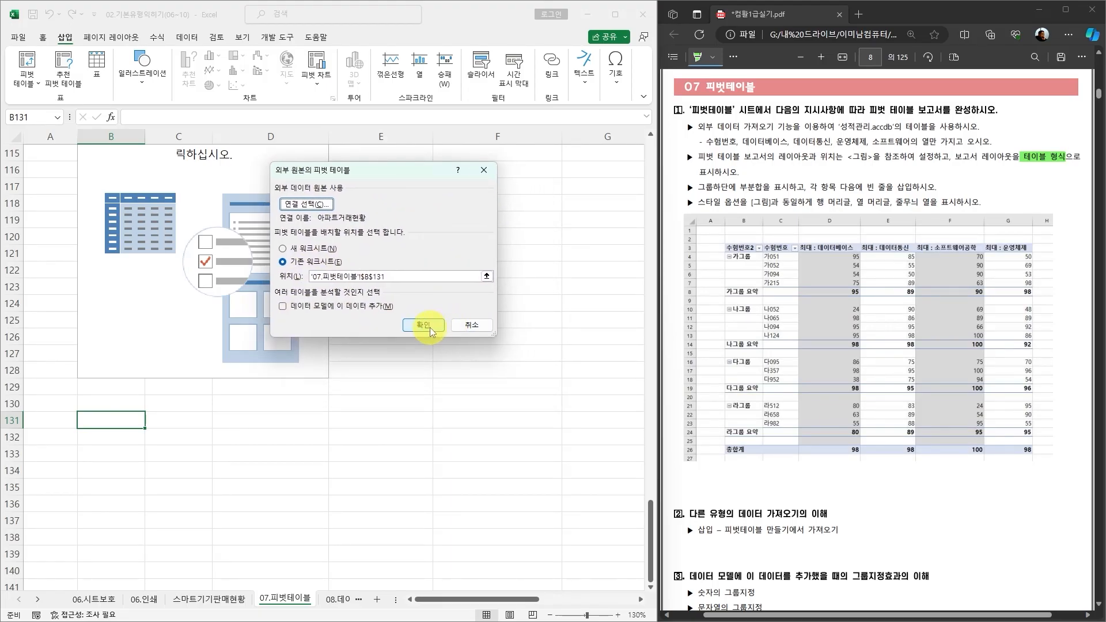
pyautogui.click(430, 328)
pyautogui.moveTo(531, 301); pyautogui.dragTo(454, 345)
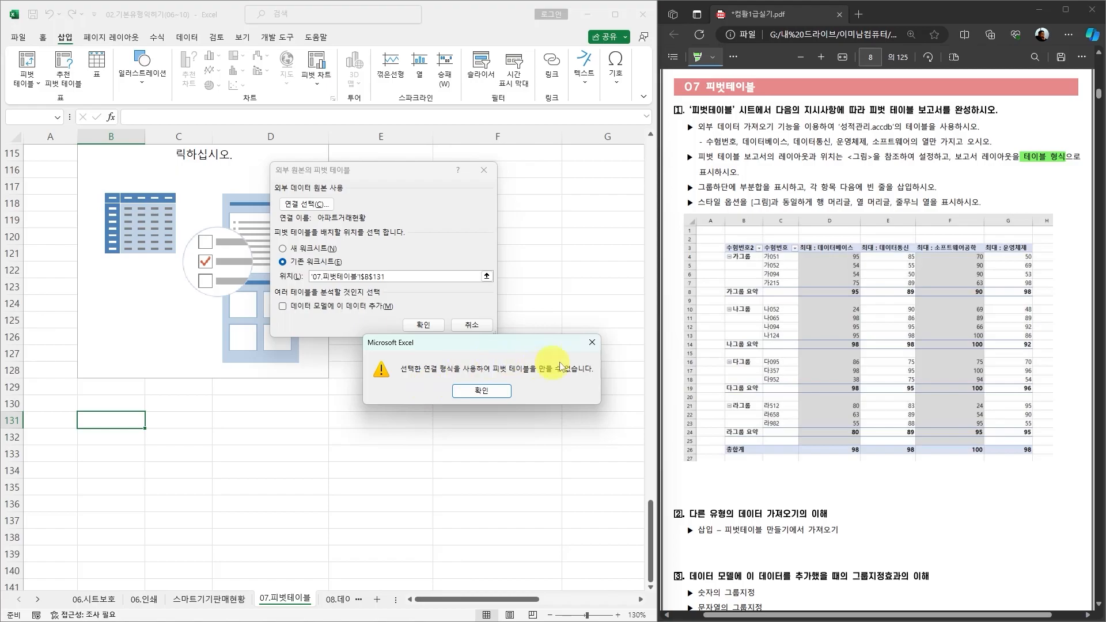
pyautogui.click(591, 344)
# Step: Start a pivot table from an external source at B151 and open the 아파트거래현황 CSV file from the Google Drive OA folder
pyautogui.scroll(-7, 198, 426)
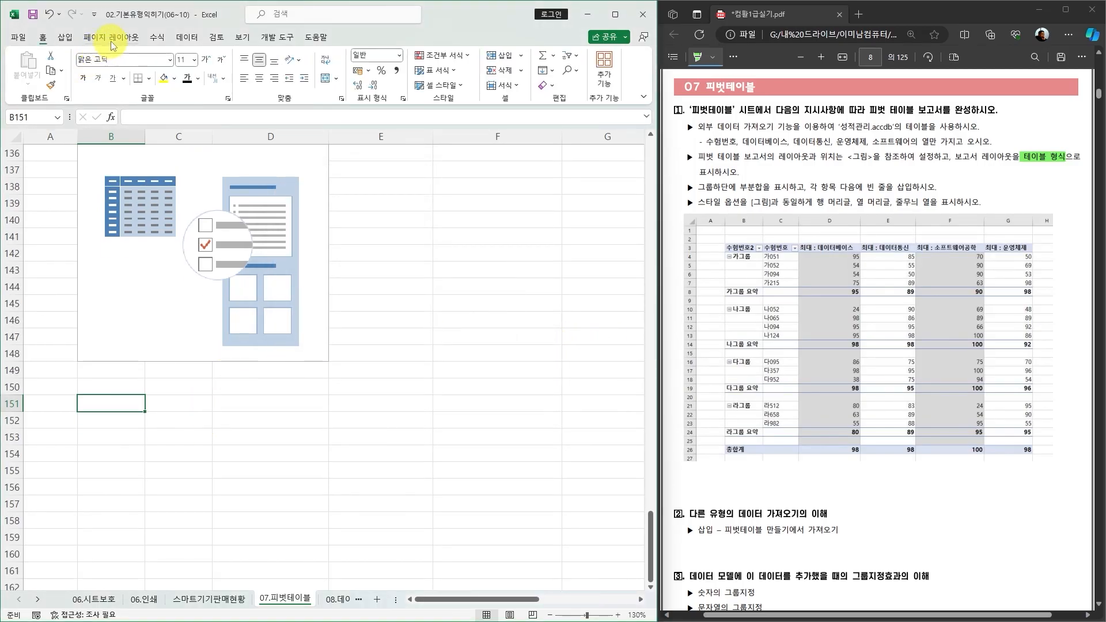
pyautogui.click(33, 84)
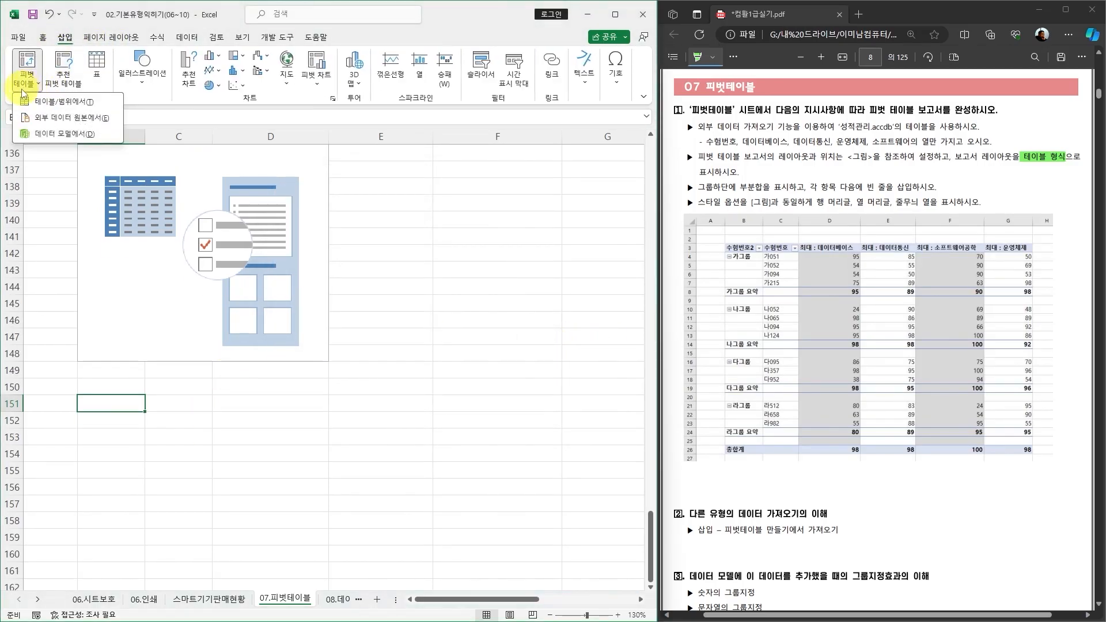
pyautogui.click(51, 118)
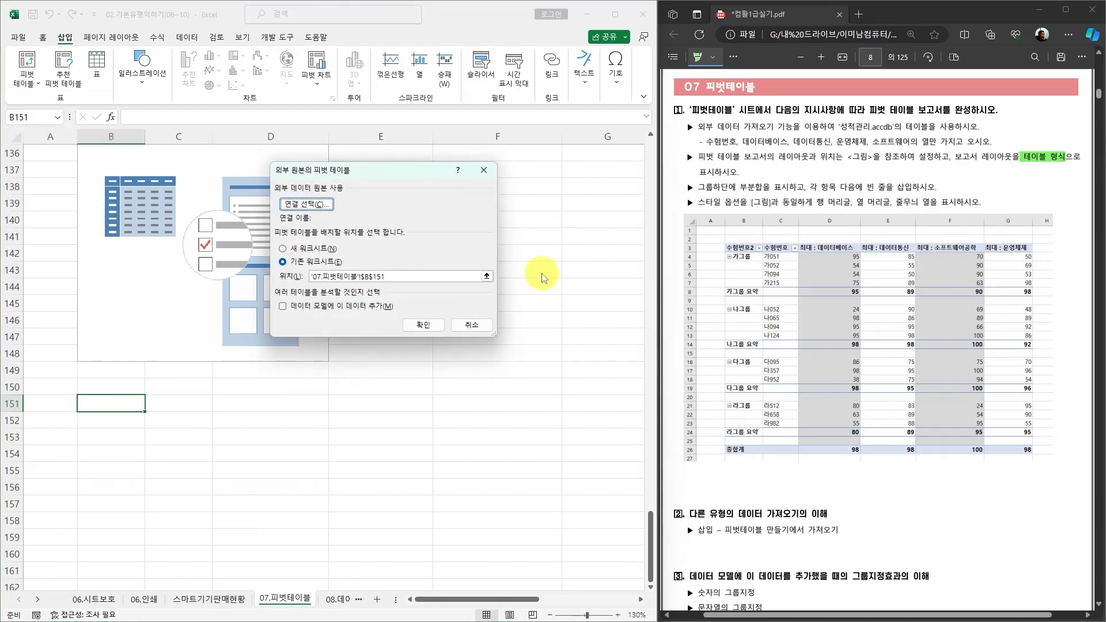
pyautogui.click(305, 206)
pyautogui.click(281, 379)
pyautogui.click(288, 223)
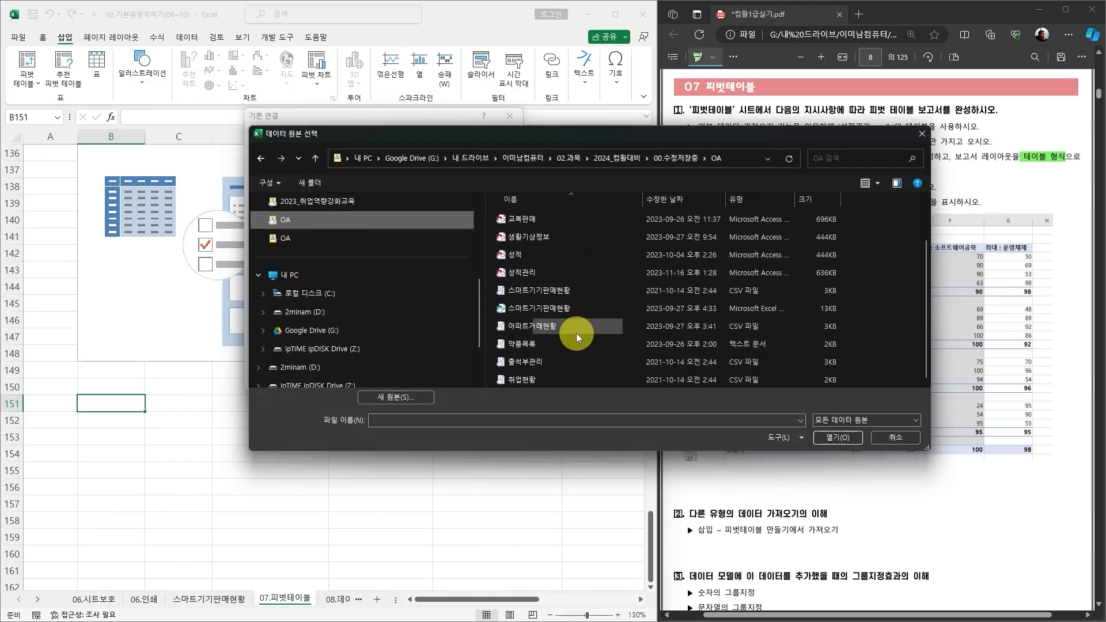
pyautogui.click(538, 329)
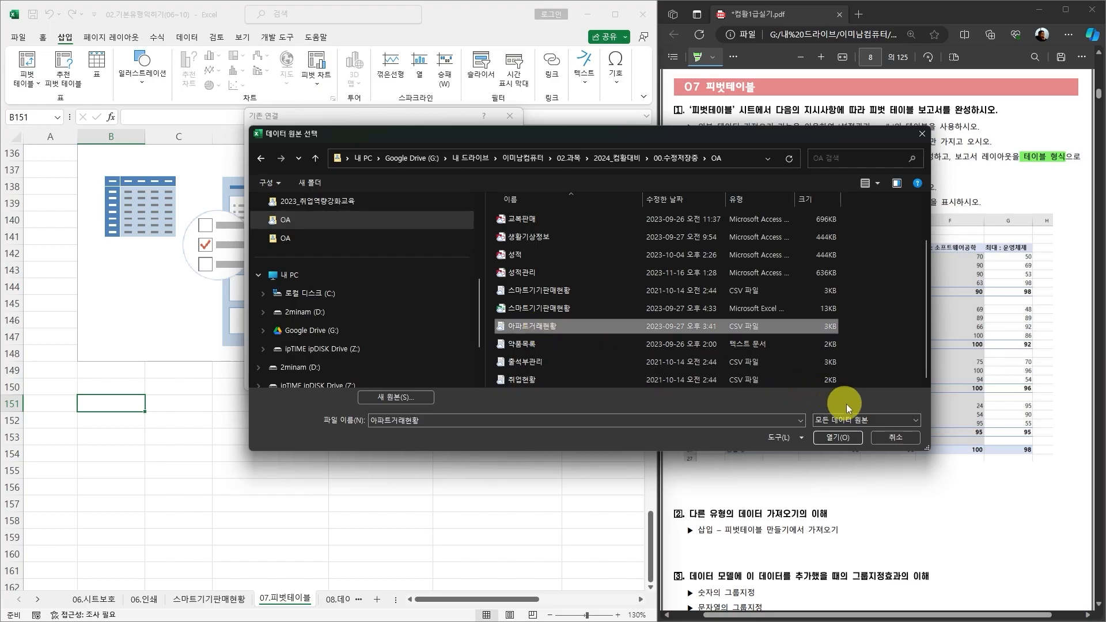
pyautogui.click(844, 440)
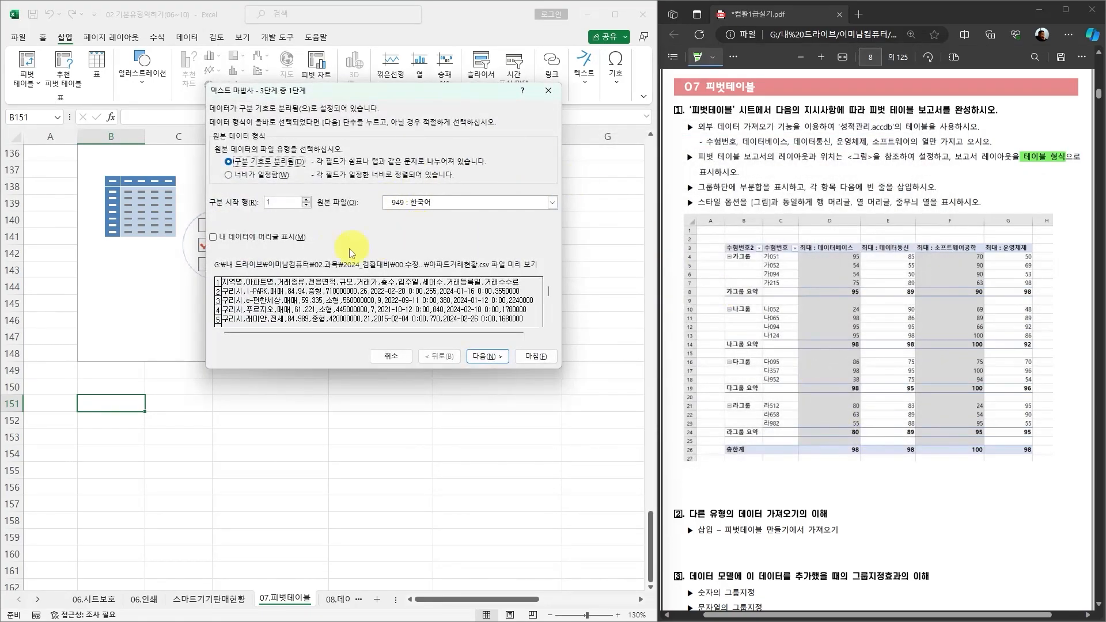
# Step: Import the CSV as delimited text with headers and comma as a delimiter, keeping all columns in General format
pyautogui.click(213, 237)
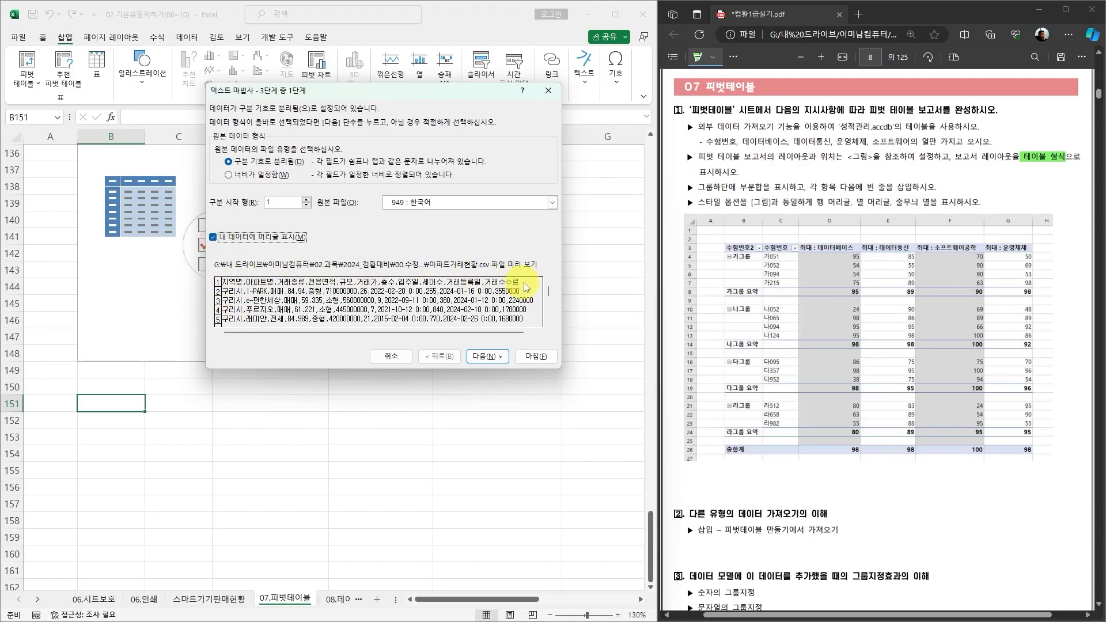
pyautogui.click(493, 360)
pyautogui.click(219, 167)
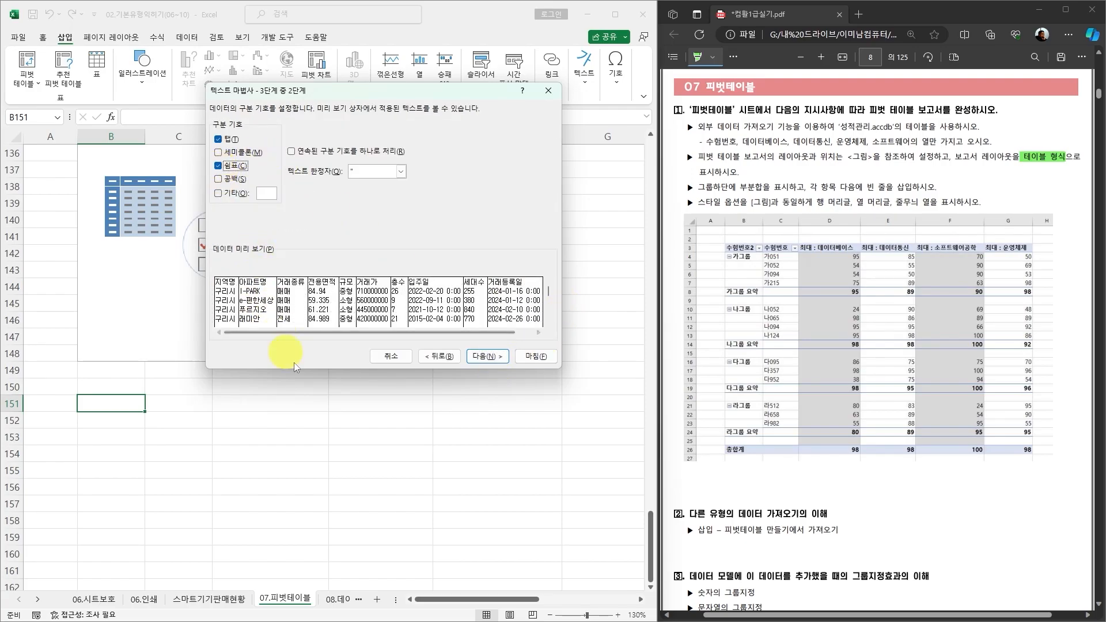
pyautogui.click(486, 355)
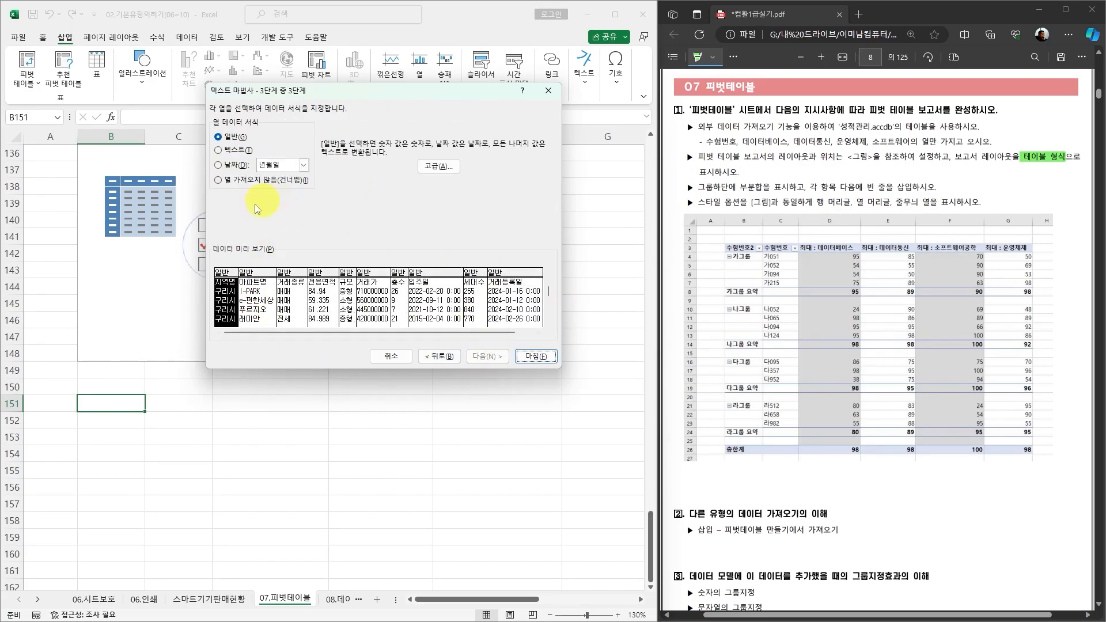
pyautogui.click(536, 356)
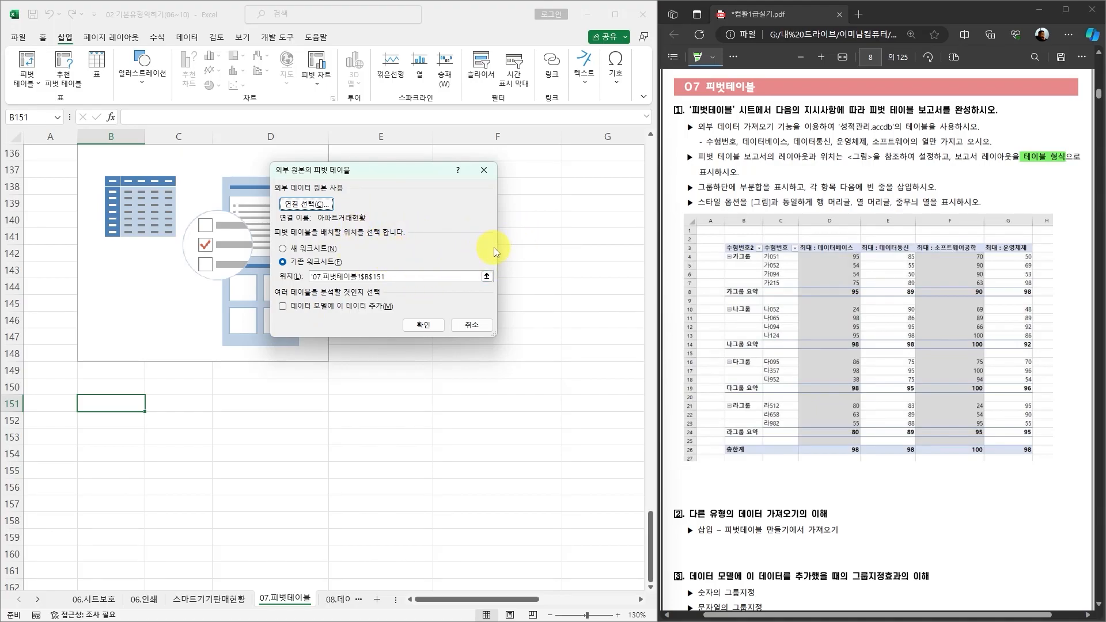
# Step: Create the pivot table at B151 with the data added to the data model, and place 지역명 in the rows area
pyautogui.click(284, 307)
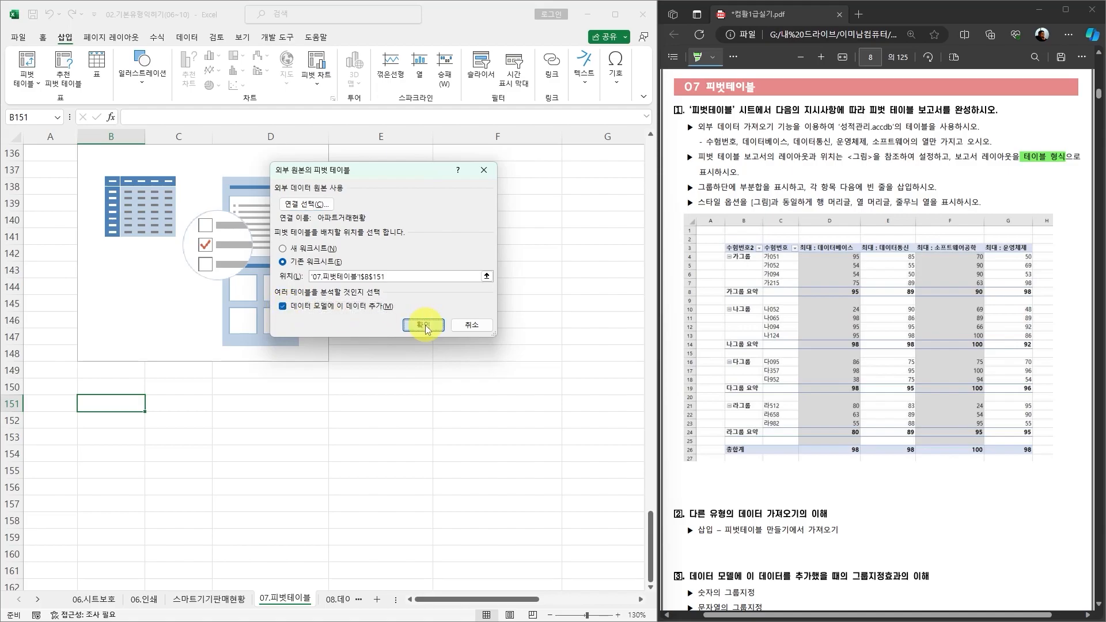
pyautogui.click(424, 325)
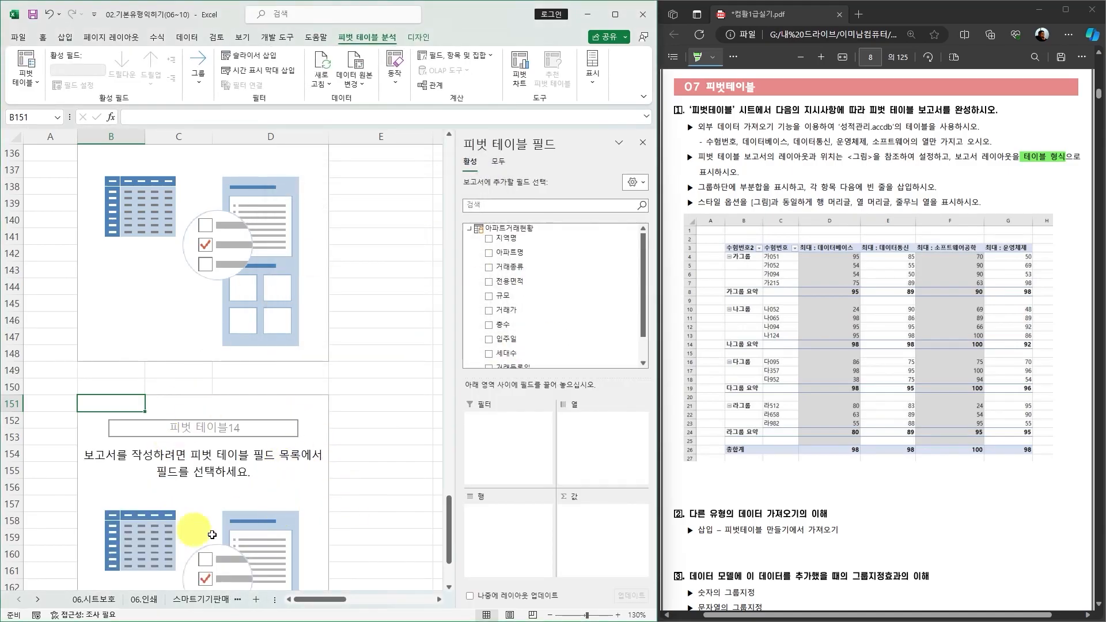
pyautogui.scroll(-2, 296, 455)
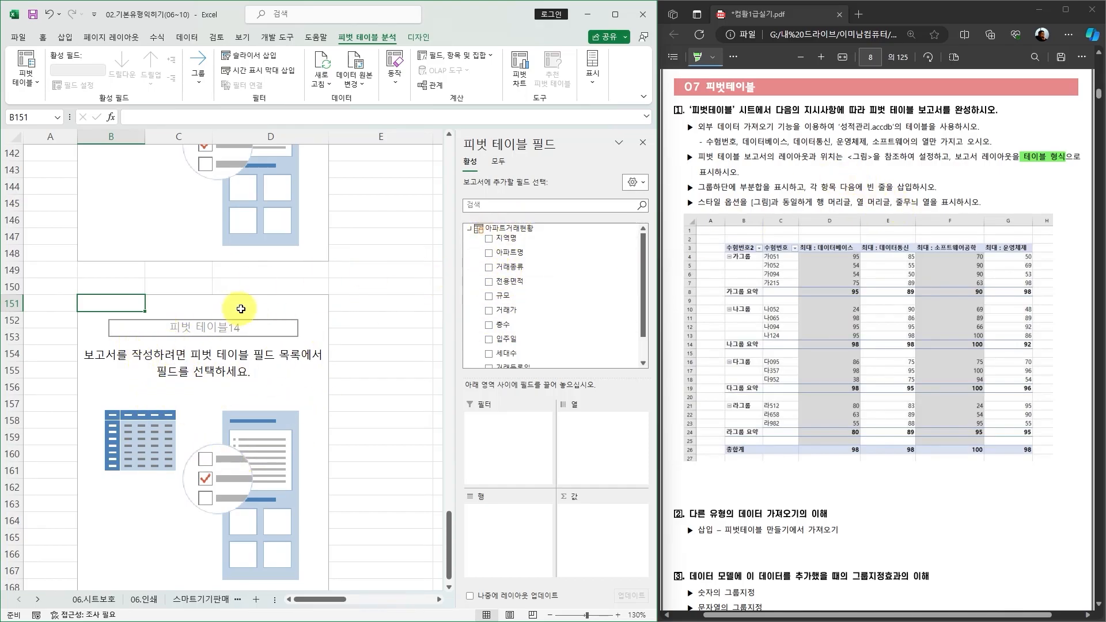
pyautogui.moveTo(507, 241); pyautogui.dragTo(510, 512)
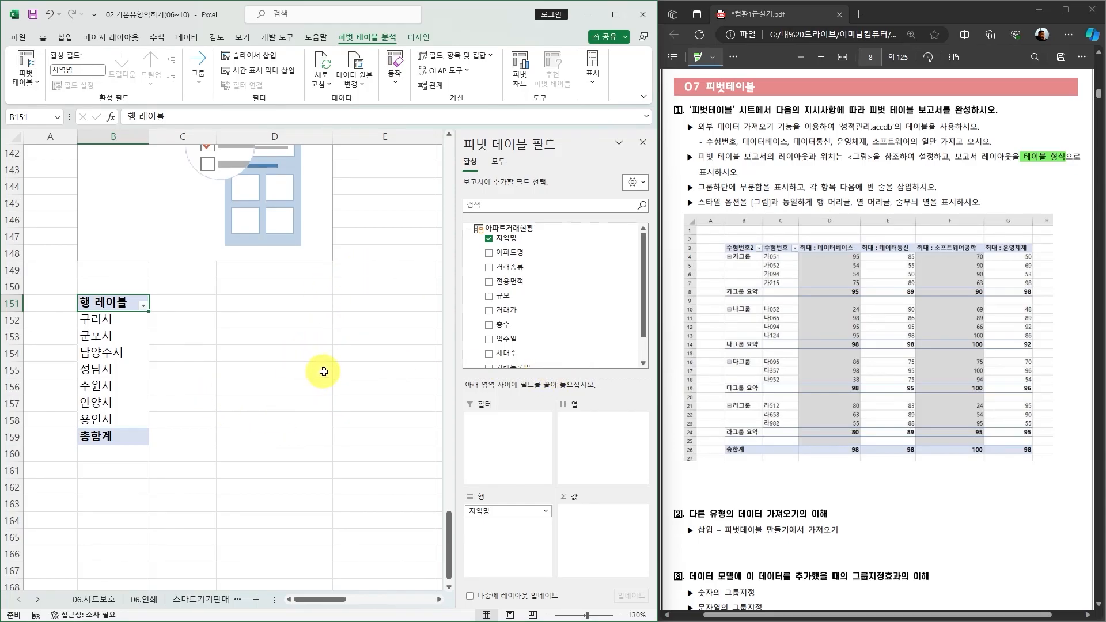
# Step: Return to the completed 수험번호 pivot table report starting in row 3 of the sheet
pyautogui.scroll(18, 339, 372)
pyautogui.scroll(20, 339, 372)
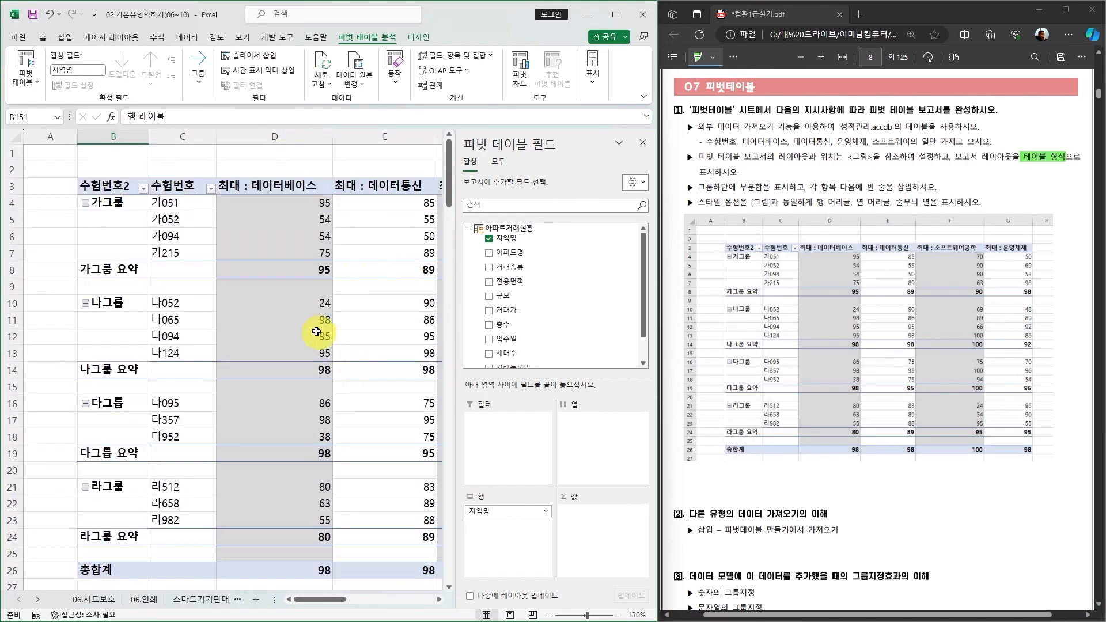
# Step: Look through the data import source options, and close the PivotTable Fields list for the 아파트거래현황 pivot table
pyautogui.click(185, 38)
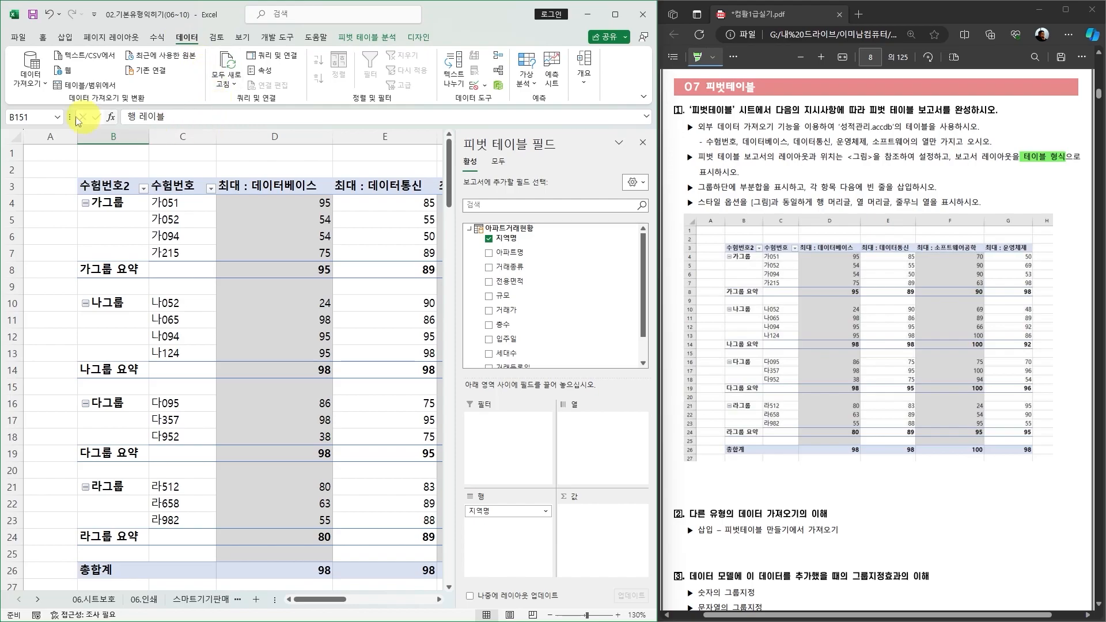
pyautogui.click(35, 80)
pyautogui.moveTo(40, 102)
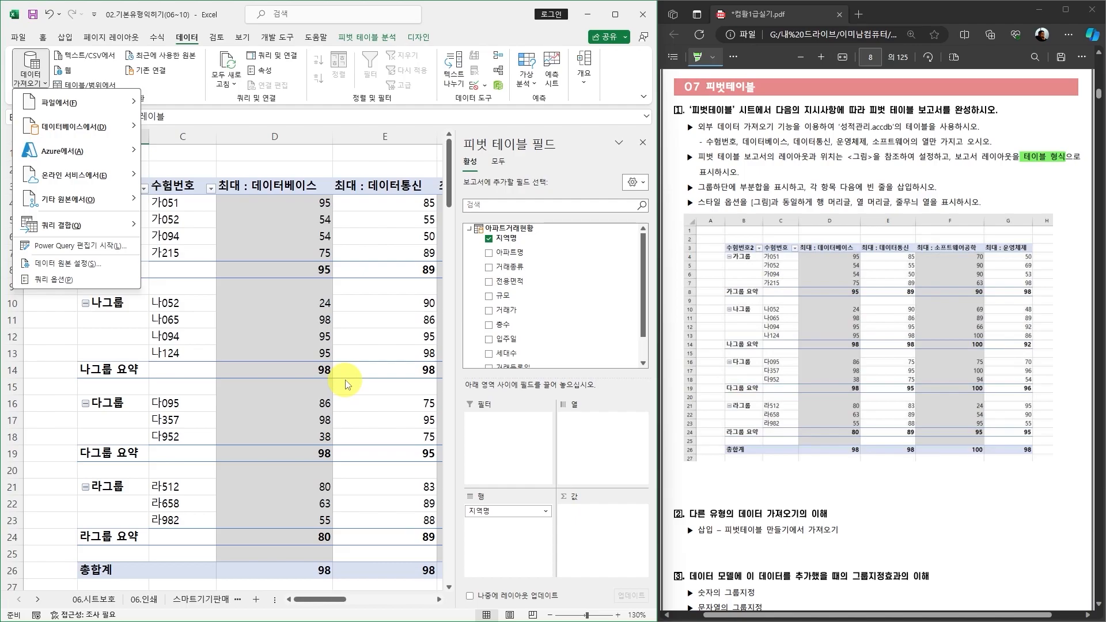
pyautogui.click(644, 148)
pyautogui.click(640, 144)
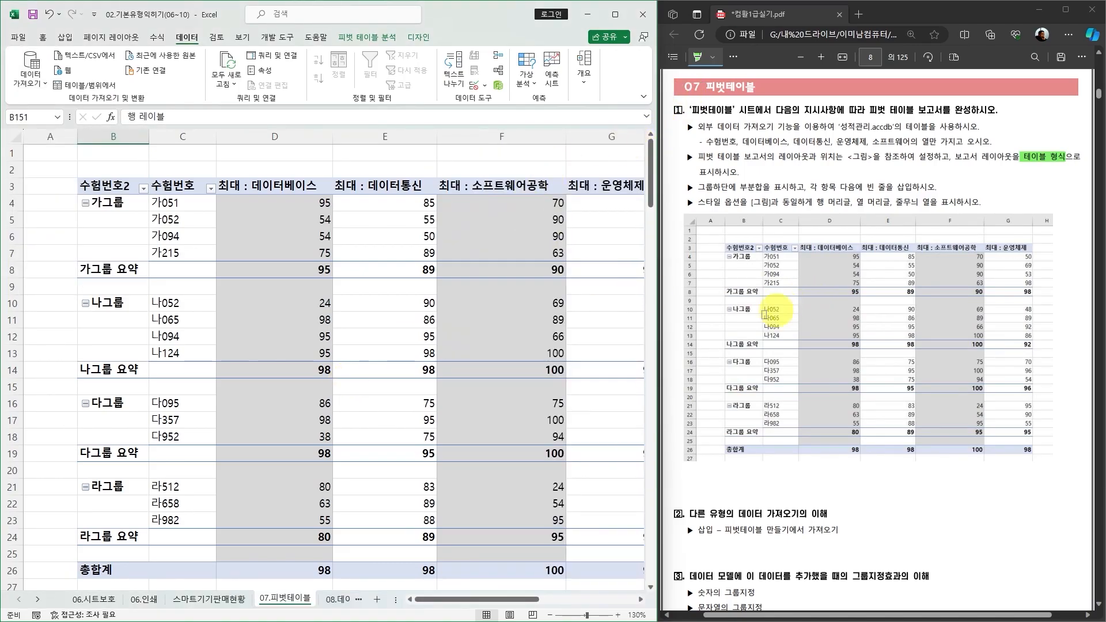
# Step: Review the remaining 07 피벗테이블 topics and the 08-1 and 08-2 data validation exercises in the PDF, and bring up the data import source options
pyautogui.scroll(-2, 725, 332)
pyautogui.scroll(-2, 815, 341)
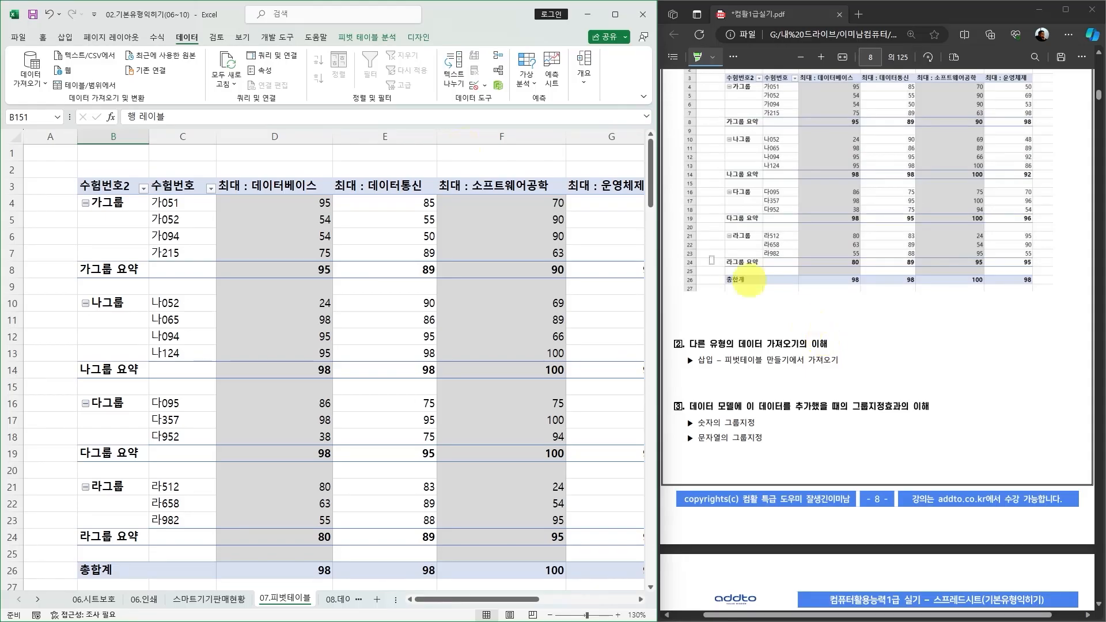
pyautogui.click(32, 81)
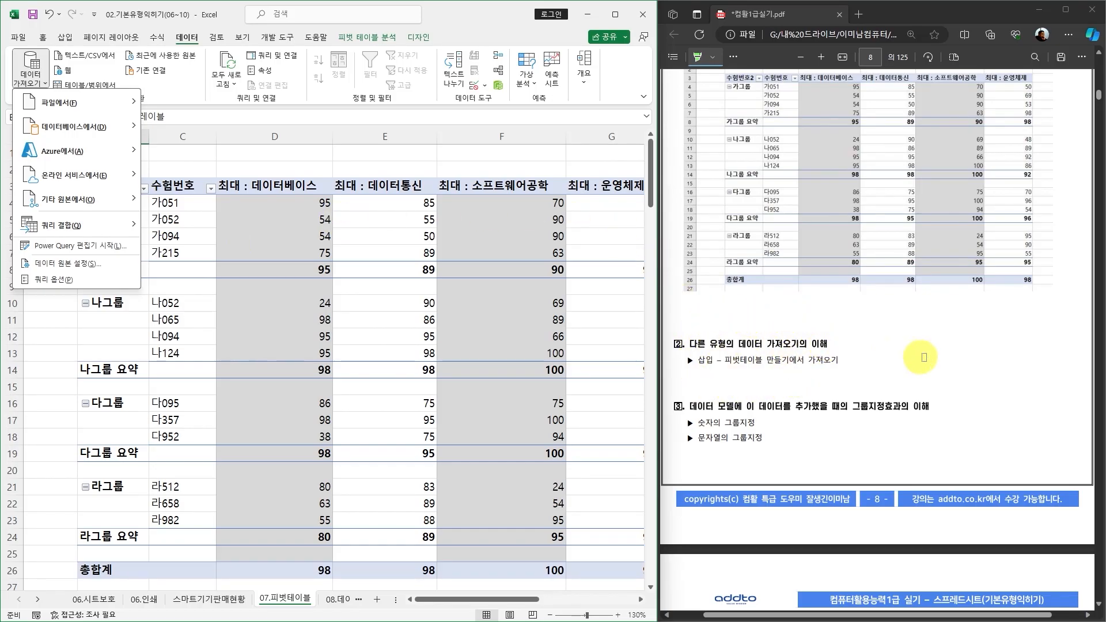
pyautogui.scroll(-1, 916, 353)
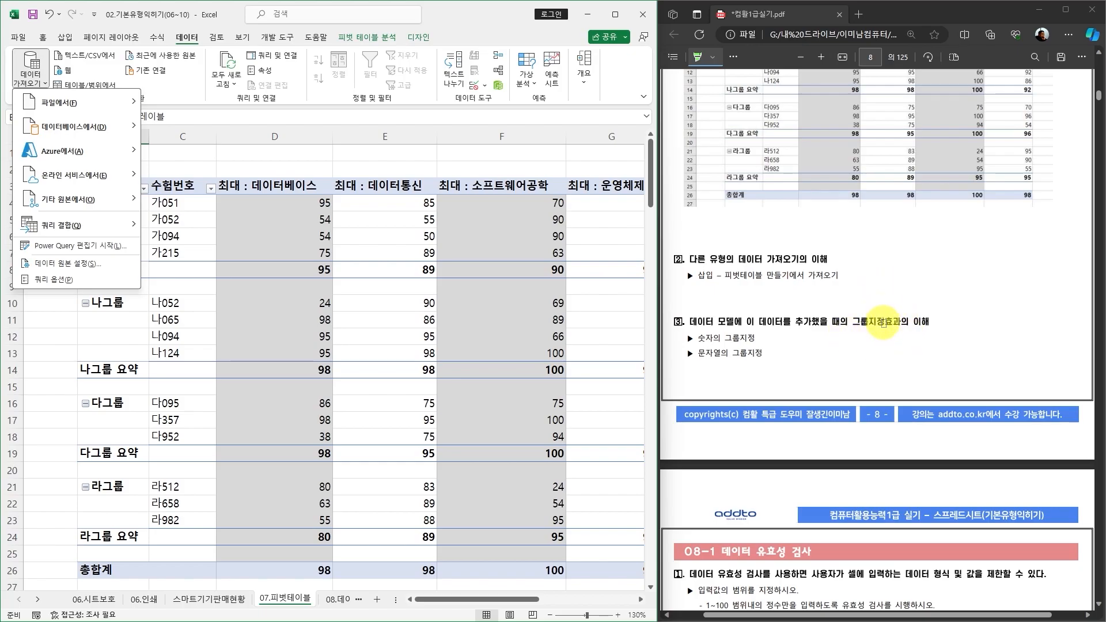
pyautogui.scroll(3, 887, 323)
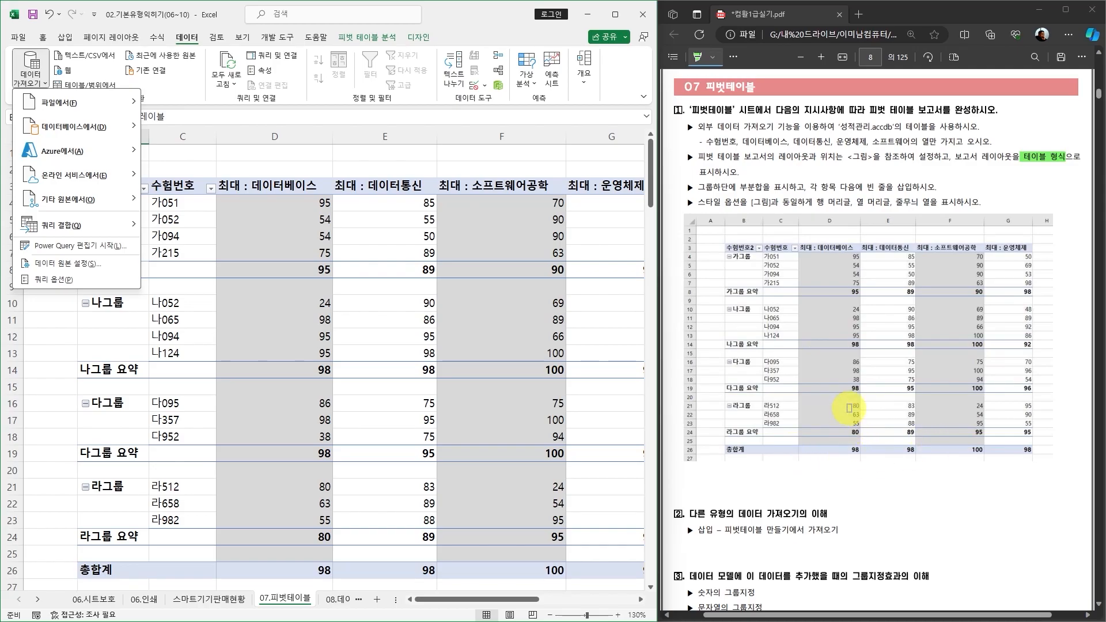
pyautogui.scroll(-2, 849, 408)
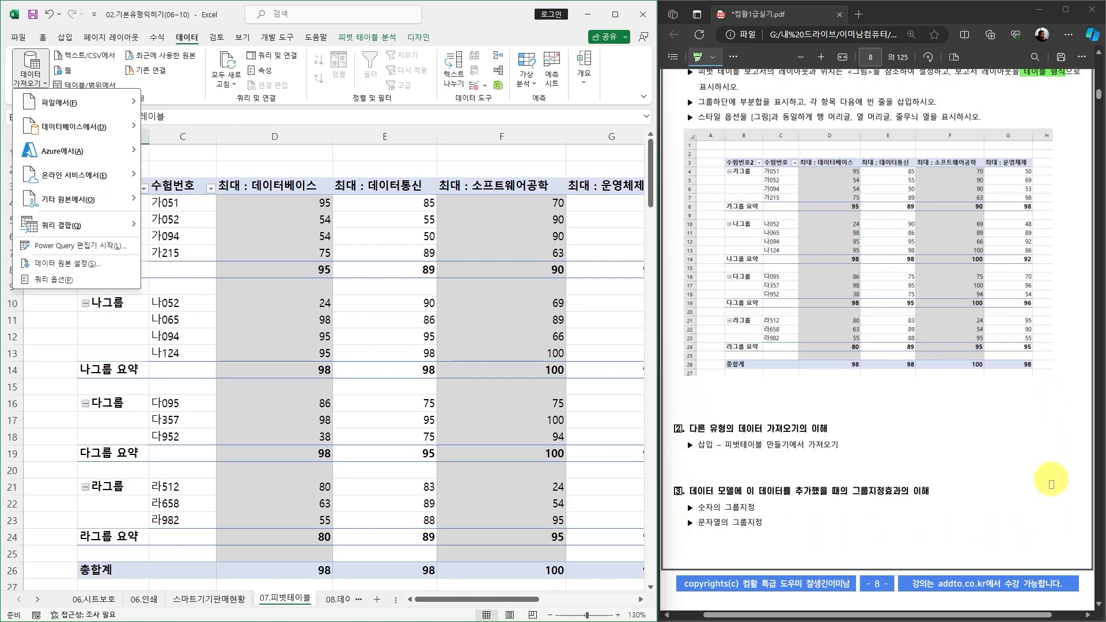
pyautogui.scroll(-10, 948, 440)
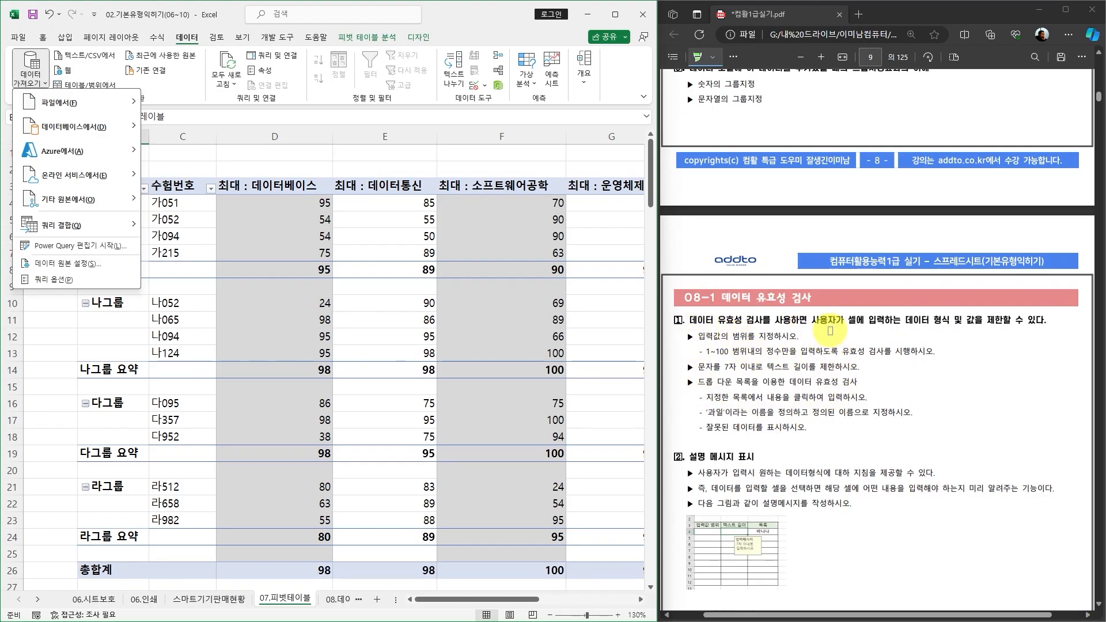
pyautogui.scroll(-10, 830, 330)
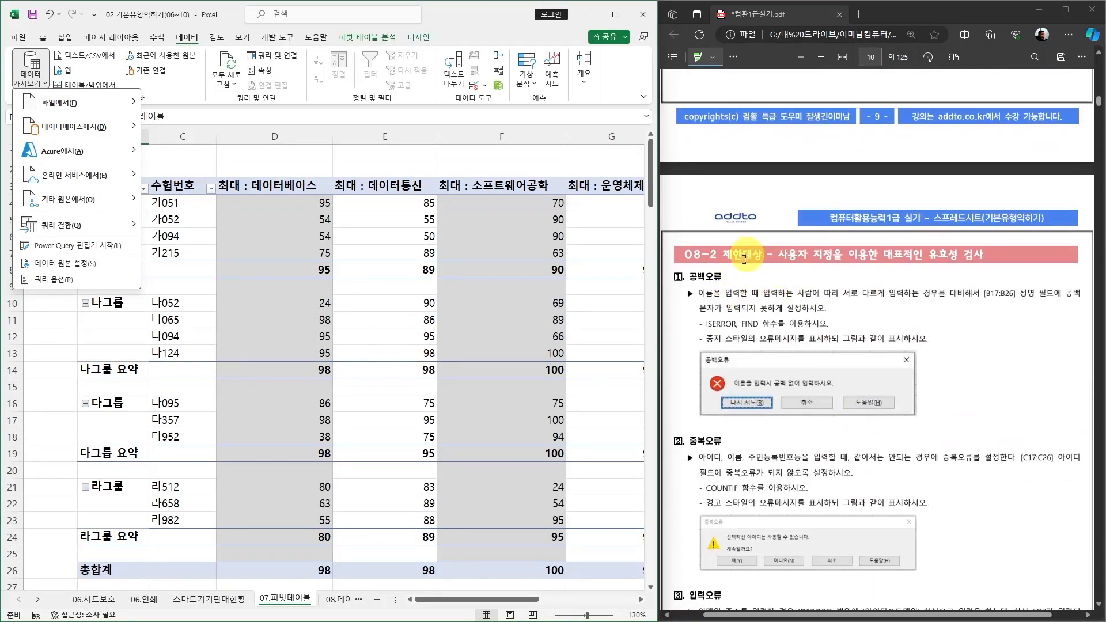
pyautogui.scroll(-1, 887, 420)
pyautogui.scroll(10, 887, 420)
pyautogui.scroll(6, 902, 456)
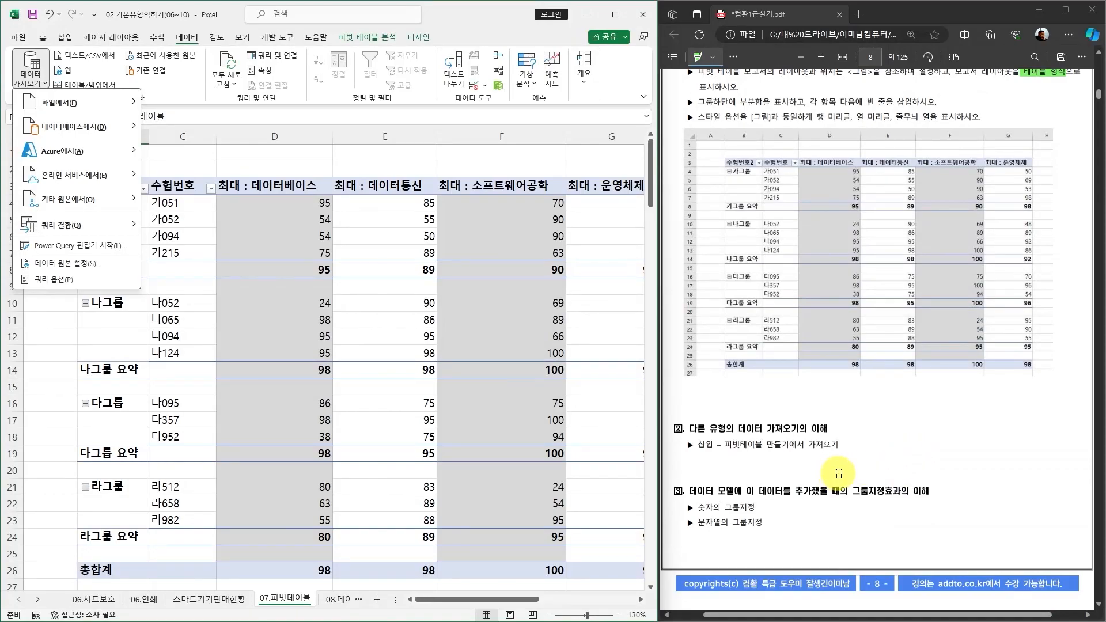